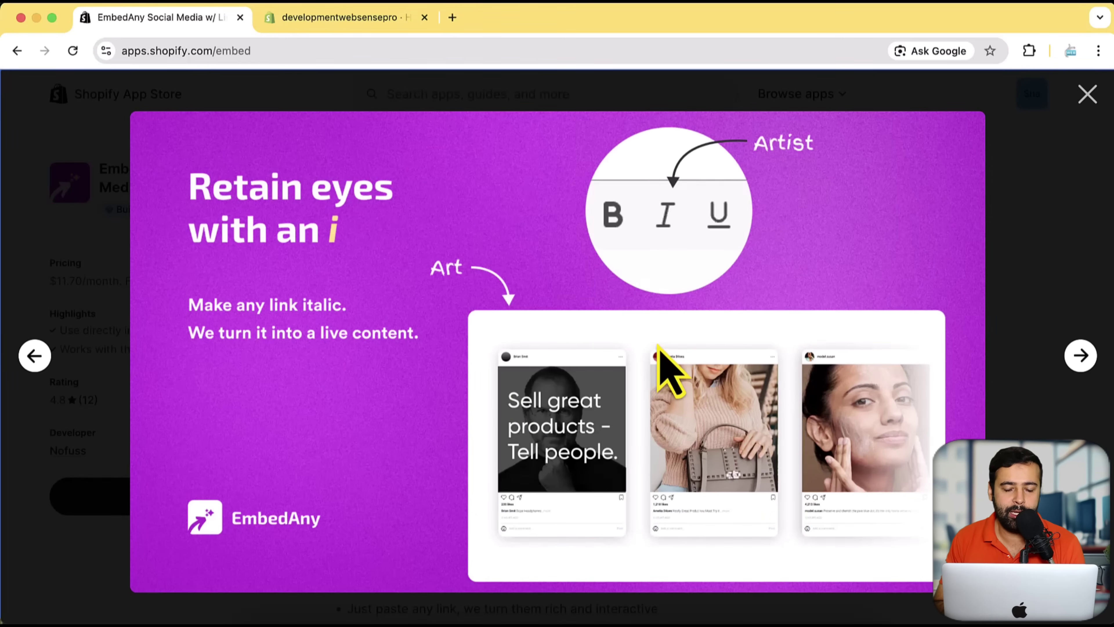
# View the "Content-rich Convert rich" image in the EmbedAny listing's gallery and close the gallery.
pyautogui.click(1090, 107)
pyautogui.click(903, 194)
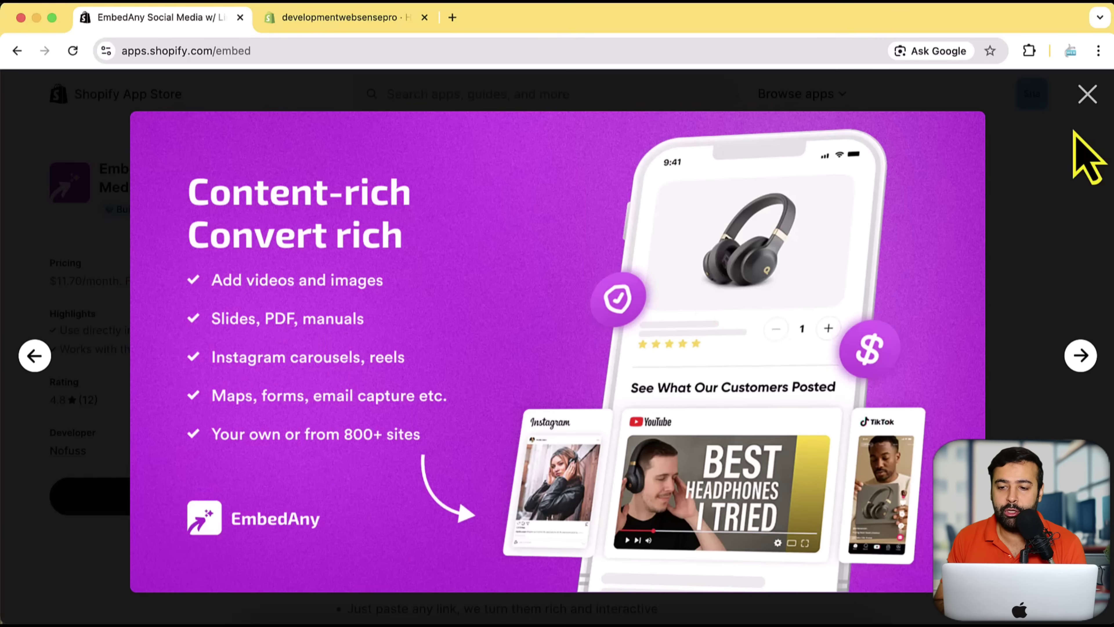
pyautogui.click(1088, 95)
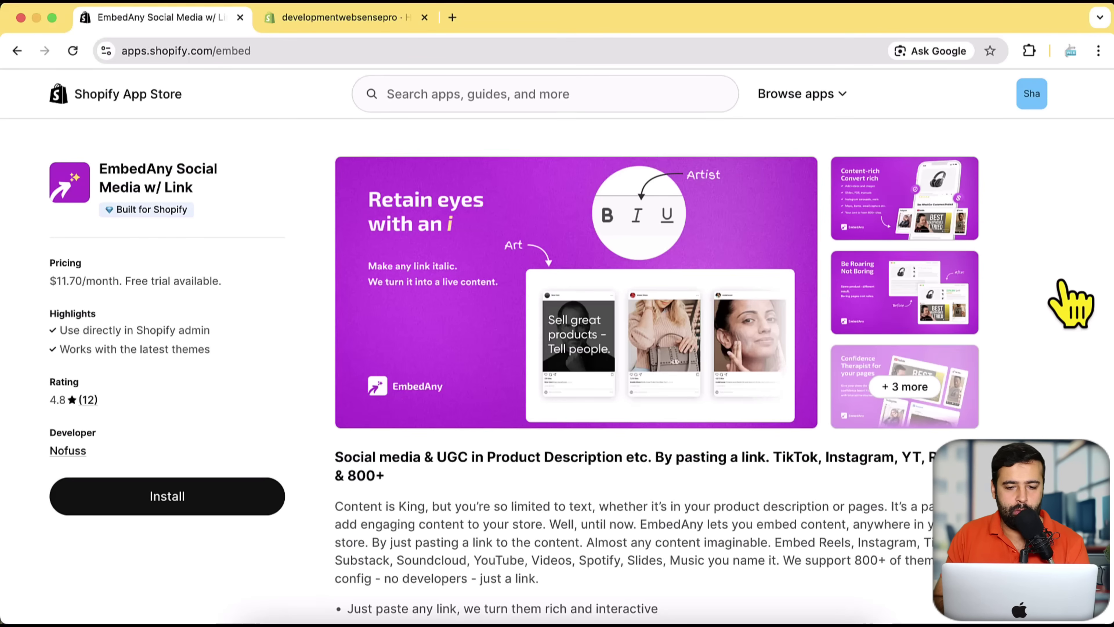
# Switch to the browser window with the Fowler store and look through its homepage from top to footer and back.
pyautogui.hotkey('ctrl', 'Up')
pyautogui.click(490, 229)
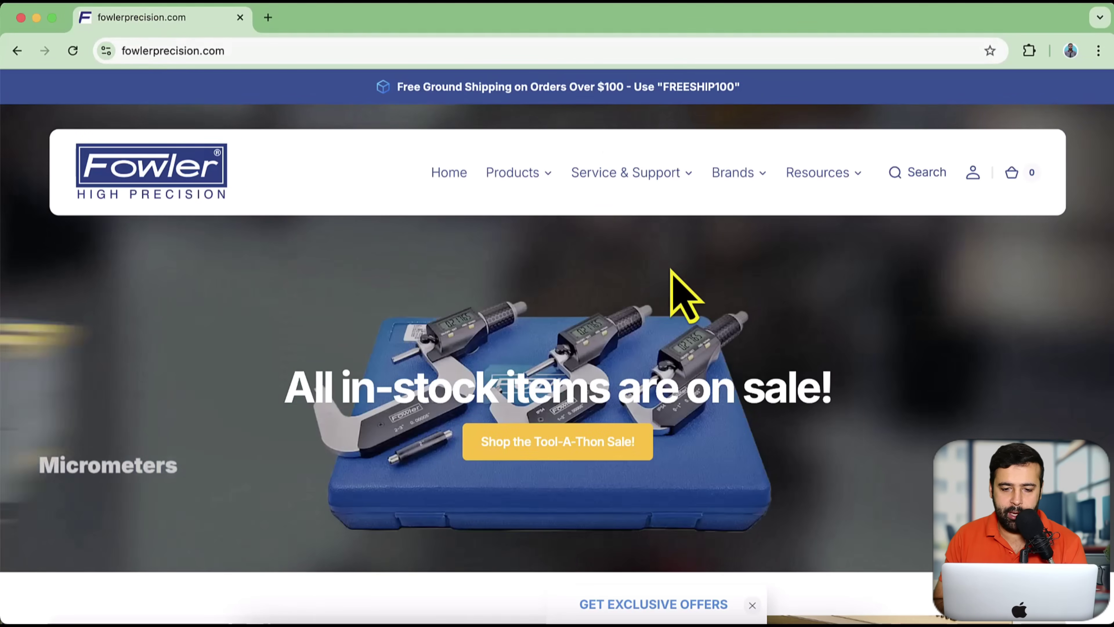
pyautogui.scroll(-15, 671, 270)
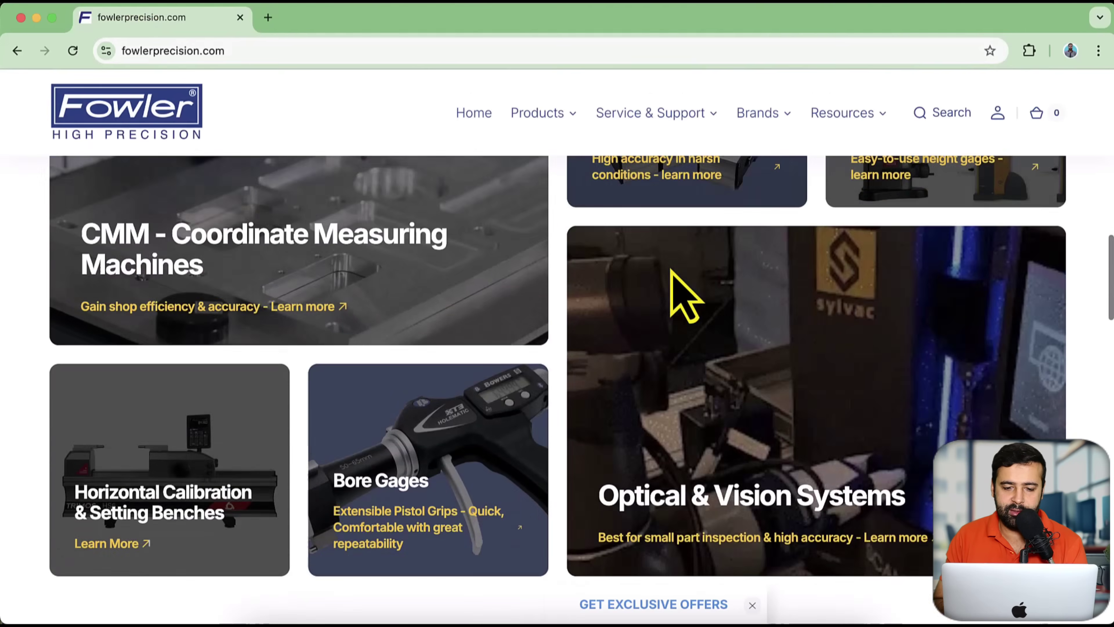
pyautogui.scroll(-20, 671, 270)
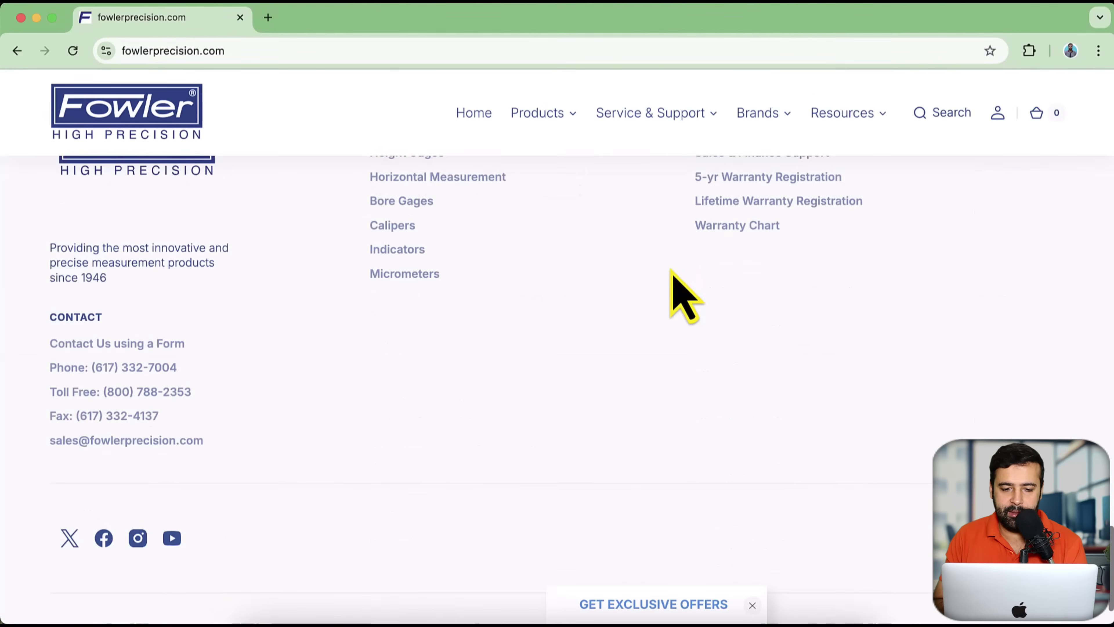
pyautogui.scroll(15, 671, 270)
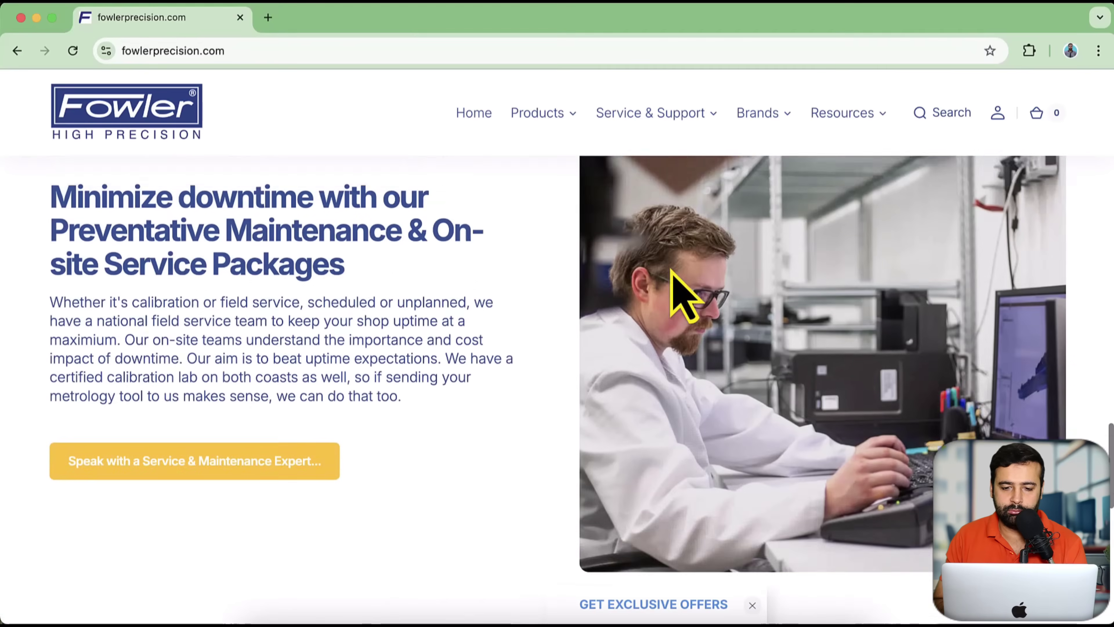
pyautogui.scroll(20, 684, 296)
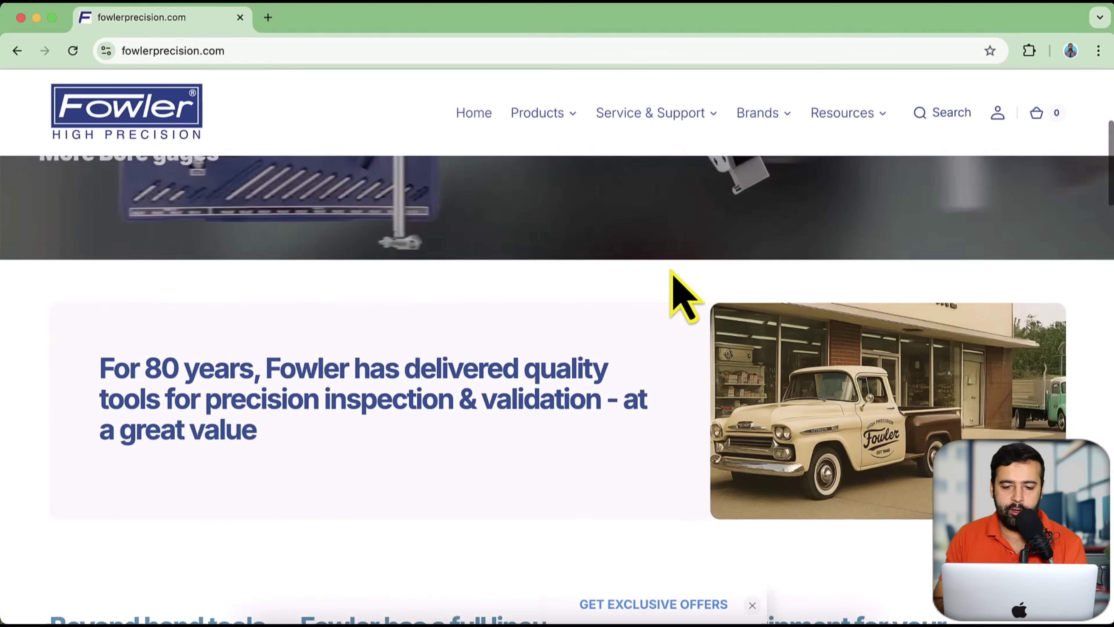
pyautogui.scroll(10, 671, 276)
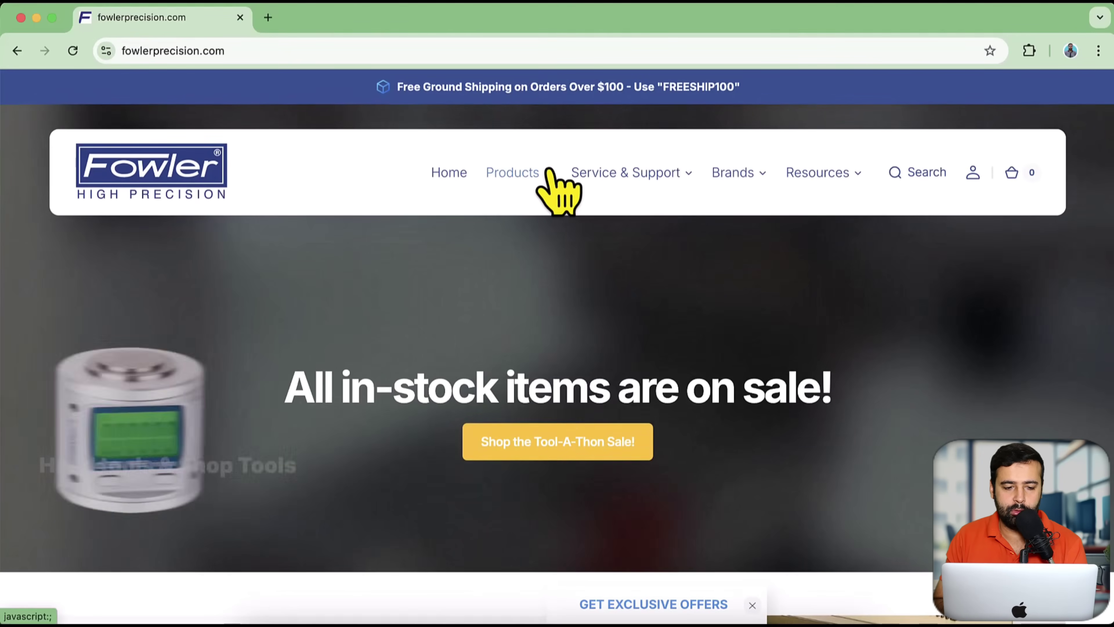
# Open the Optical & Vision Systems collection and its Fowler-Sylvac Scan F60LT with expanded length measurement product page.
pyautogui.click(550, 172)
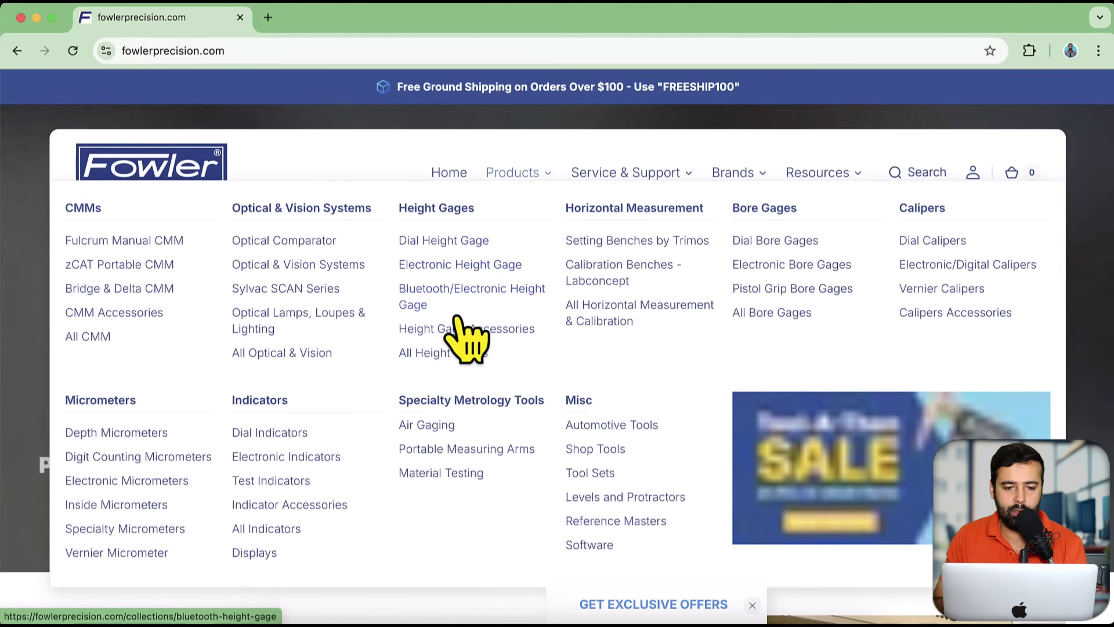
pyautogui.click(320, 268)
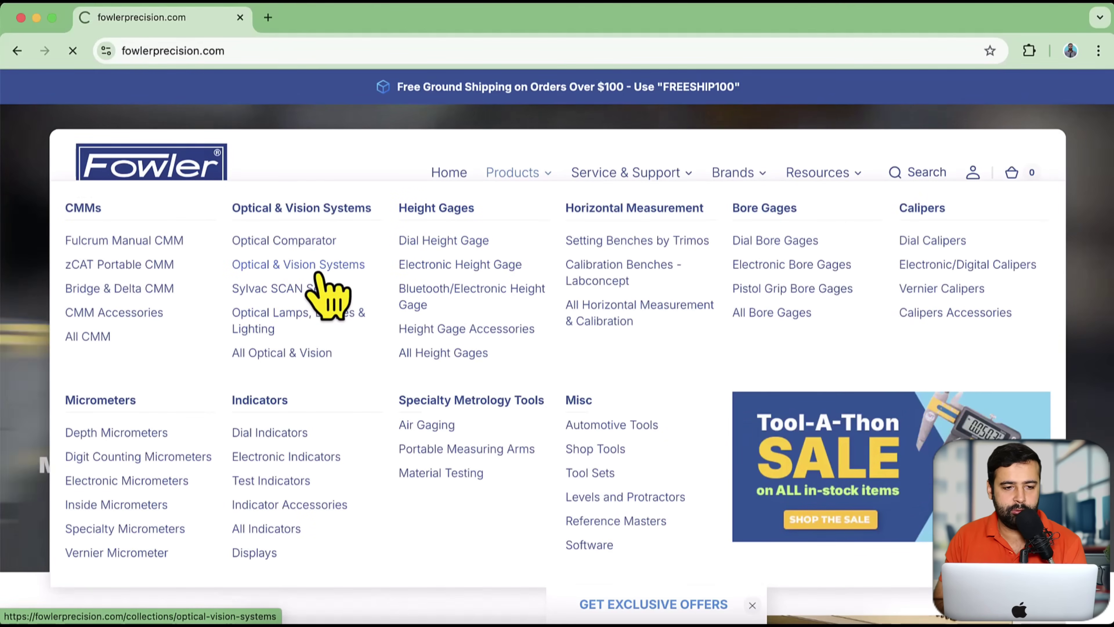
pyautogui.scroll(-20, 634, 348)
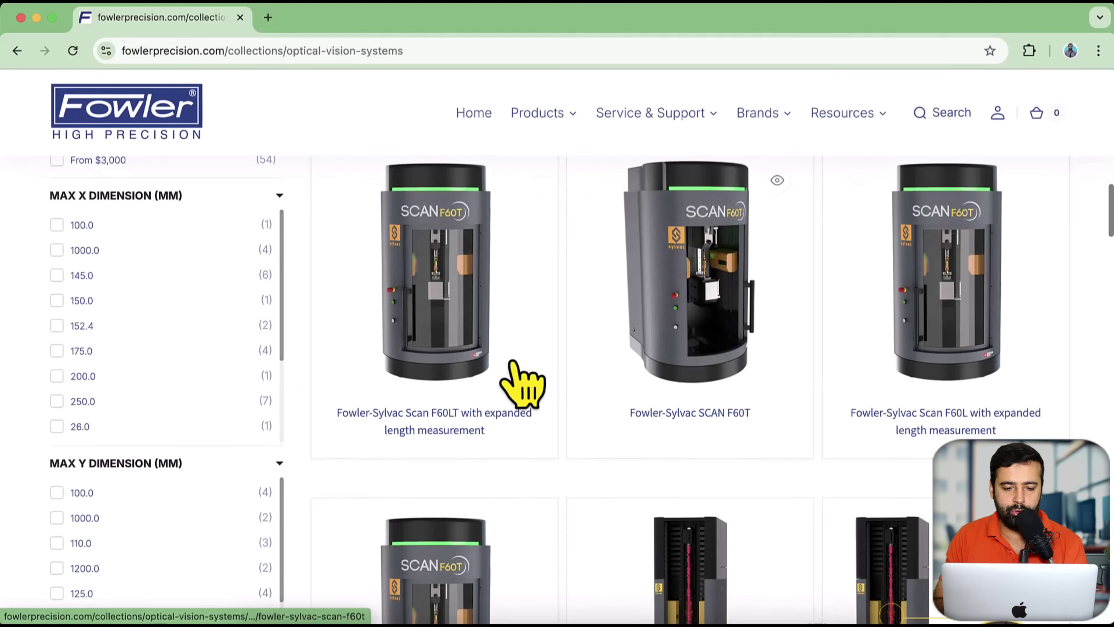
pyautogui.click(456, 330)
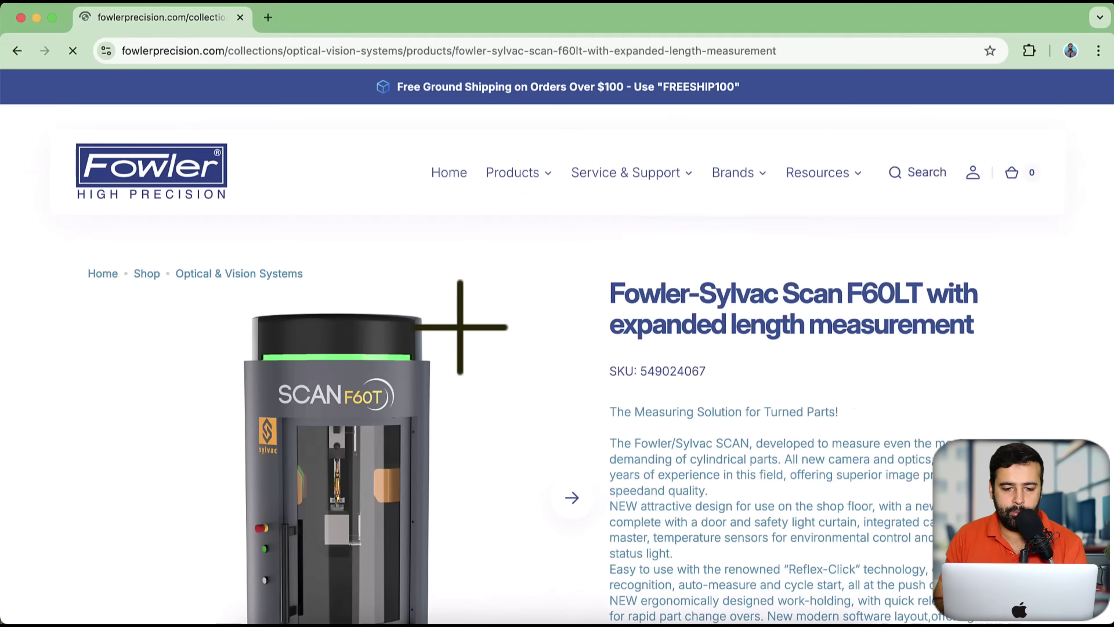
# Examine the Scan F60LT product page, including its description, pricing request form and additional details.
pyautogui.scroll(-10, 815, 312)
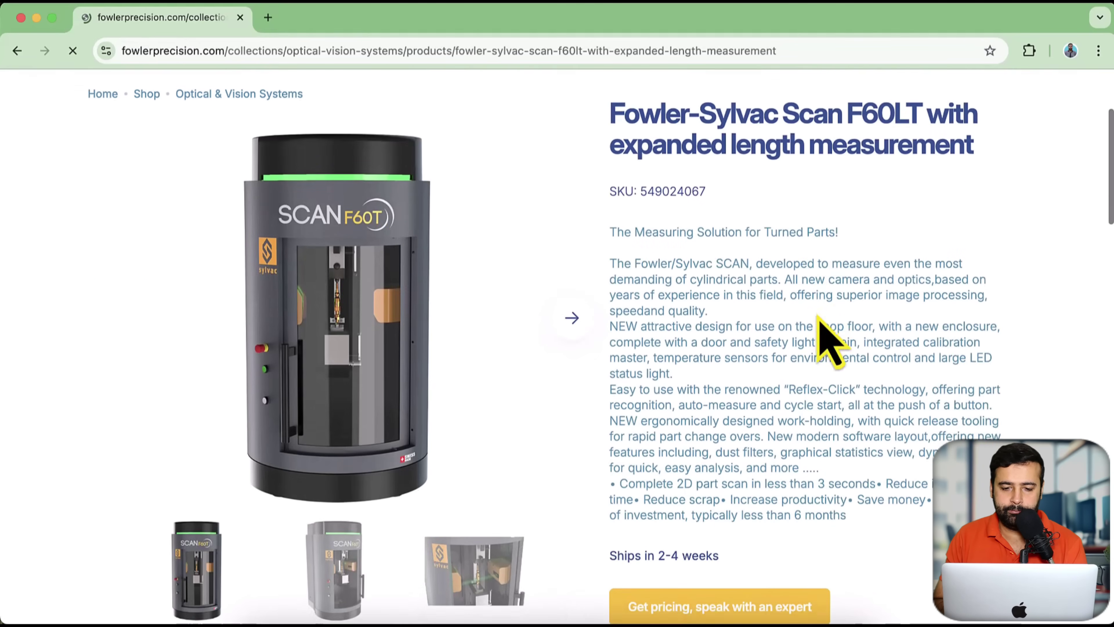
pyautogui.scroll(-20, 817, 316)
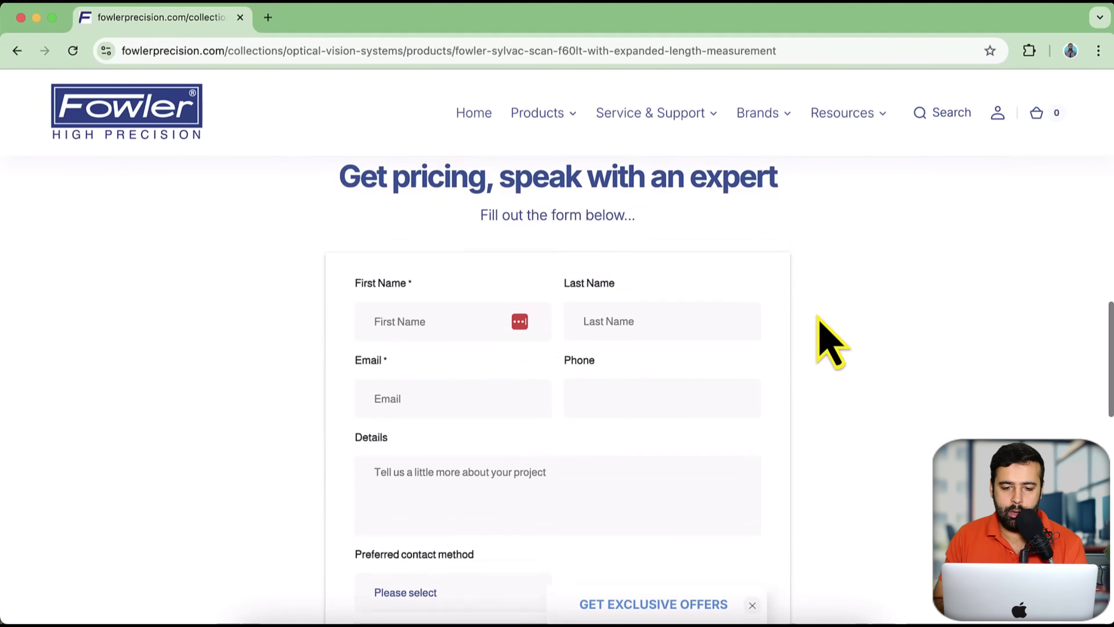
pyautogui.scroll(15, 831, 342)
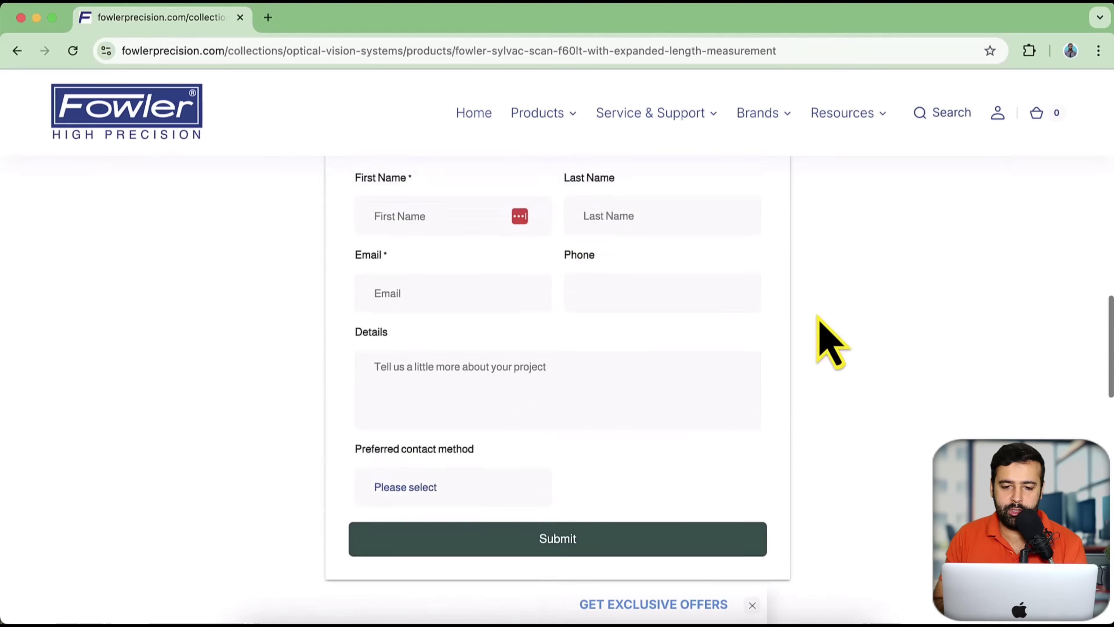
pyautogui.scroll(1, 824, 342)
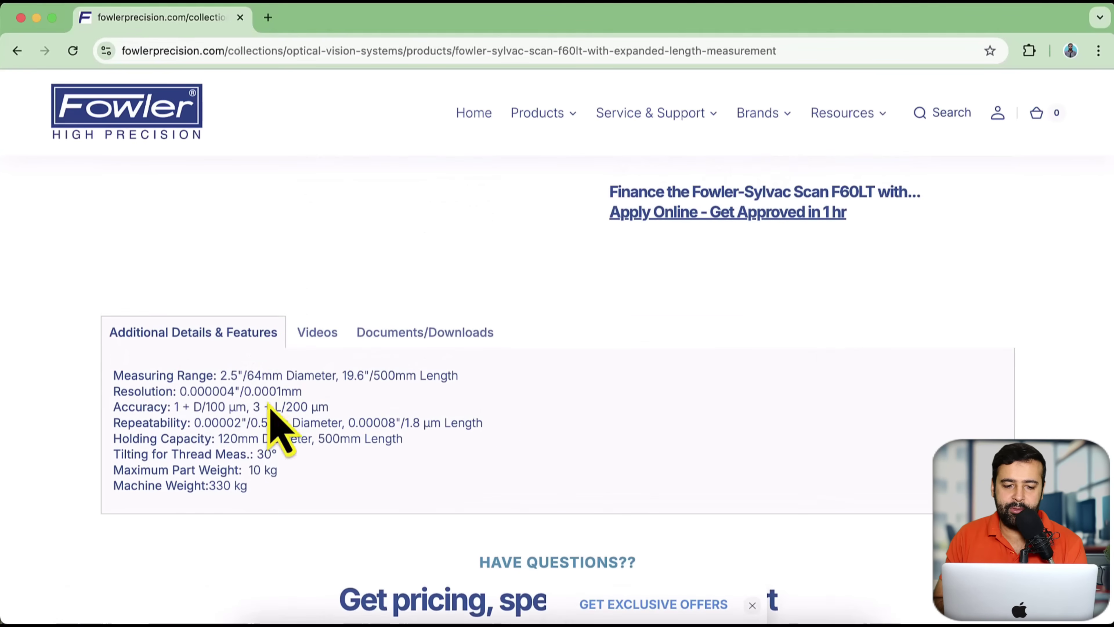
pyautogui.scroll(8, 746, 361)
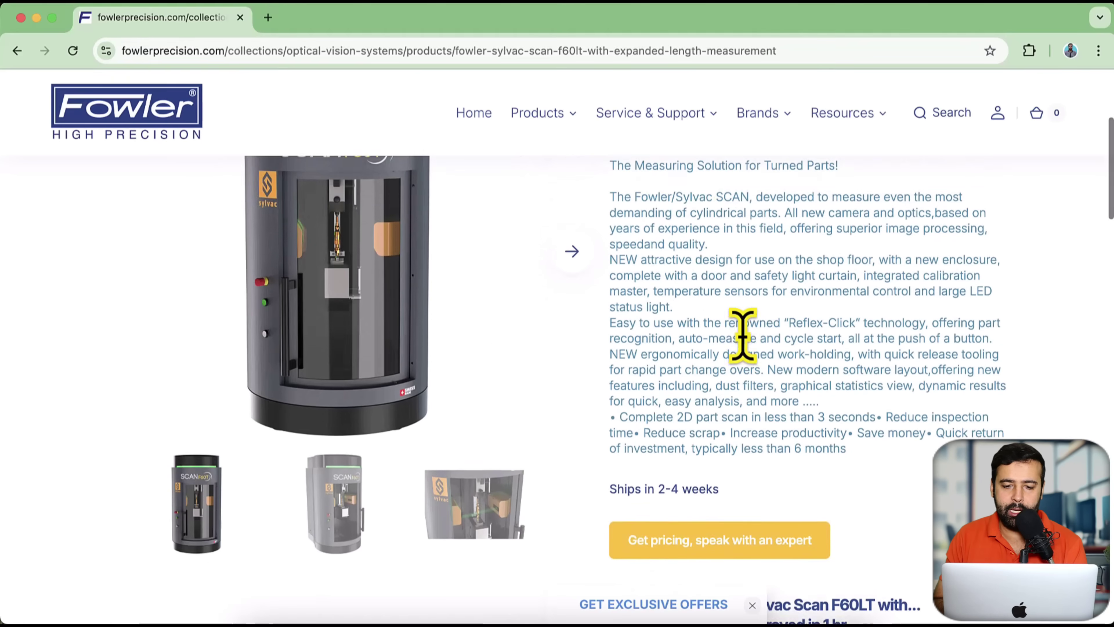
pyautogui.scroll(-8, 658, 261)
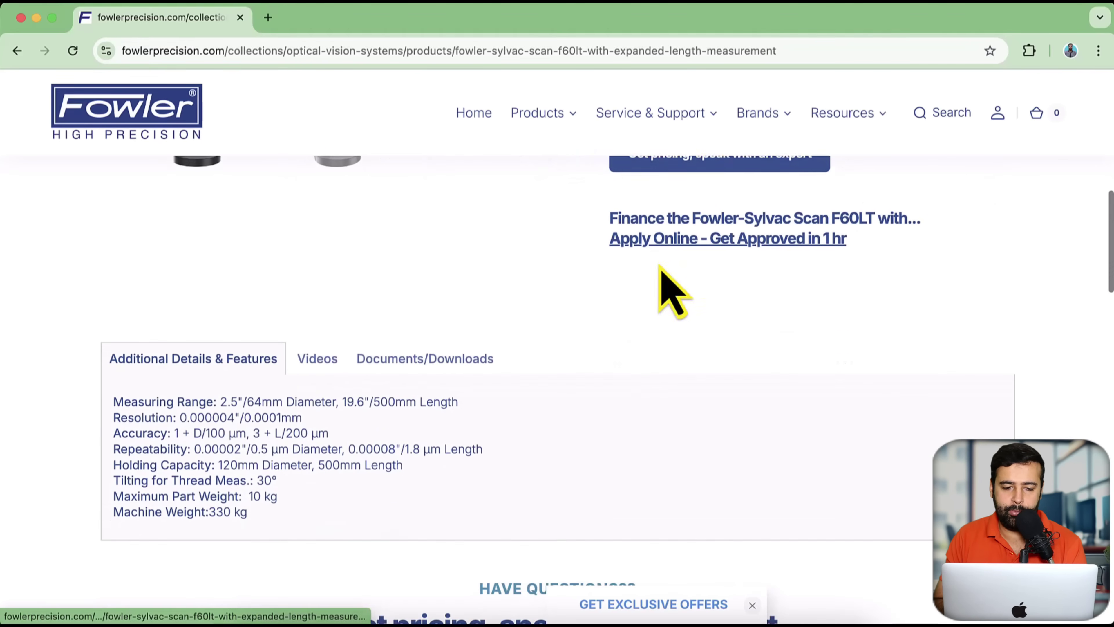
# Show the Scan F60LT product's videos and examine the embedded YouTube overview video on the page.
pyautogui.click(323, 372)
pyautogui.scroll(-6, 676, 393)
pyautogui.scroll(-5, 676, 372)
pyautogui.scroll(8, 676, 372)
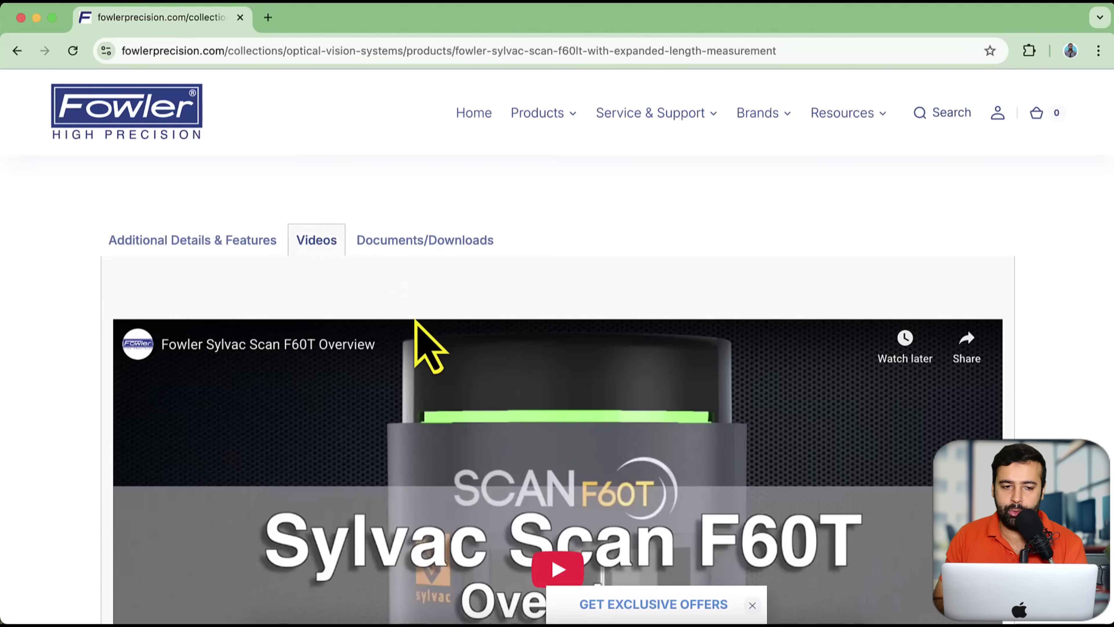
pyautogui.scroll(-2, 696, 510)
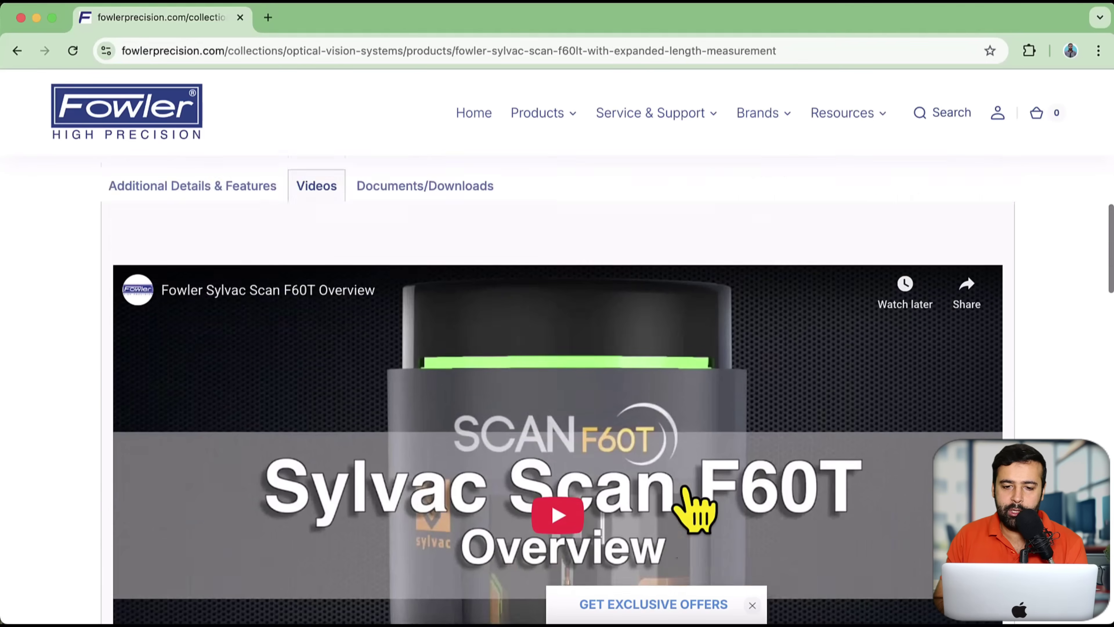
pyautogui.scroll(15, 696, 510)
pyautogui.scroll(-15, 915, 336)
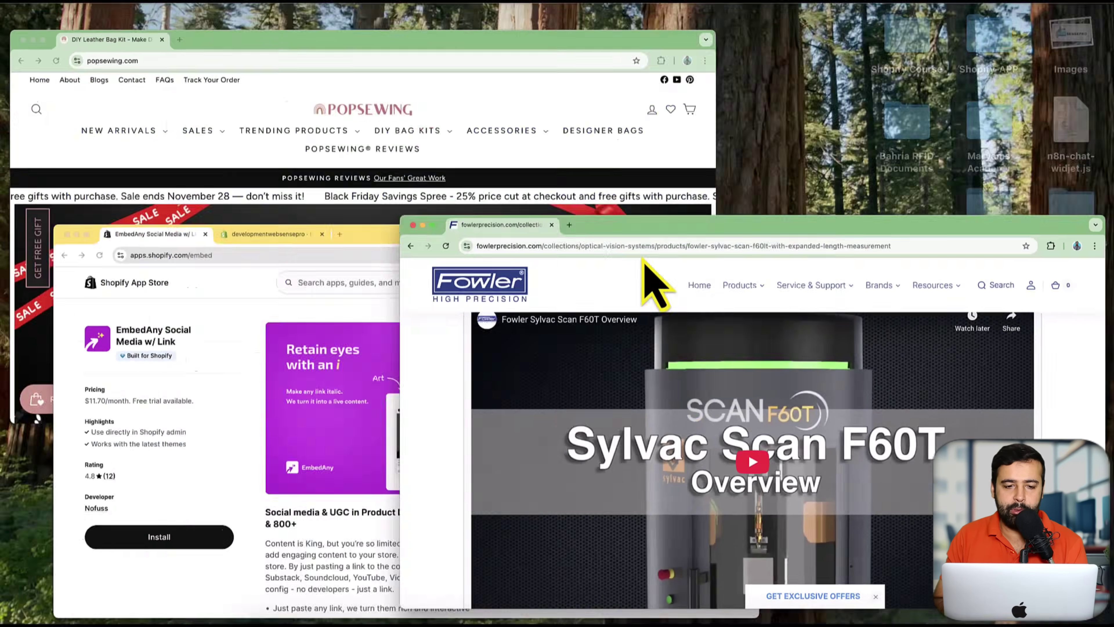
# Switch to the browser window with the POPSEWING store and examine its homepage, including the video under Our Fan's Great Works.
pyautogui.hotkey('ctrl', 'Up')
pyautogui.click(327, 153)
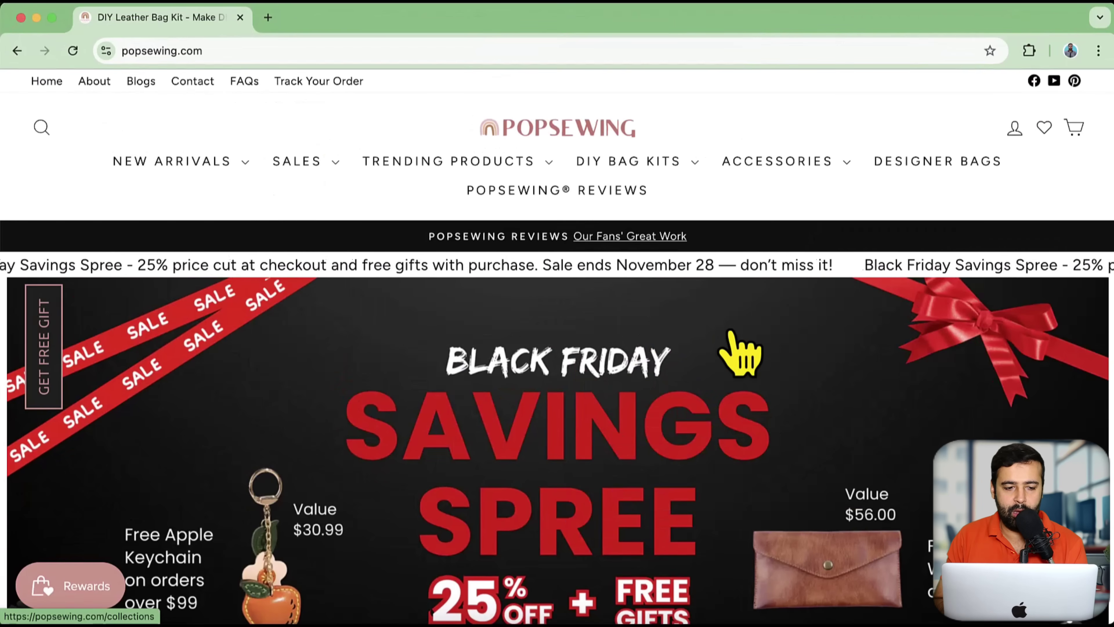
pyautogui.scroll(-8, 737, 346)
pyautogui.scroll(-12, 741, 353)
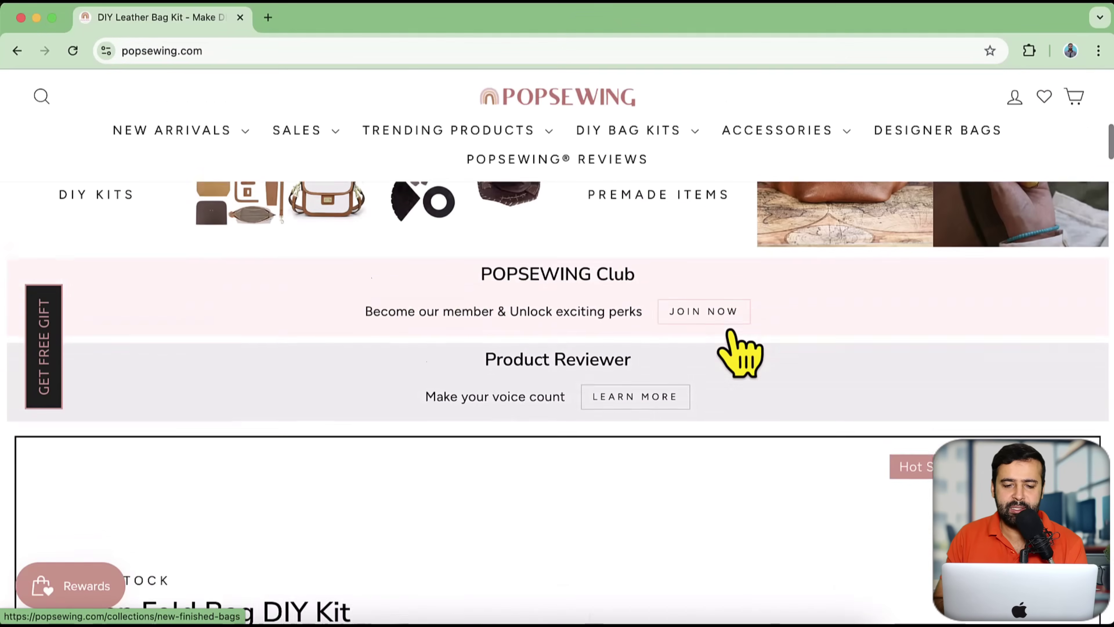
pyautogui.scroll(-12, 741, 353)
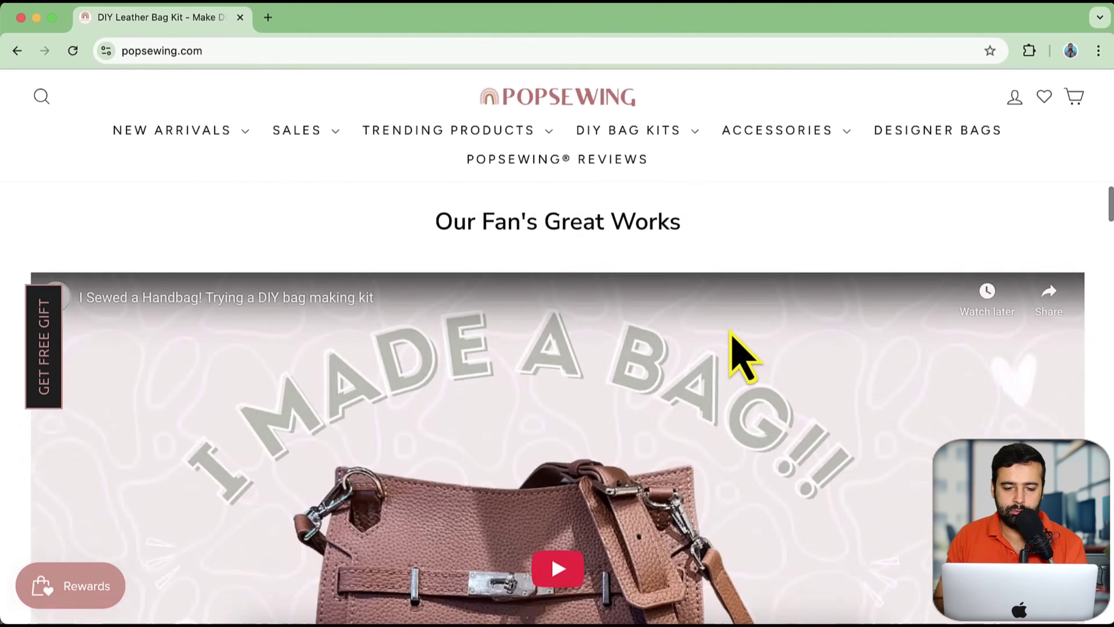
pyautogui.scroll(6, 733, 347)
pyautogui.scroll(-7, 736, 351)
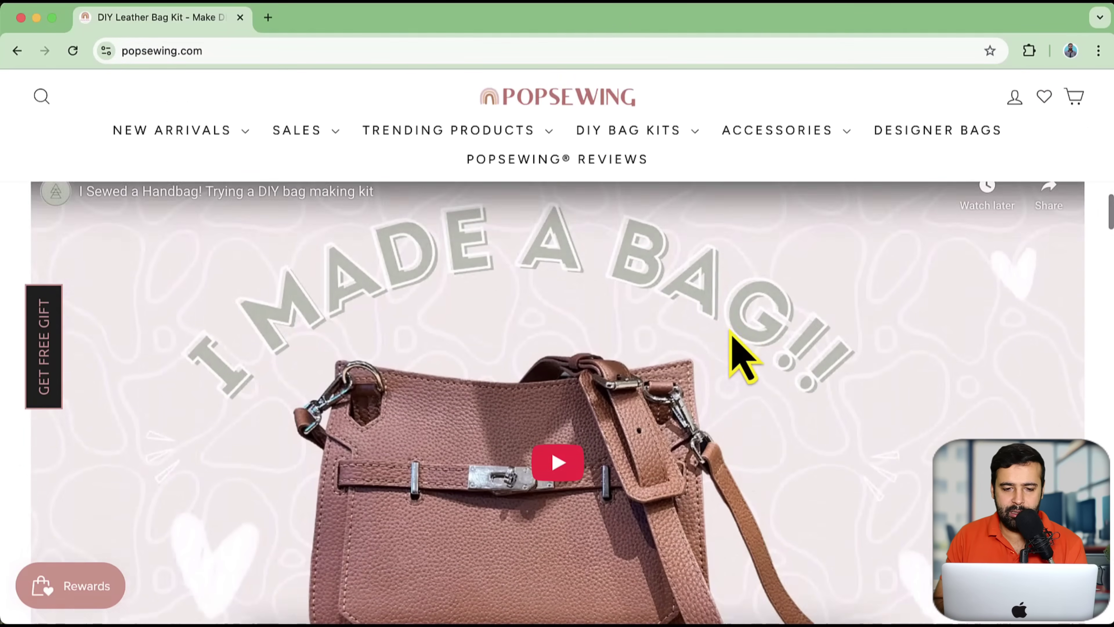
pyautogui.scroll(-15, 667, 420)
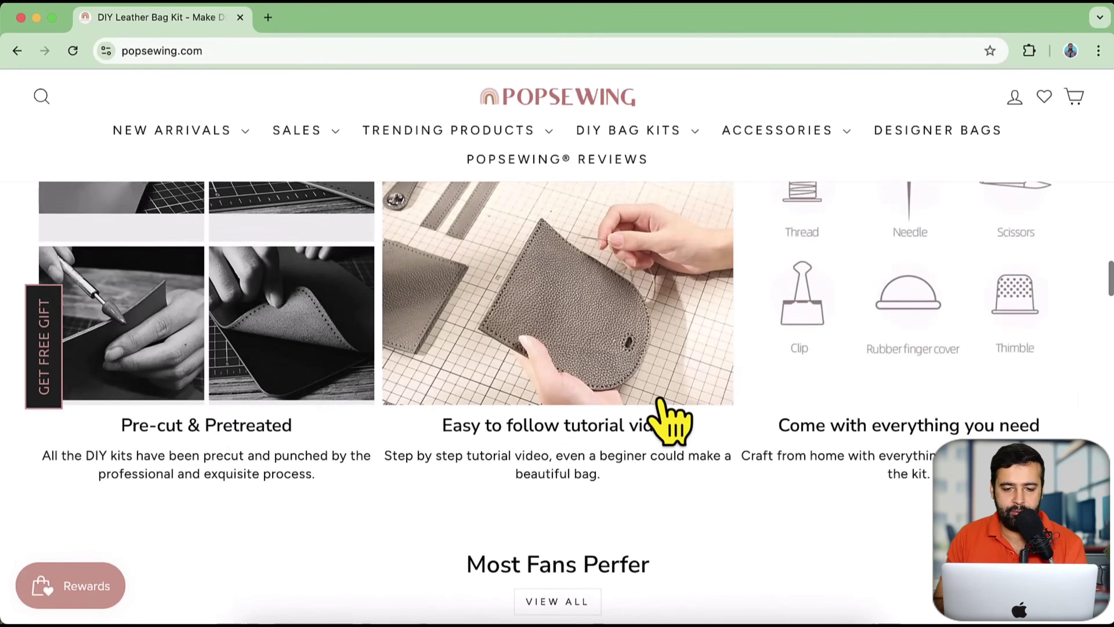
# Open the Crazy Horse Leather Men's Laptop Satchel product page from the store's men's gifts collection.
pyautogui.click(667, 419)
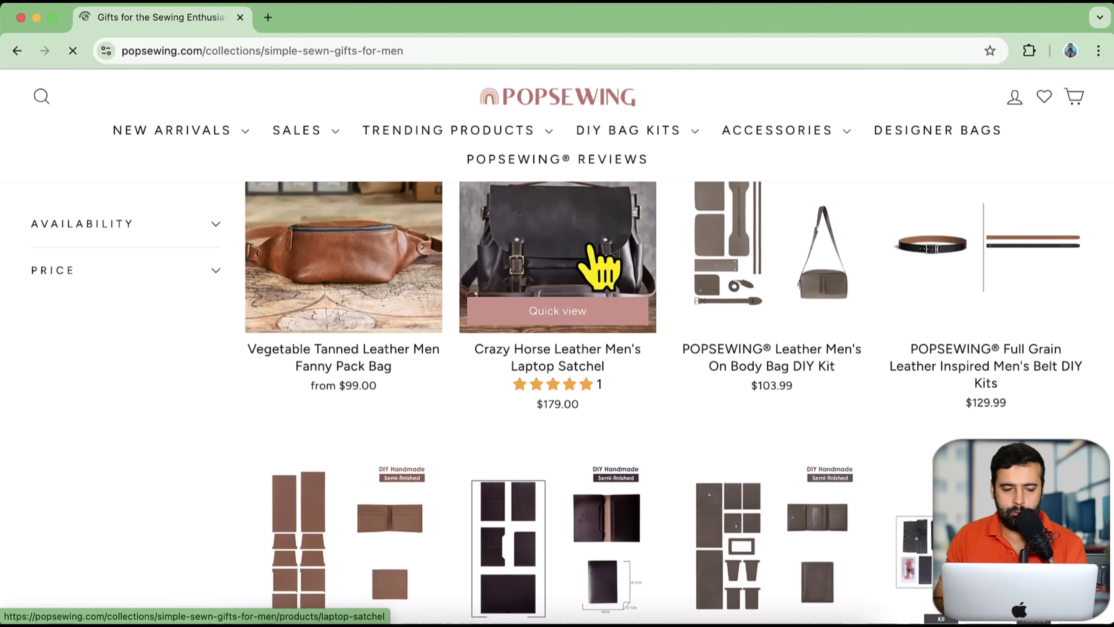
pyautogui.click(592, 250)
pyautogui.scroll(-10, 900, 361)
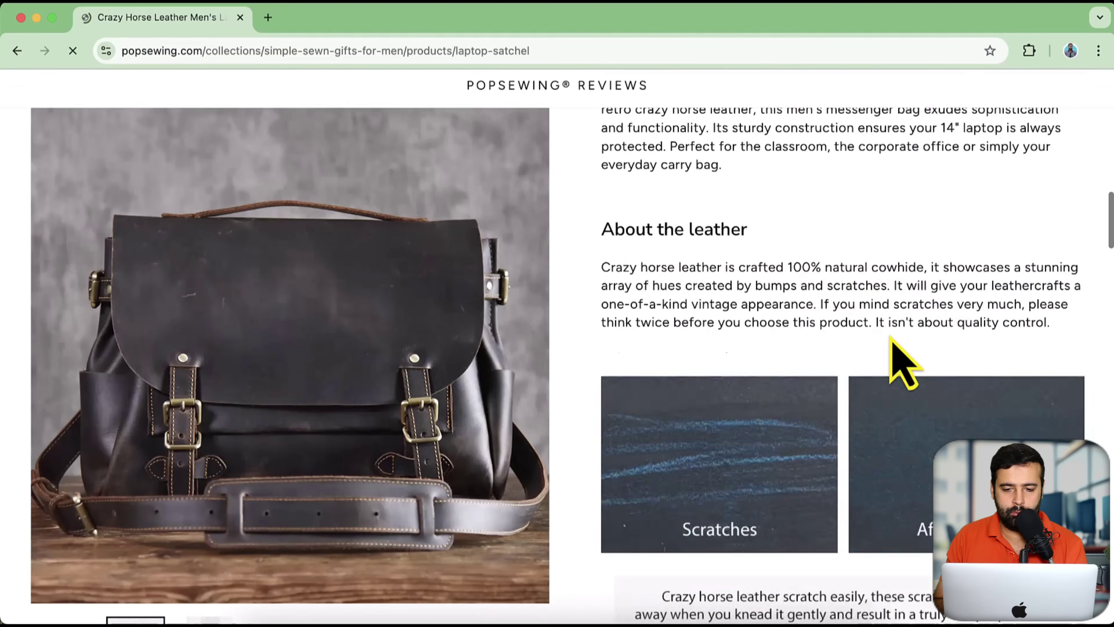
# Examine the laptop satchel's product description, its embedded Instagram review video and the specifications below it.
pyautogui.scroll(-15, 904, 362)
pyautogui.scroll(7, 900, 359)
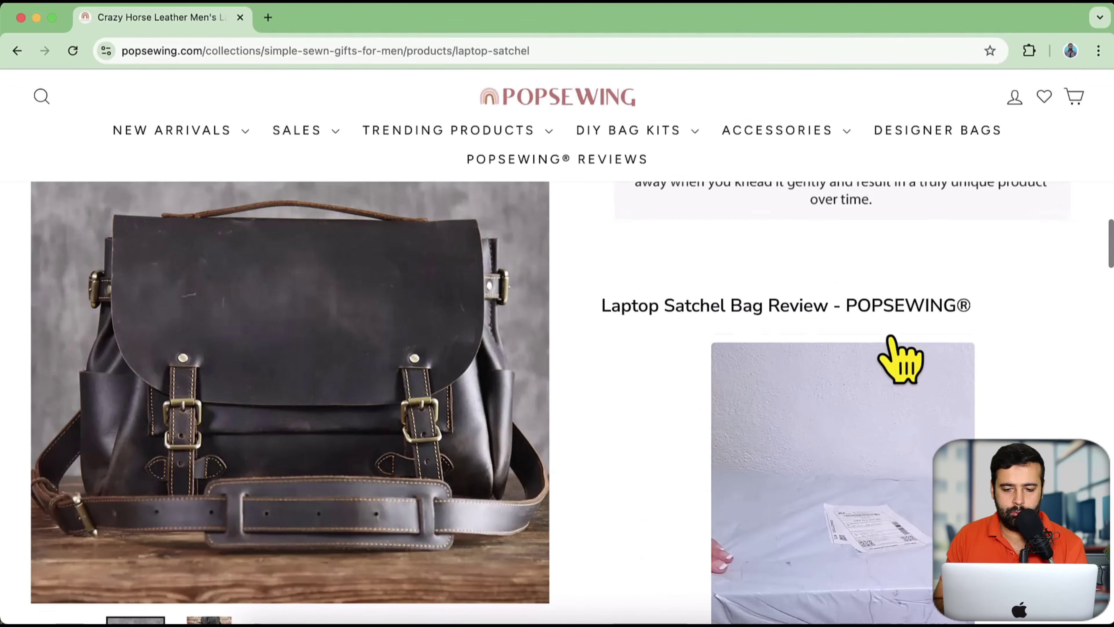
pyautogui.scroll(-5, 900, 359)
pyautogui.scroll(15, 892, 339)
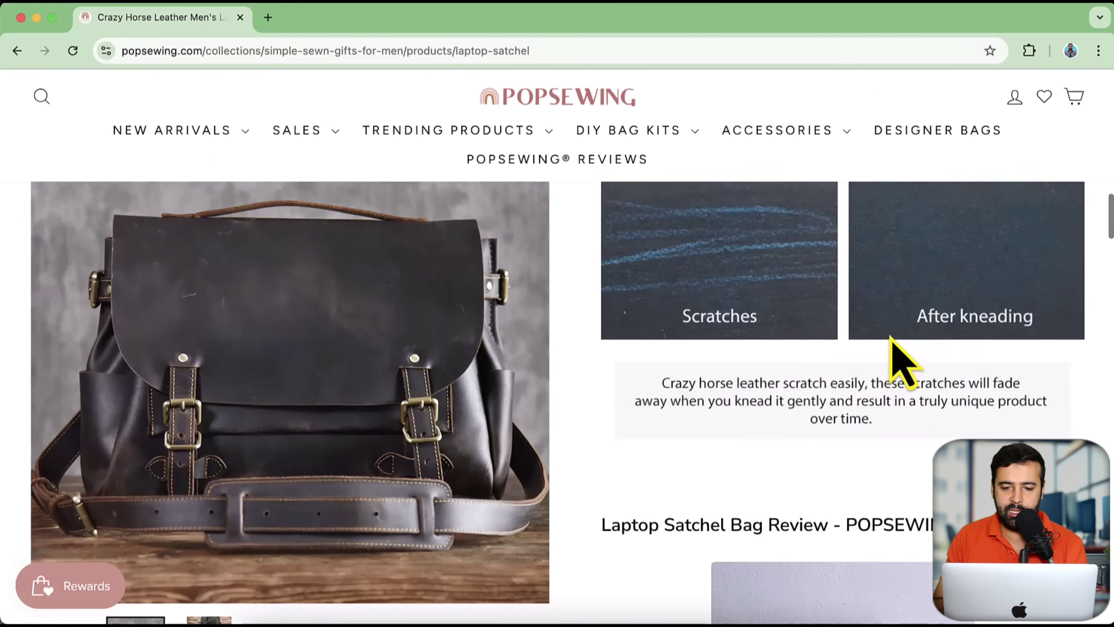
pyautogui.scroll(-2, 904, 359)
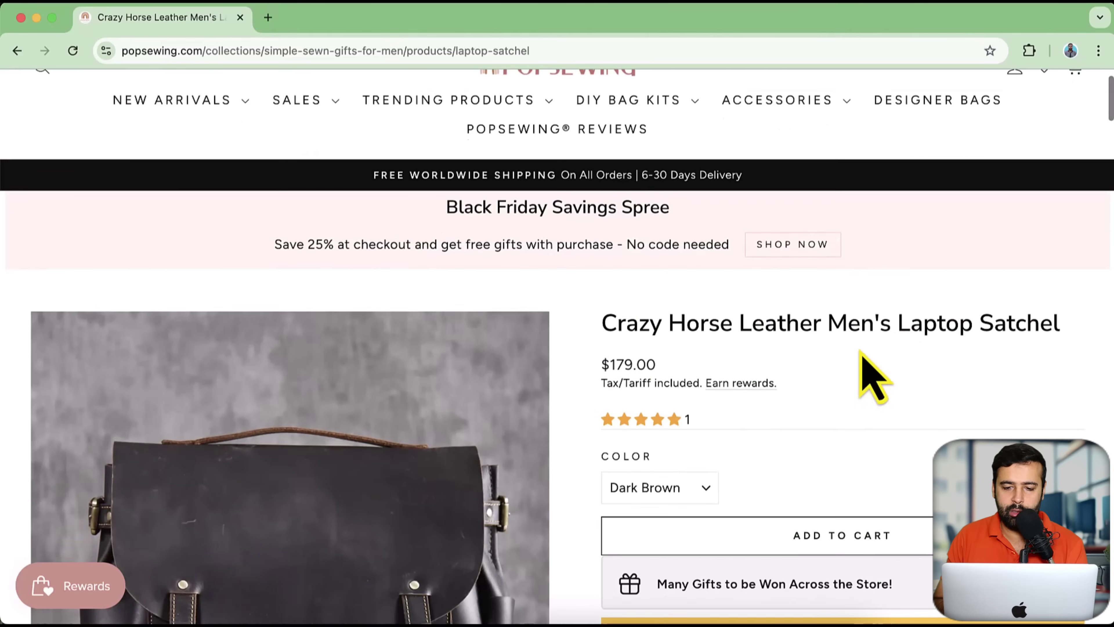
pyautogui.scroll(-20, 982, 349)
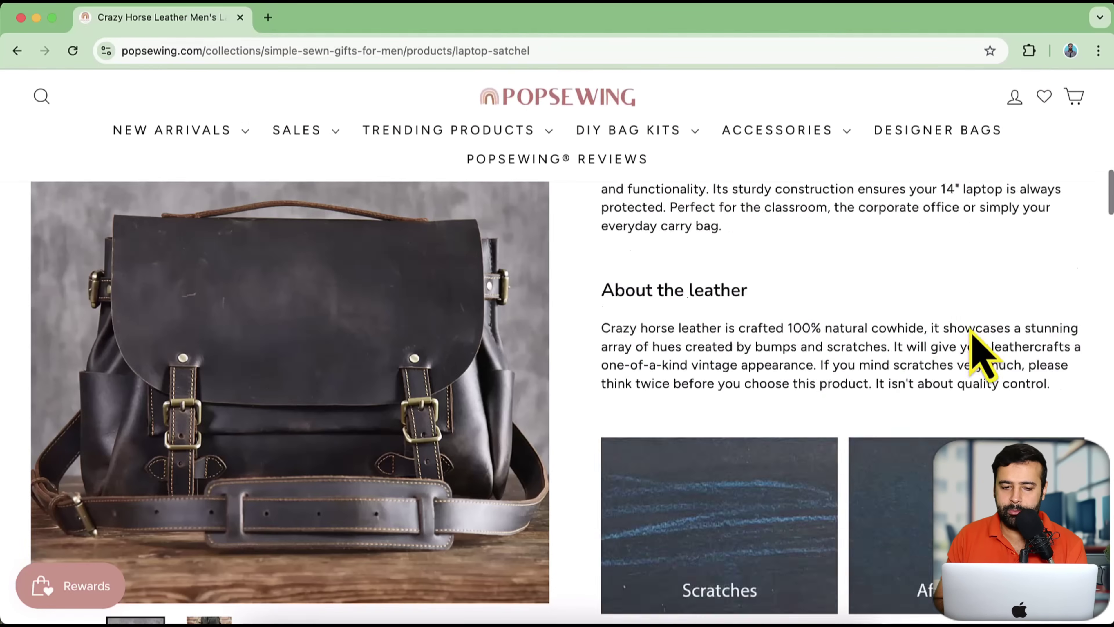
pyautogui.scroll(-3, 981, 351)
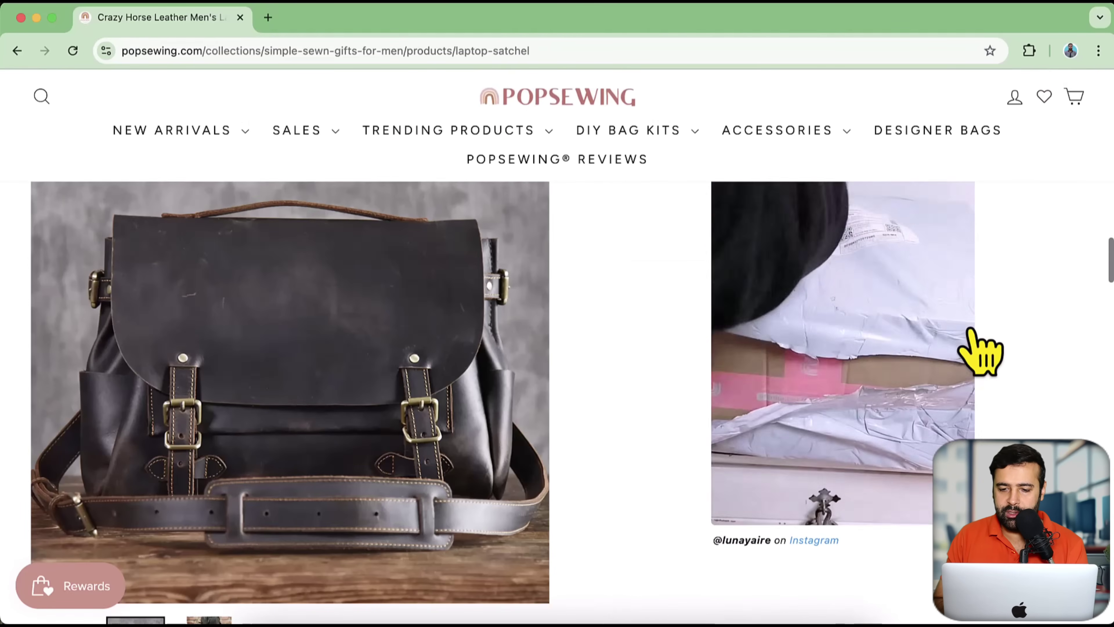
pyautogui.scroll(-4, 864, 409)
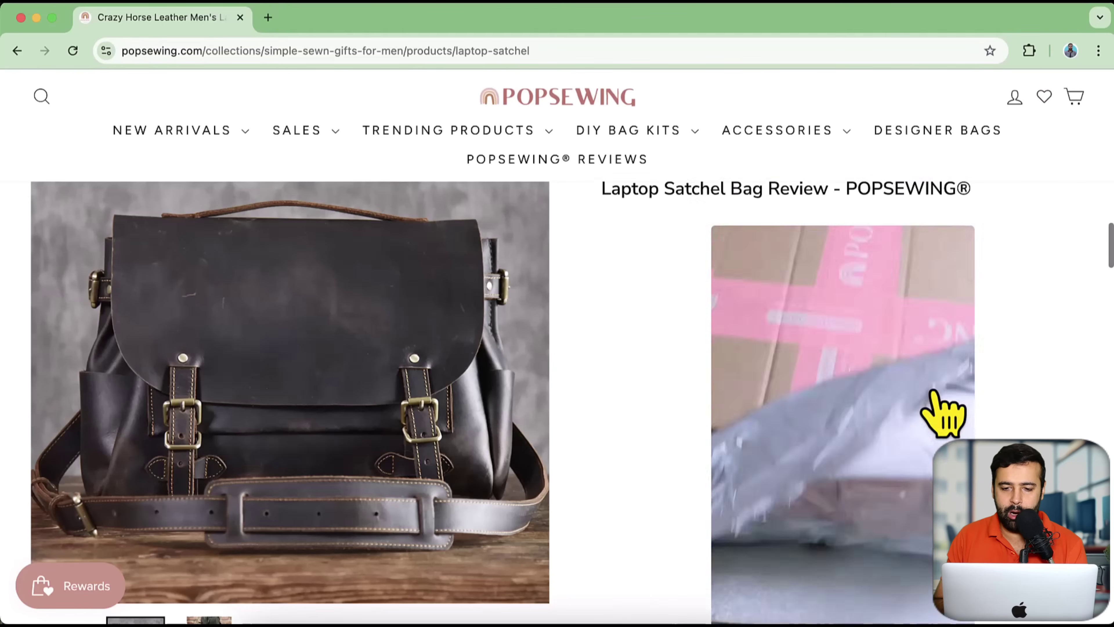
pyautogui.scroll(-12, 934, 395)
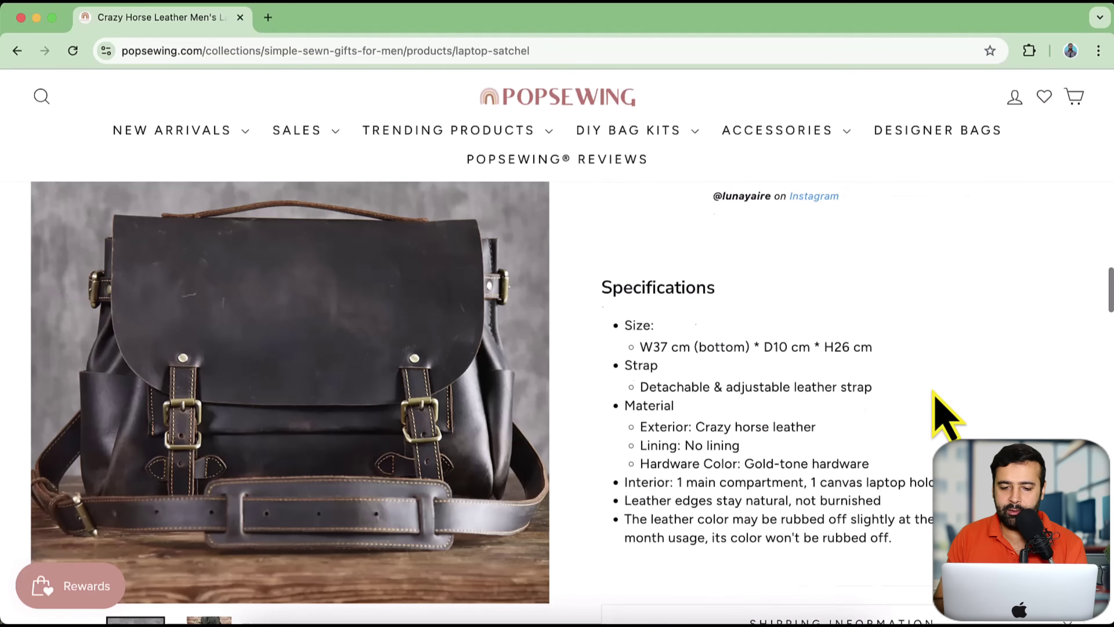
# Switch to the browser window with the Shopify admin, activate the EmbedAny app embed in the Horizon theme and save it.
pyautogui.scroll(15, 1007, 357)
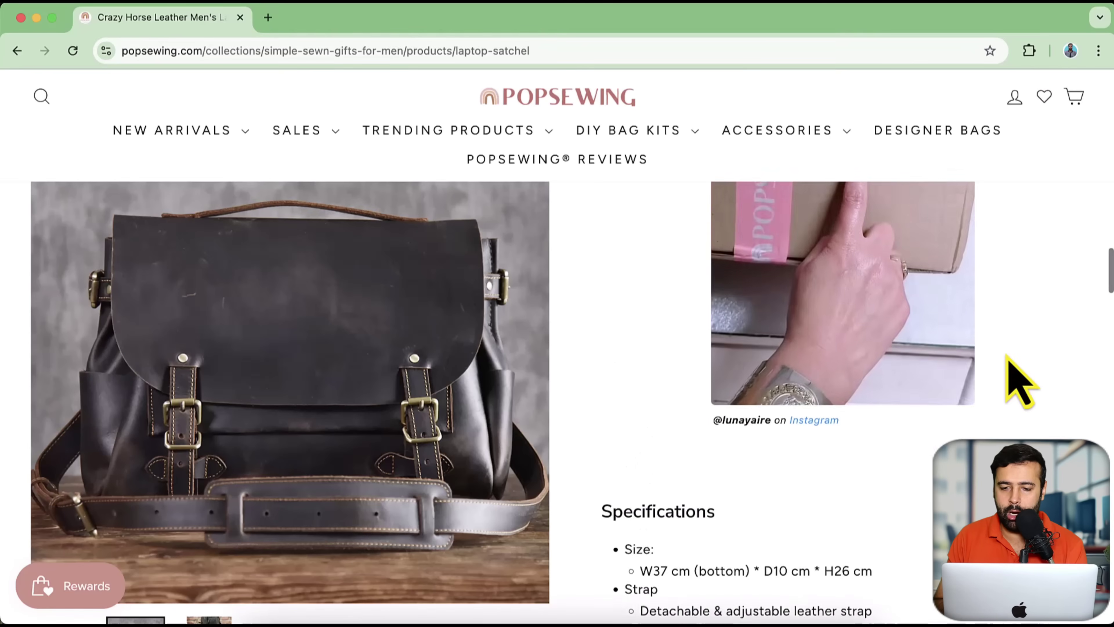
pyautogui.scroll(5, 1004, 351)
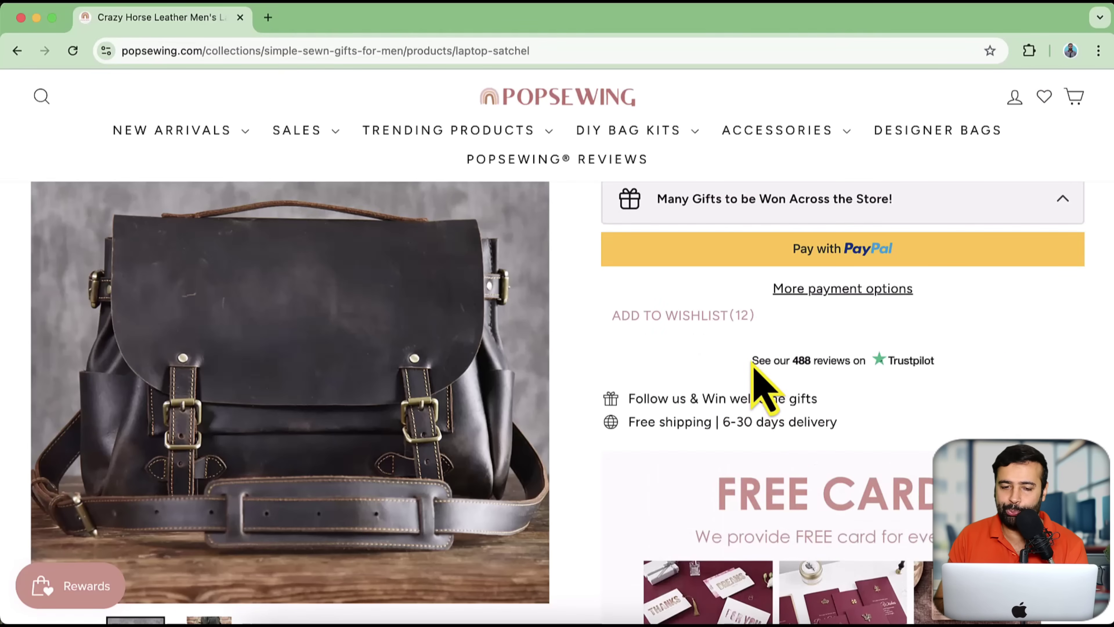
pyautogui.scroll(8, 752, 367)
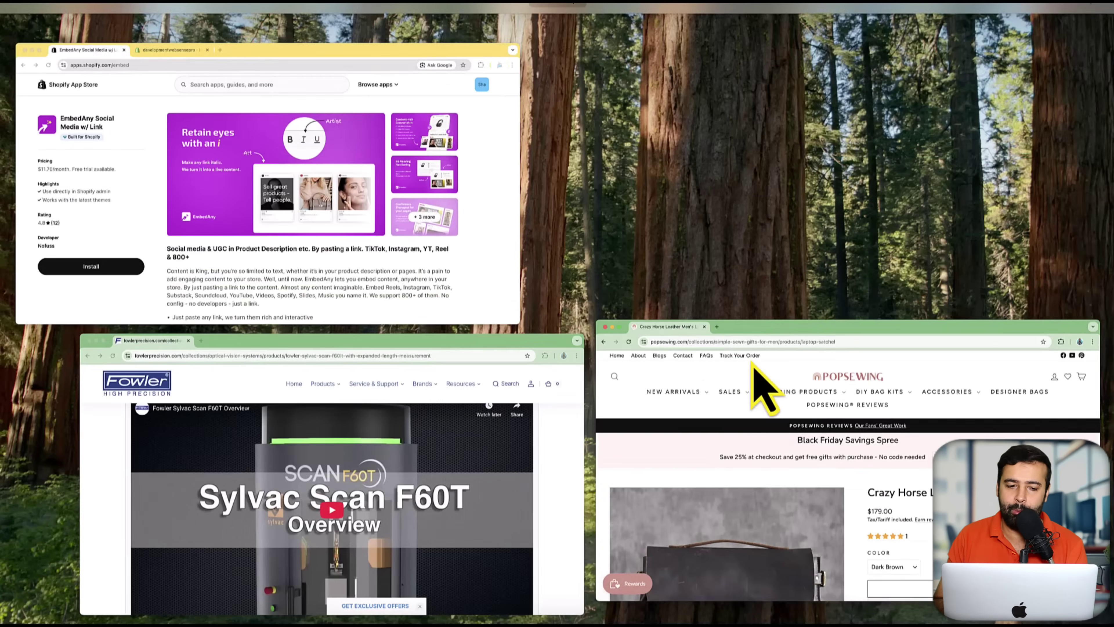
pyautogui.click(451, 293)
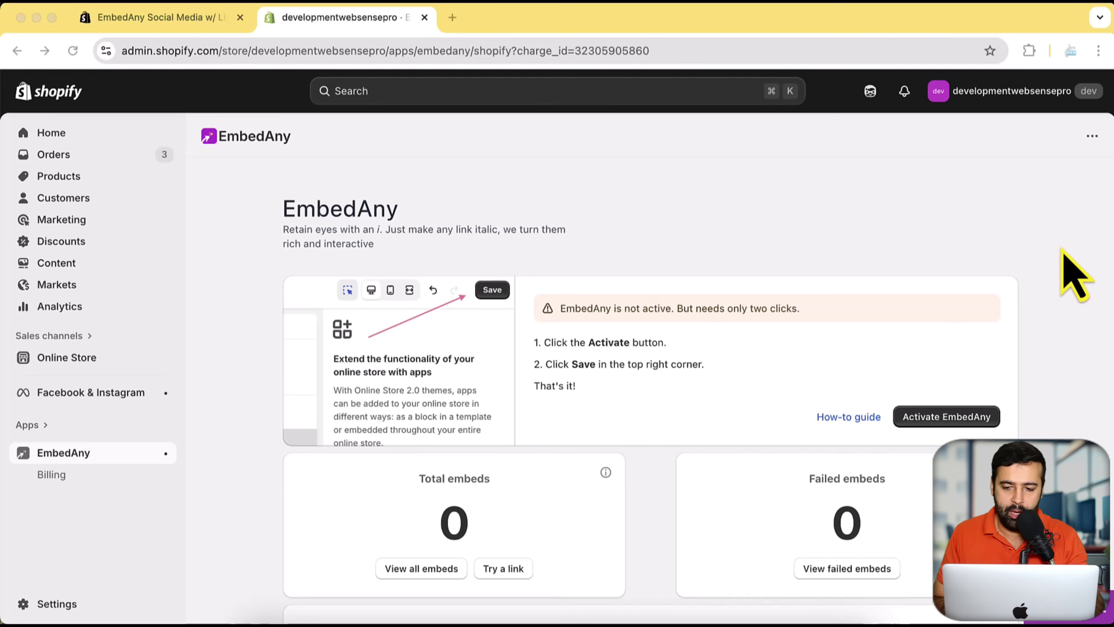
pyautogui.scroll(-2, 1083, 264)
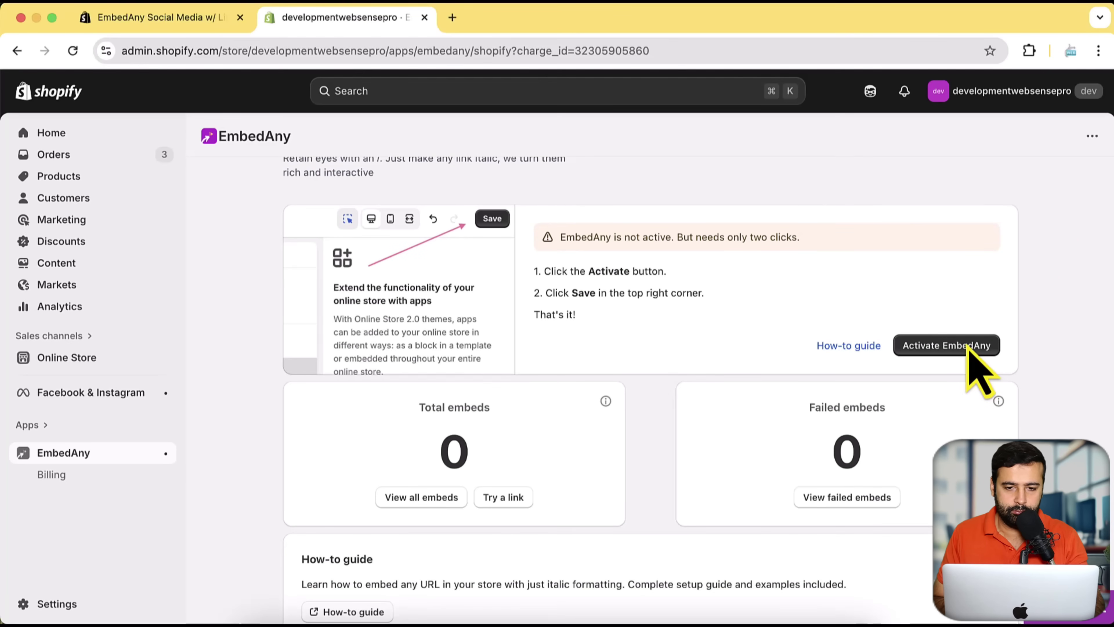
pyautogui.click(968, 348)
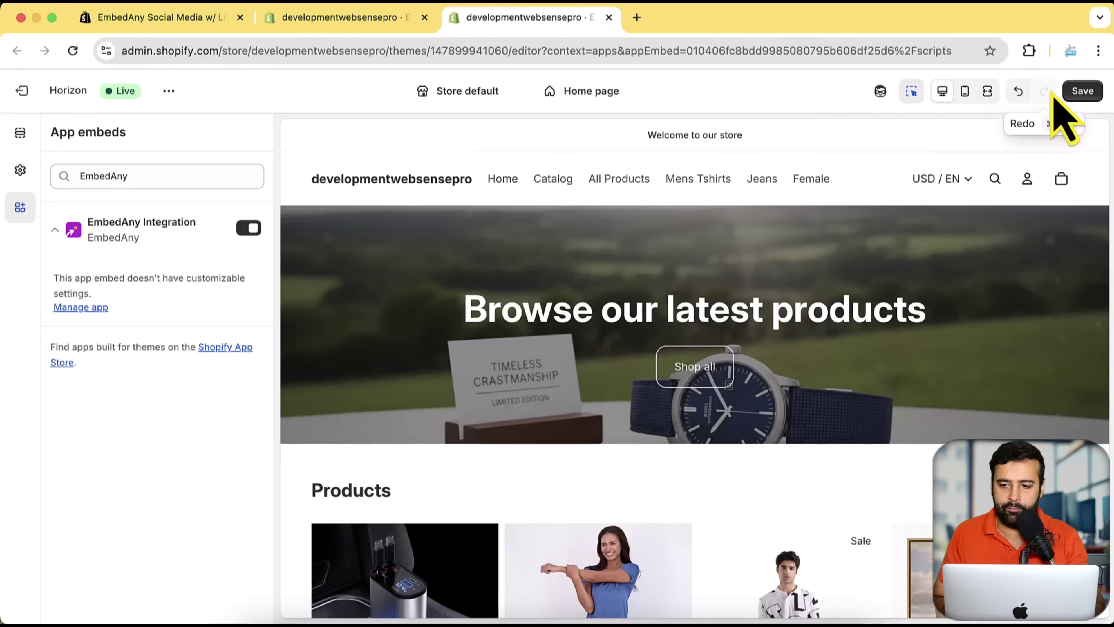
pyautogui.click(1083, 97)
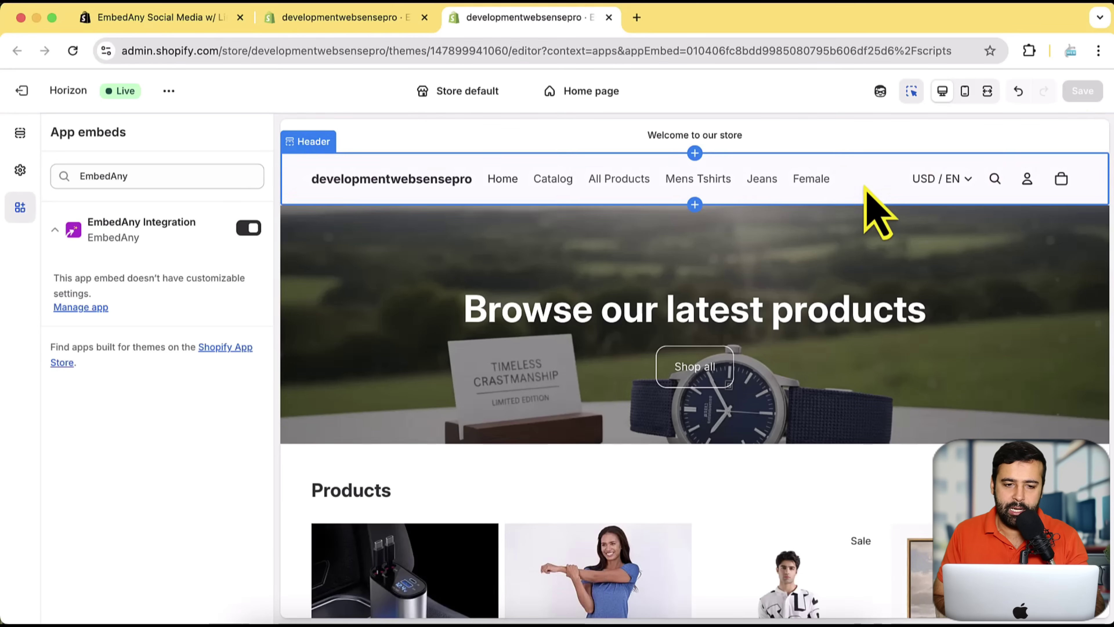
# View the live online store and open the All Over Printed Polo product page to examine its images and description.
pyautogui.click(362, 29)
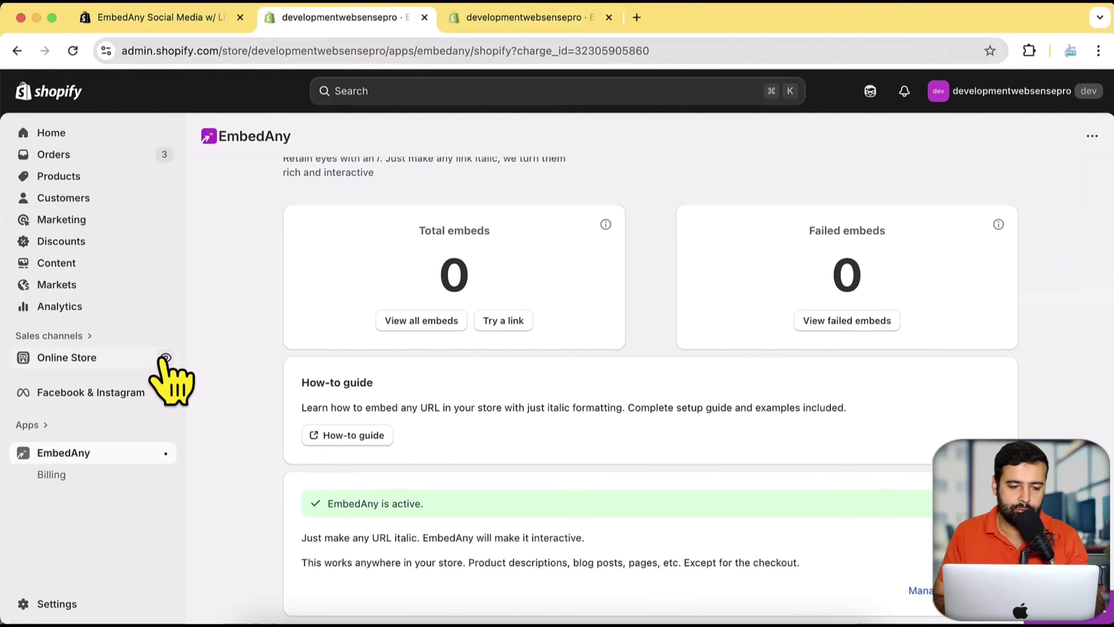
pyautogui.click(165, 357)
pyautogui.moveTo(526, 18); pyautogui.dragTo(385, 43)
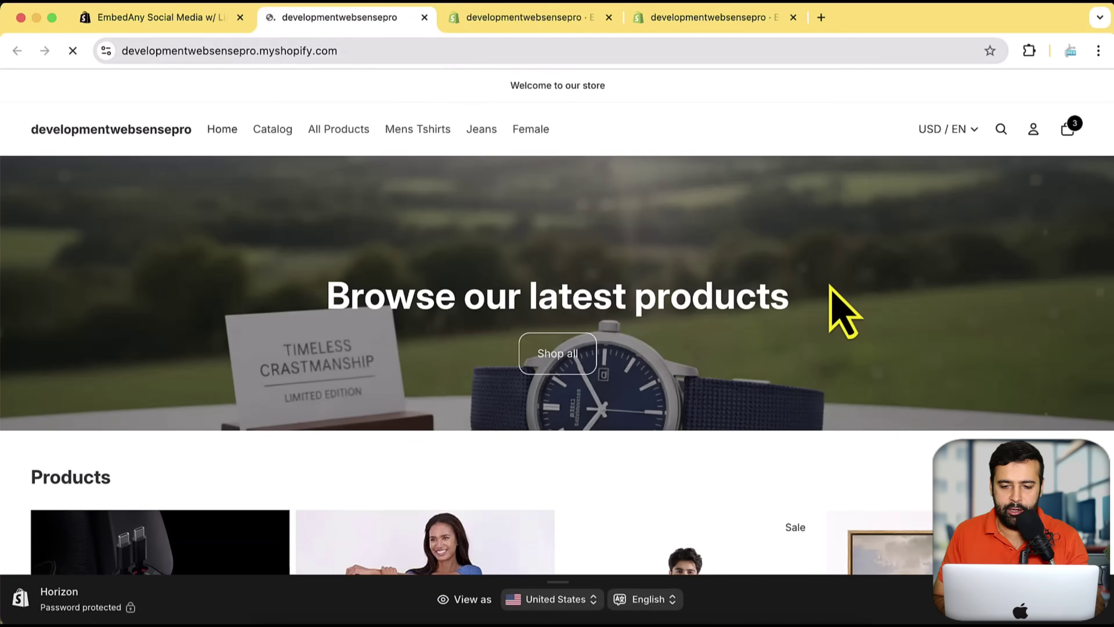
pyautogui.scroll(-3, 831, 292)
pyautogui.scroll(-5, 840, 311)
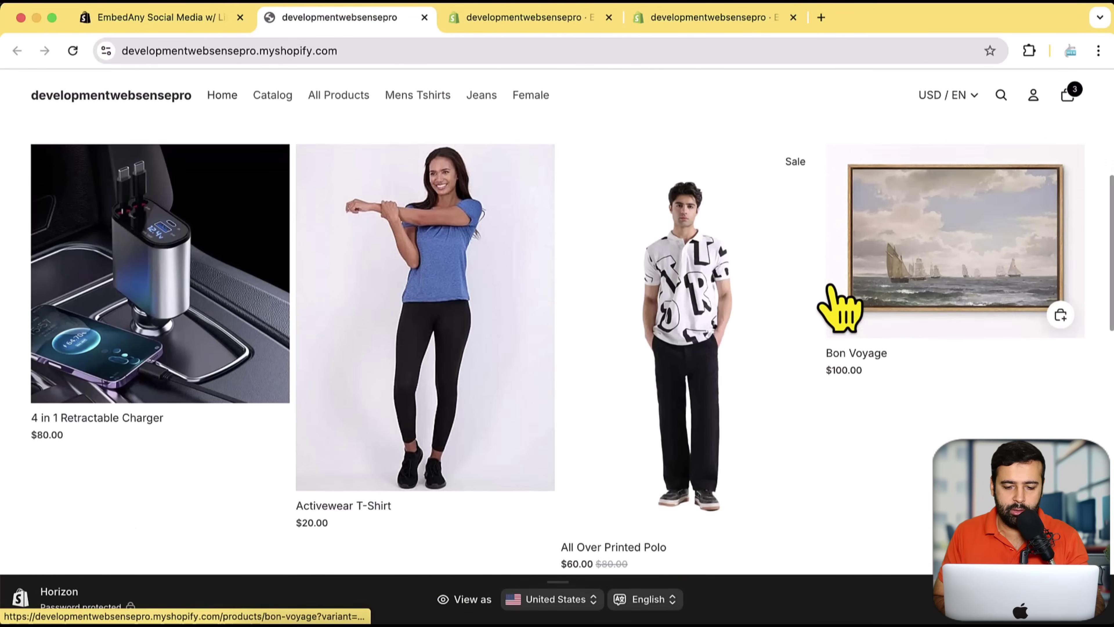
pyautogui.moveTo(739, 339)
pyautogui.click(704, 320)
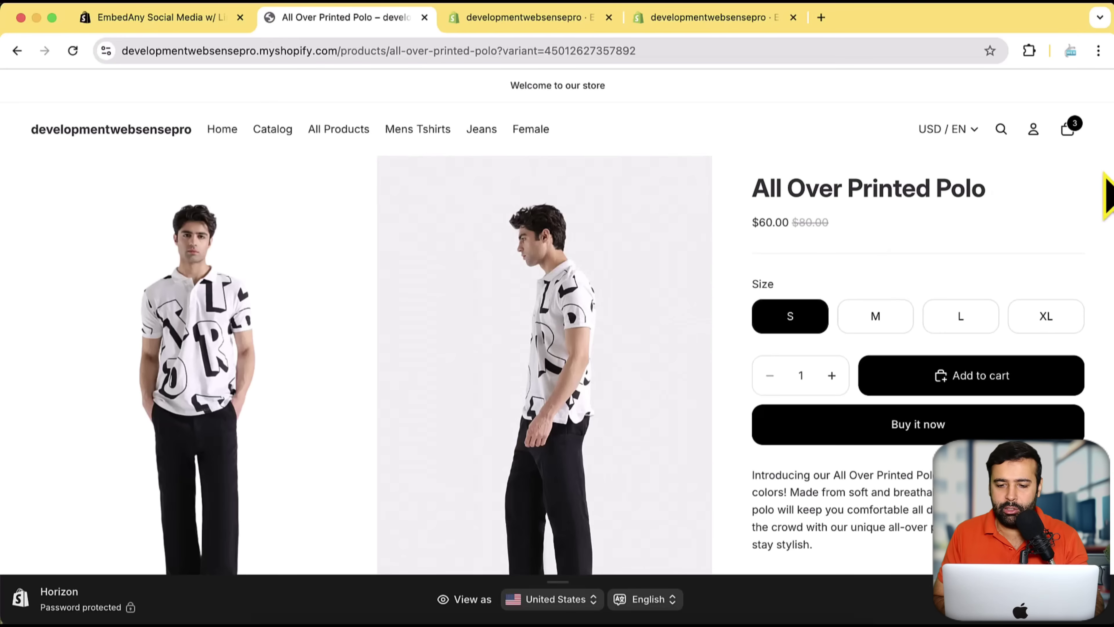
pyautogui.scroll(-2, 1105, 193)
pyautogui.scroll(-5, 1107, 185)
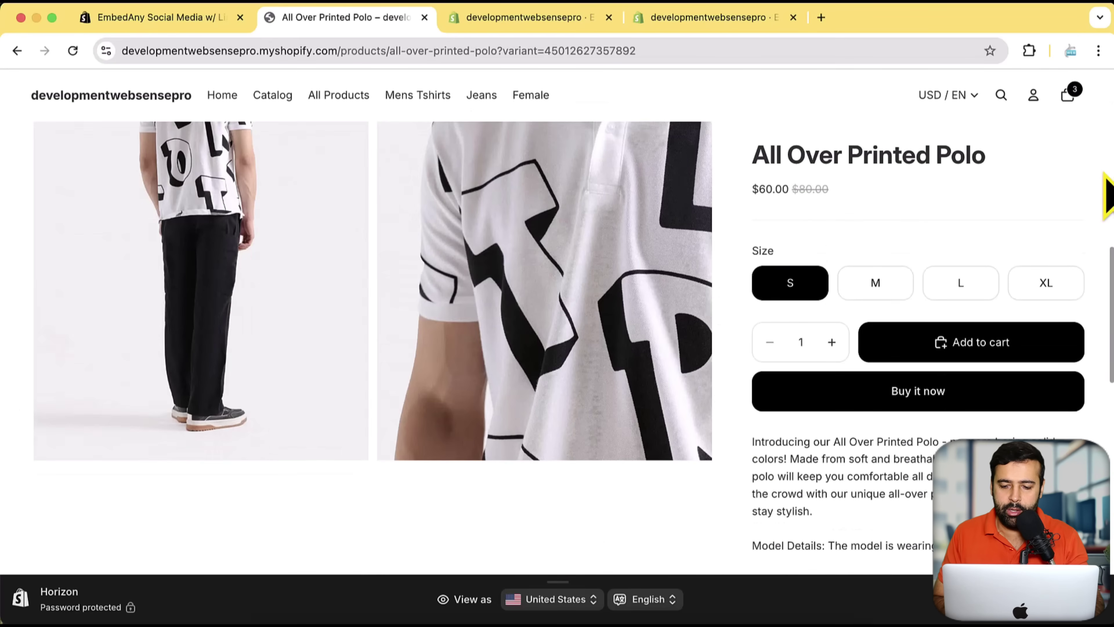
pyautogui.scroll(5, 373, 347)
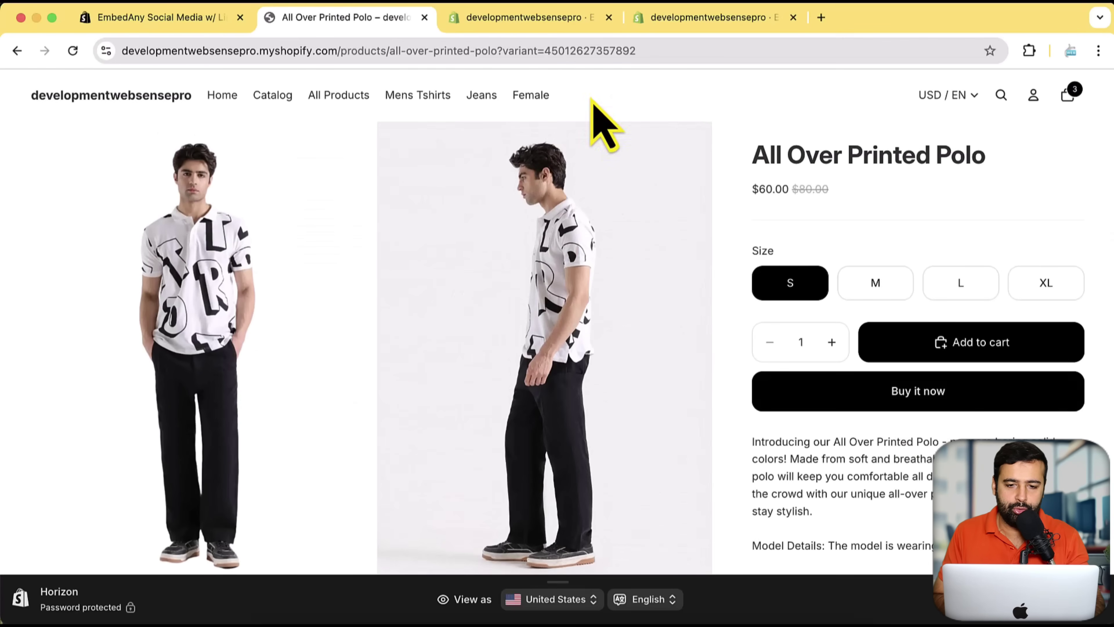
# Find the All Over Printed Polo in the admin's product list with "all over print" and start a new line at the end of its description.
pyautogui.click(567, 27)
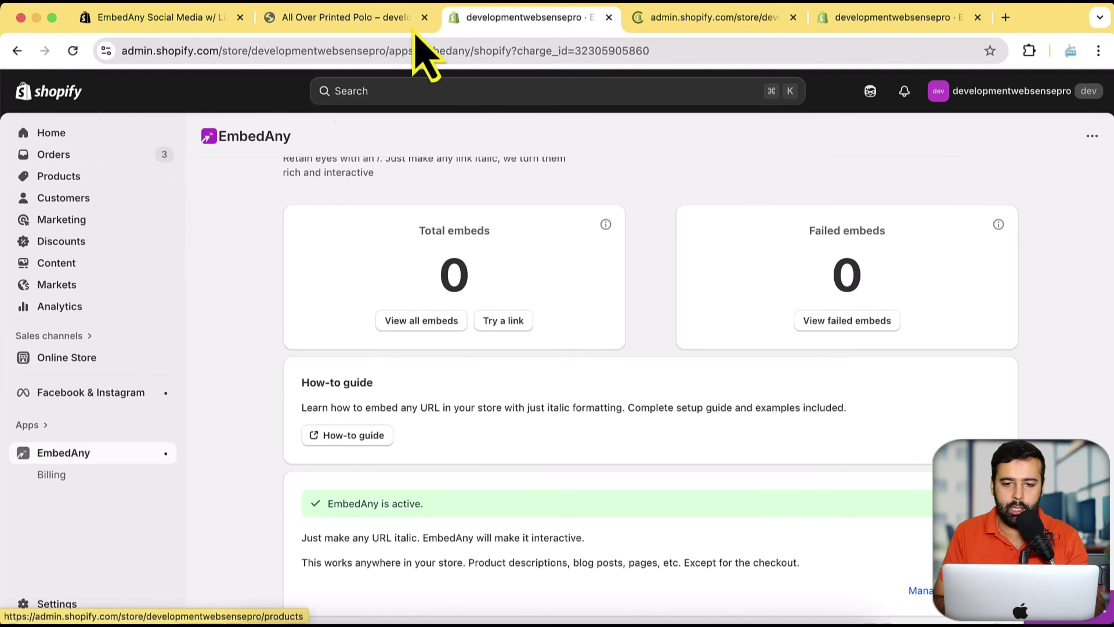
pyautogui.click(673, 19)
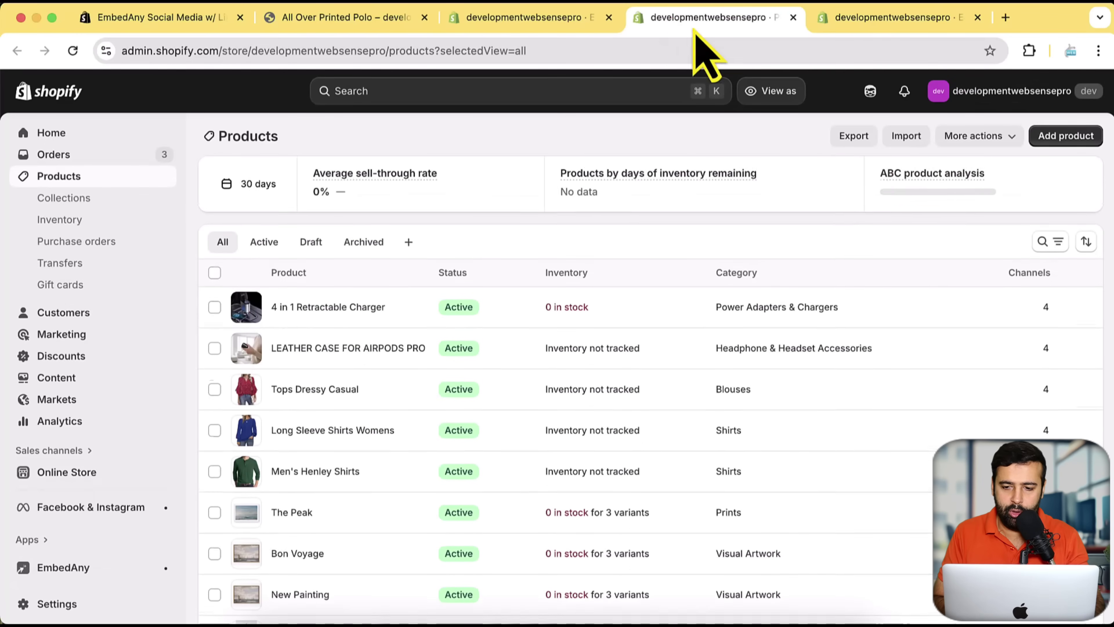
pyautogui.click(1051, 240)
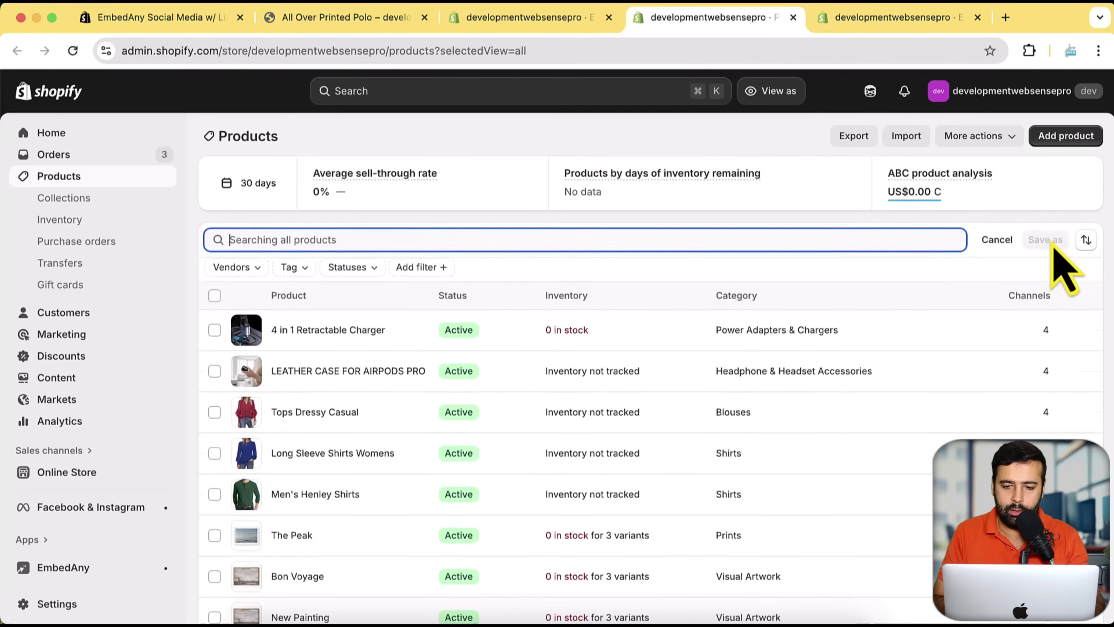
pyautogui.write('all over print')
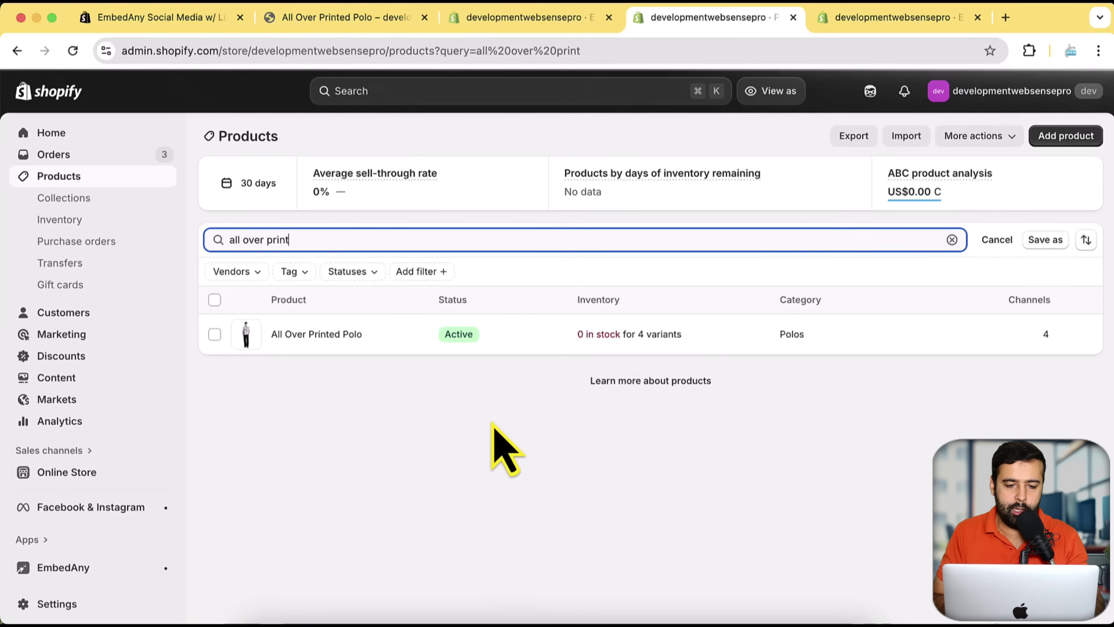
pyautogui.click(312, 338)
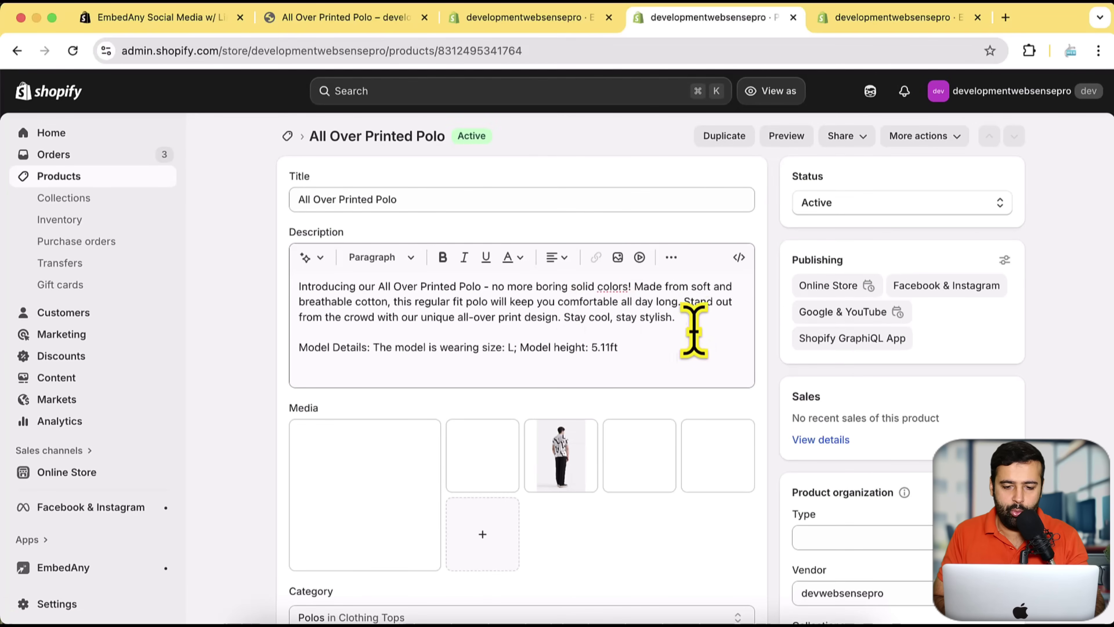
pyautogui.click(680, 340)
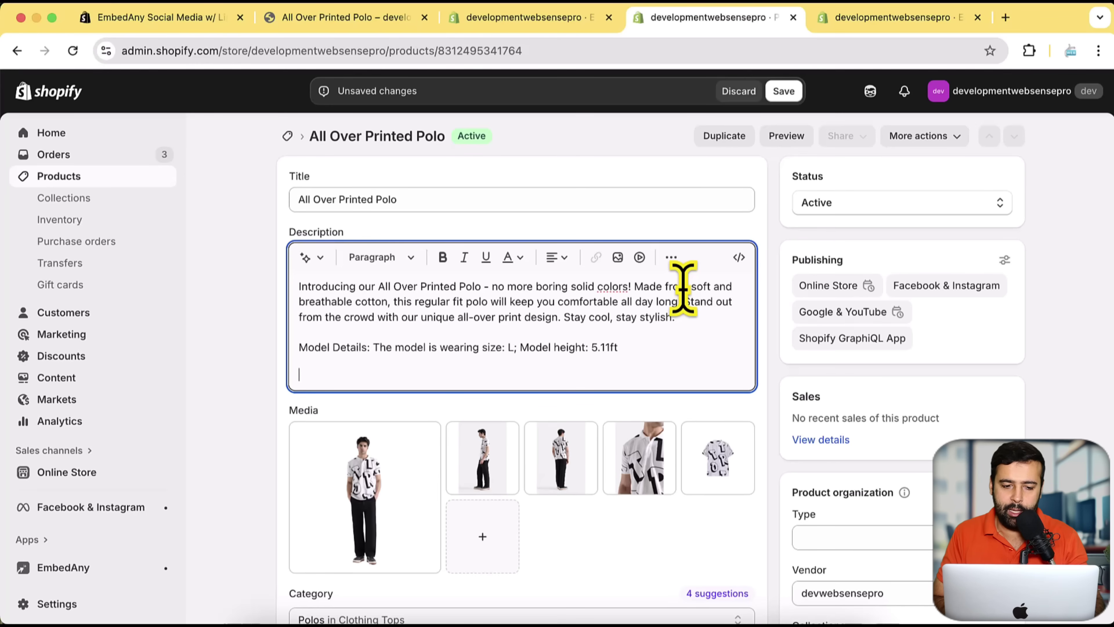
# Open the websensepro Instagram profile in a new browser tab.
pyautogui.click(1005, 18)
pyautogui.write('instg')
pyautogui.press('BackSpace')
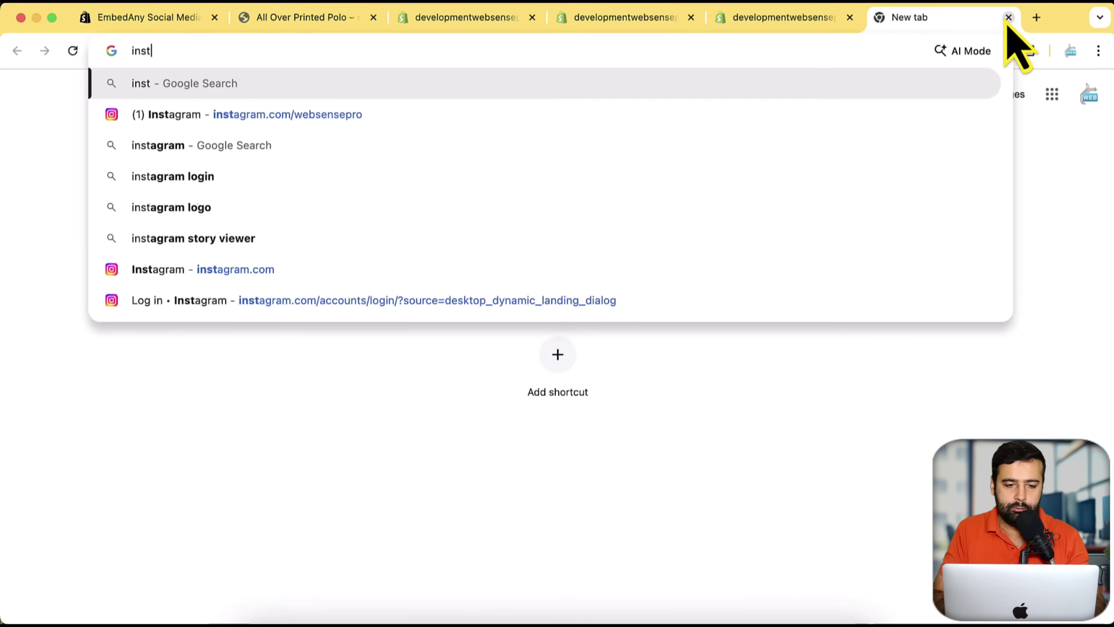
pyautogui.press('Down')
pyautogui.press('Return')
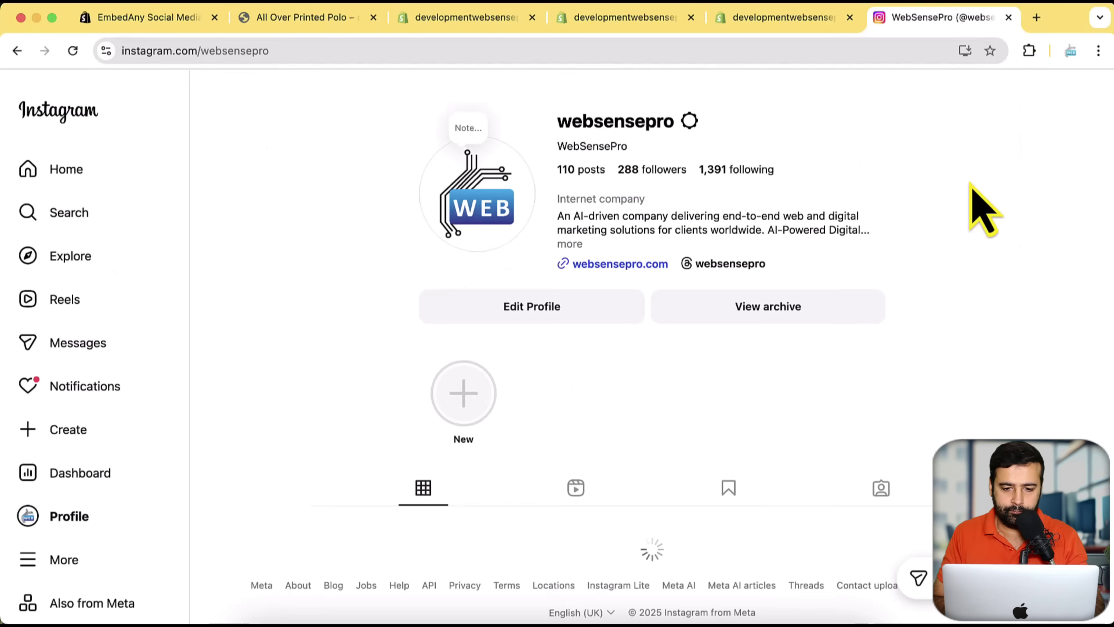
# Open the "Veo 3.1 FREE" reel from the profile's posts and copy its web address.
pyautogui.scroll(-6, 1006, 174)
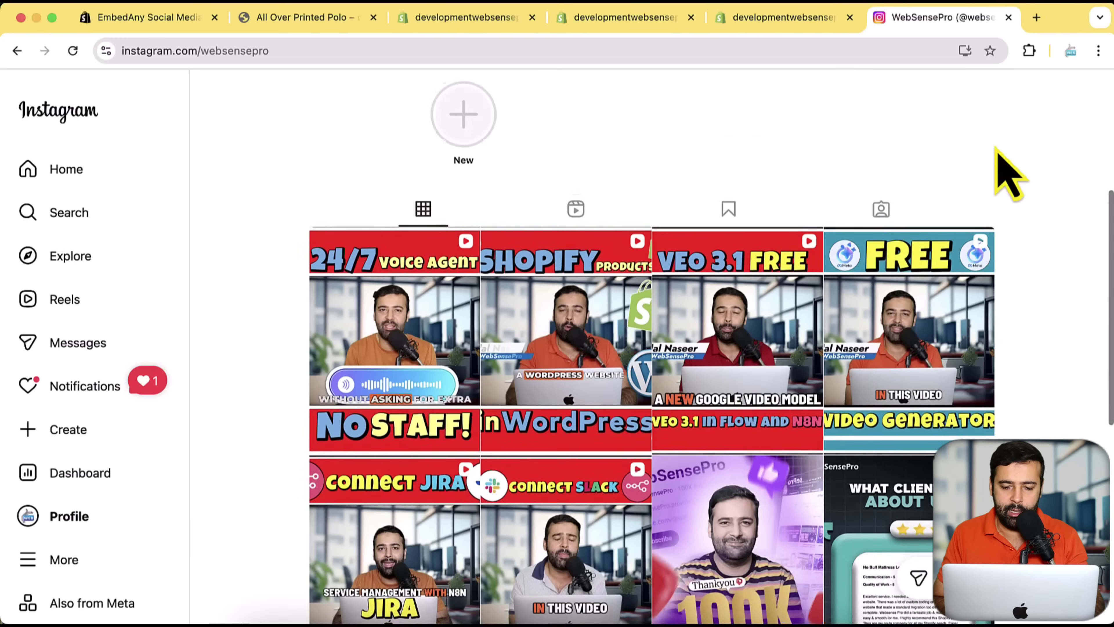
pyautogui.scroll(-2, 1007, 175)
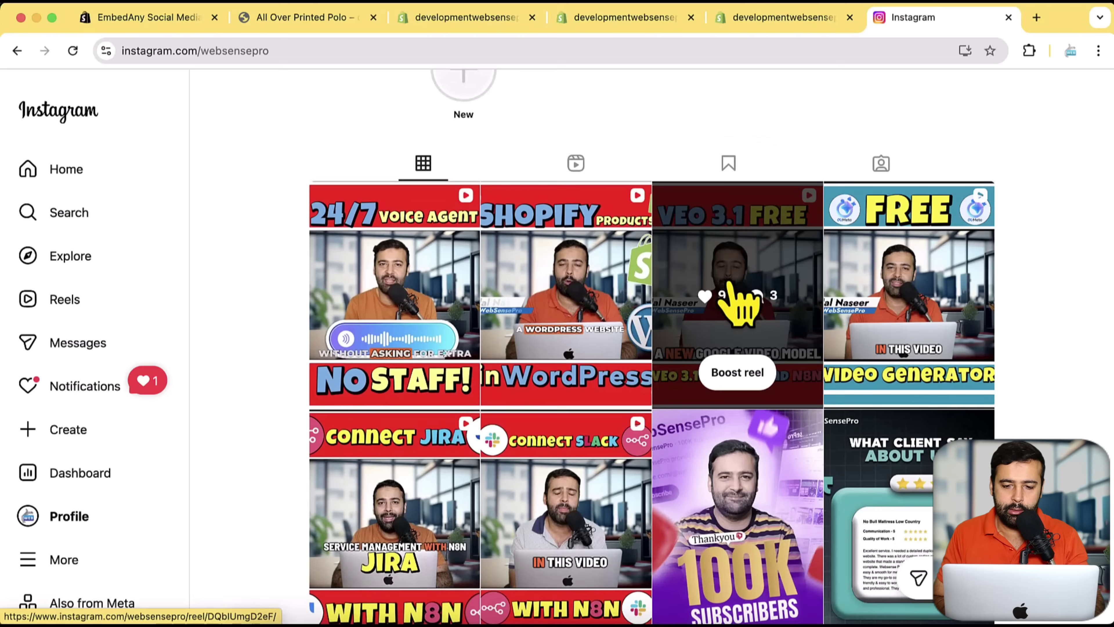
pyautogui.click(736, 298)
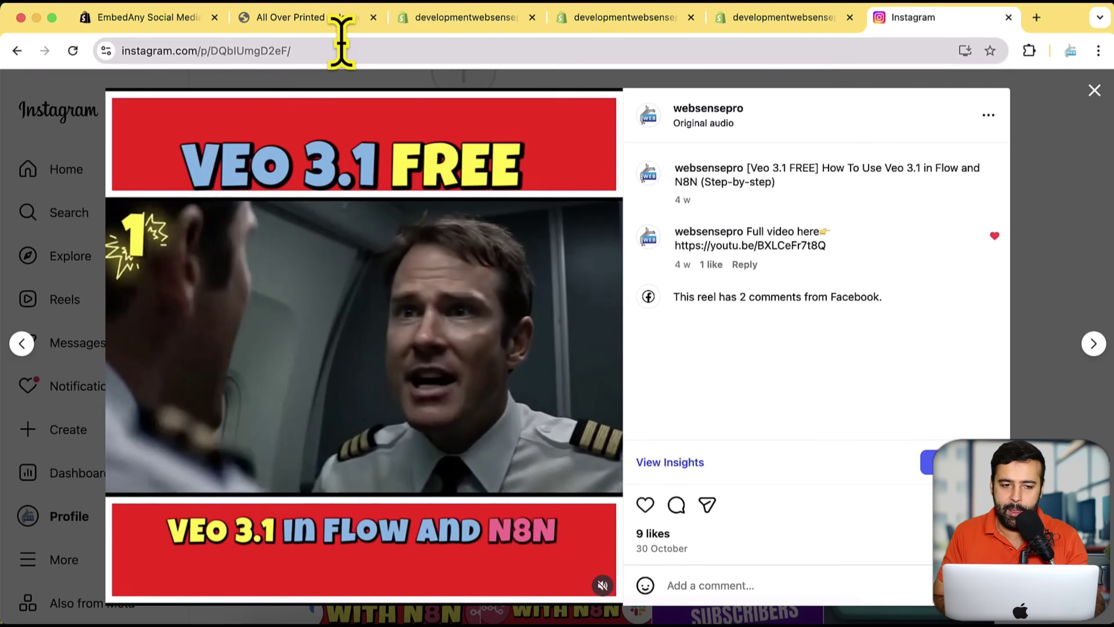
pyautogui.click(341, 48)
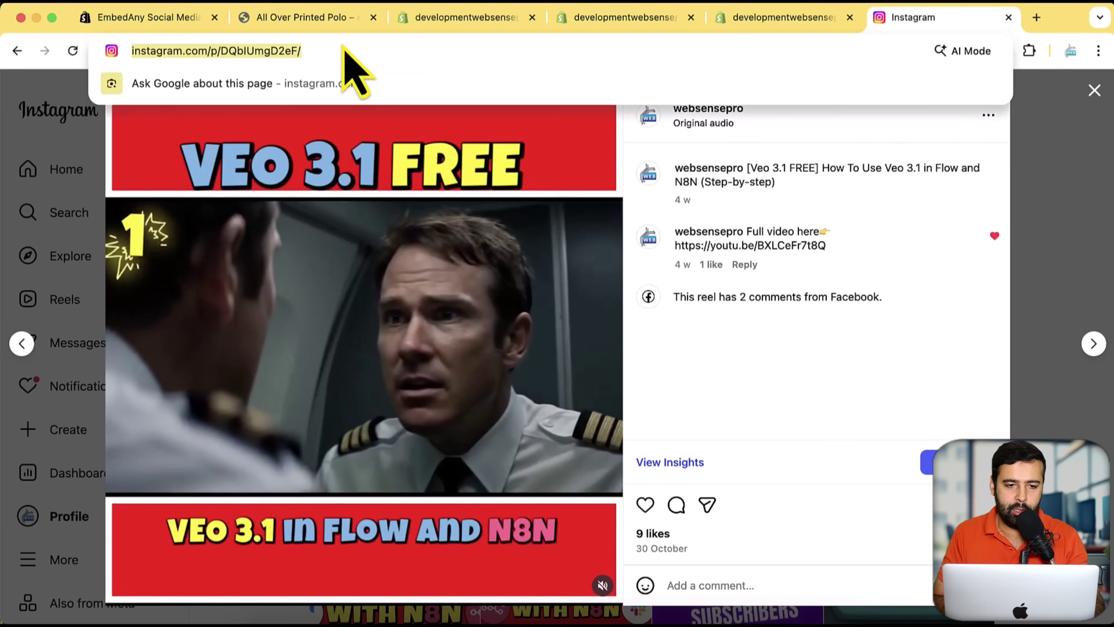
pyautogui.rightClick(282, 50)
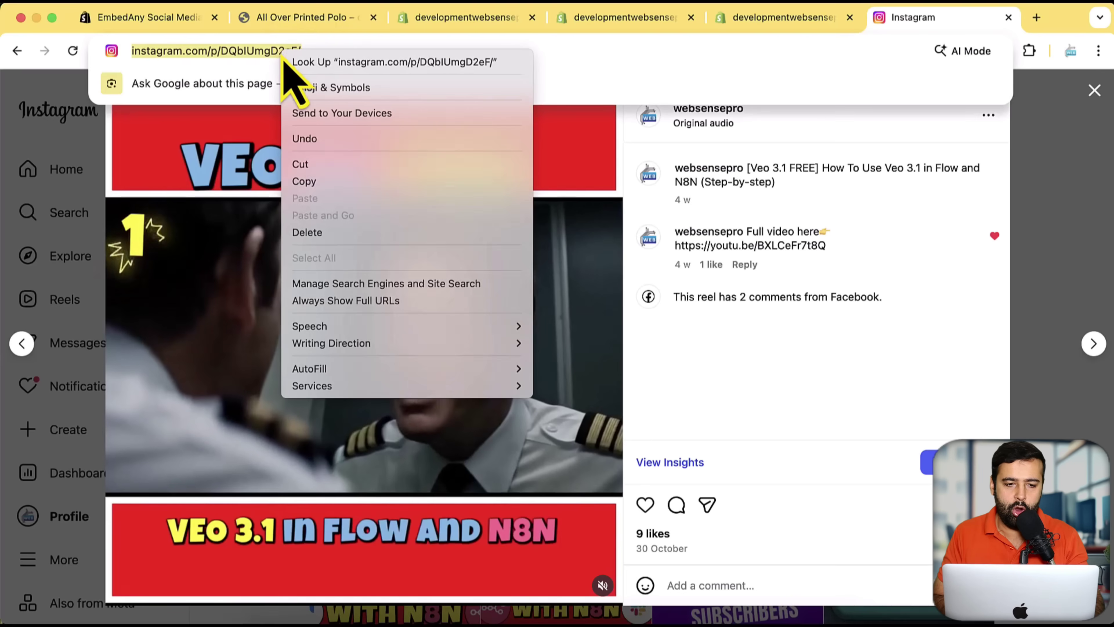
pyautogui.click(349, 182)
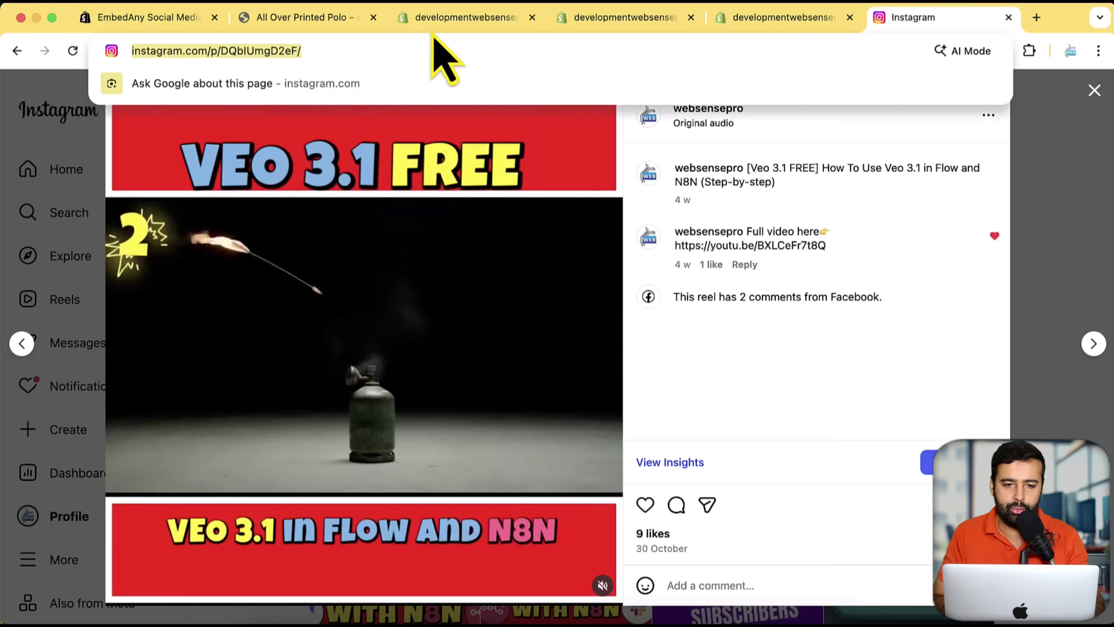
# Paste the copied Instagram reel link at the end of the All Over Printed Polo's description in the Shopify admin and select it.
pyautogui.click(447, 25)
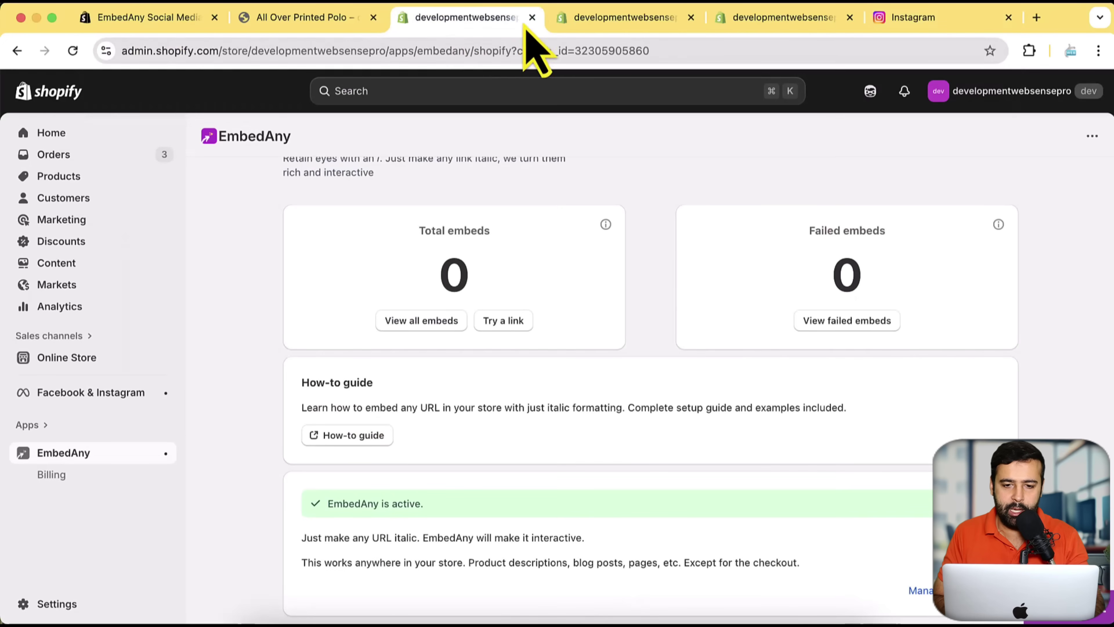
pyautogui.click(604, 25)
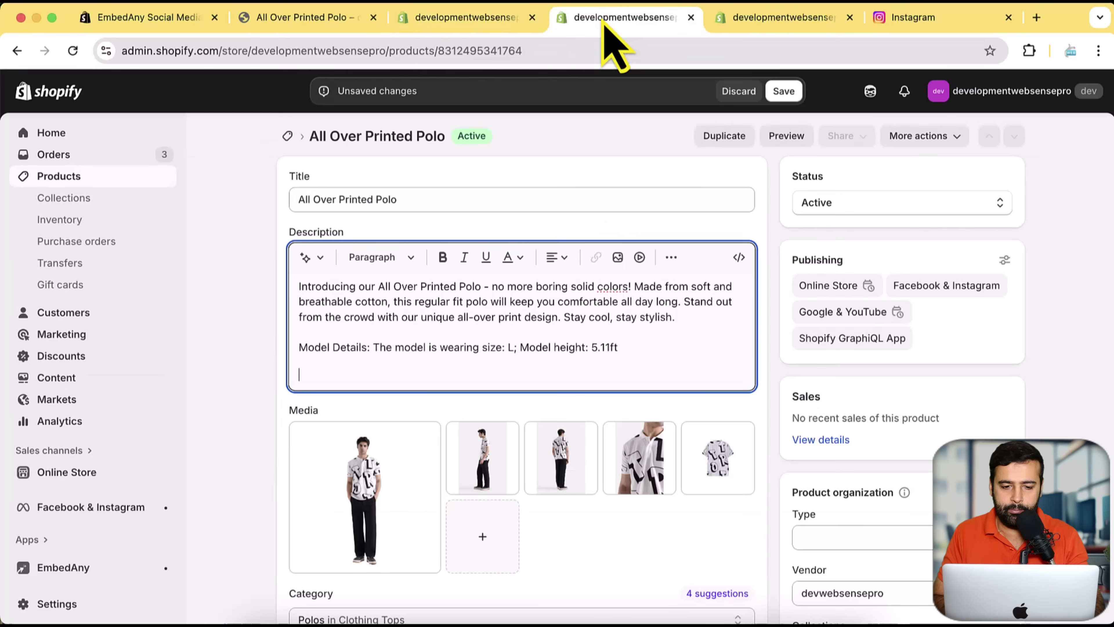
pyautogui.write('https://www.instagram.com/p/DQbIUmgD2eF/')
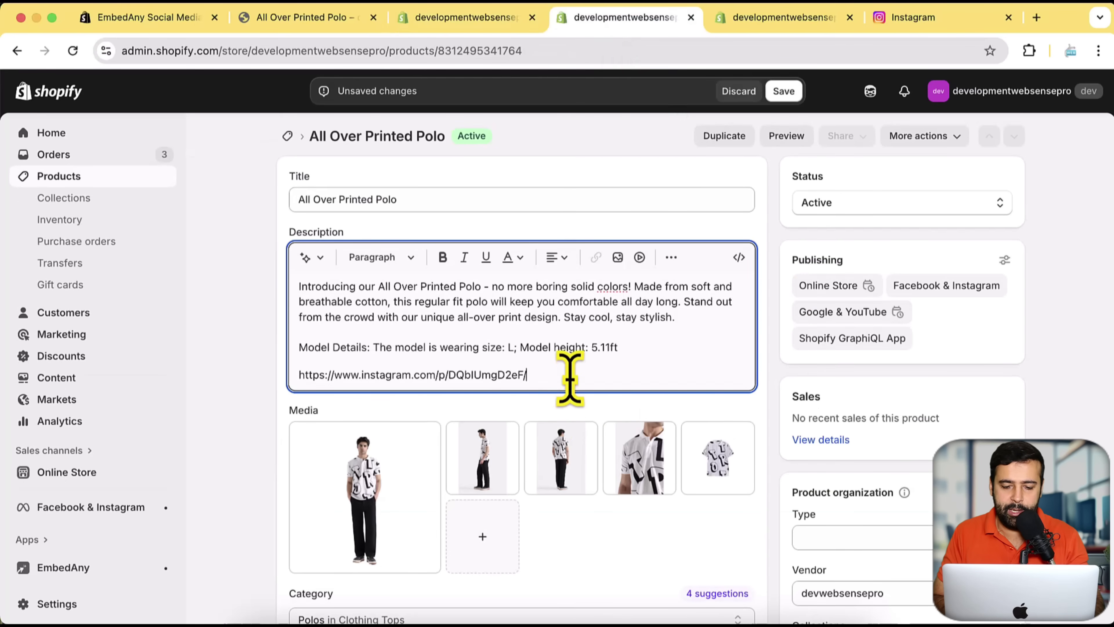
pyautogui.tripleClick(569, 378)
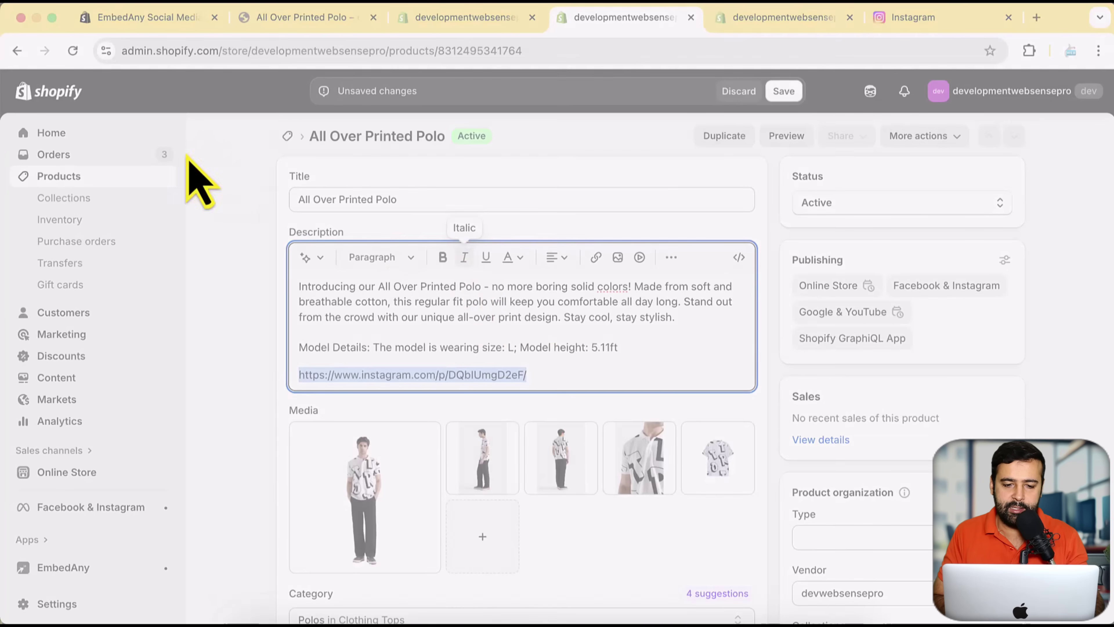
pyautogui.moveTo(184, 152); pyautogui.dragTo(805, 459)
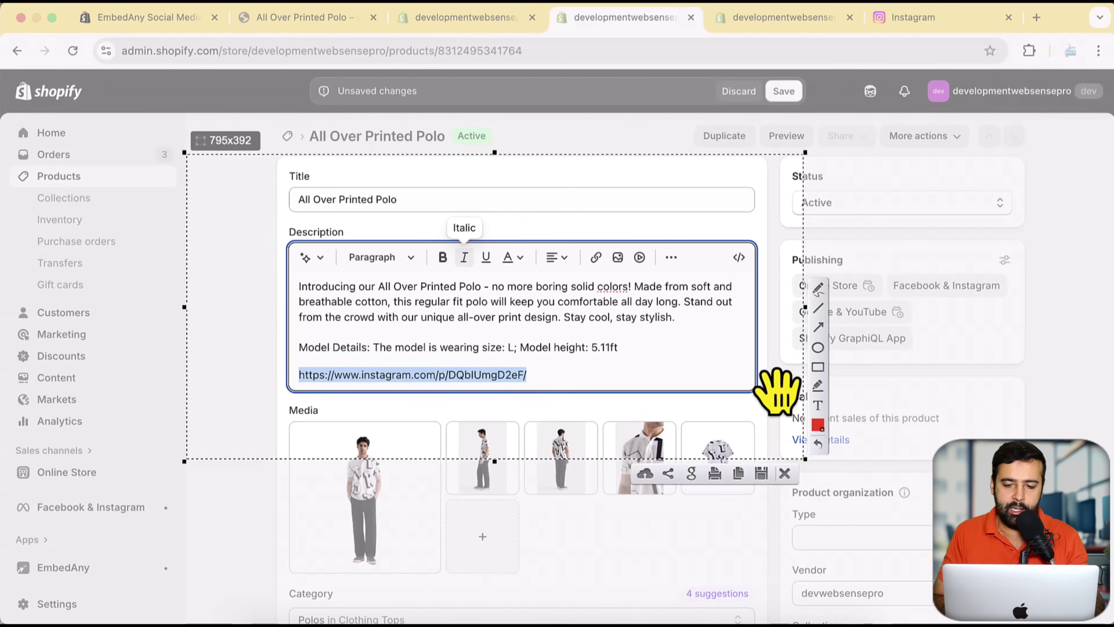
pyautogui.moveTo(542, 376); pyautogui.dragTo(536, 384)
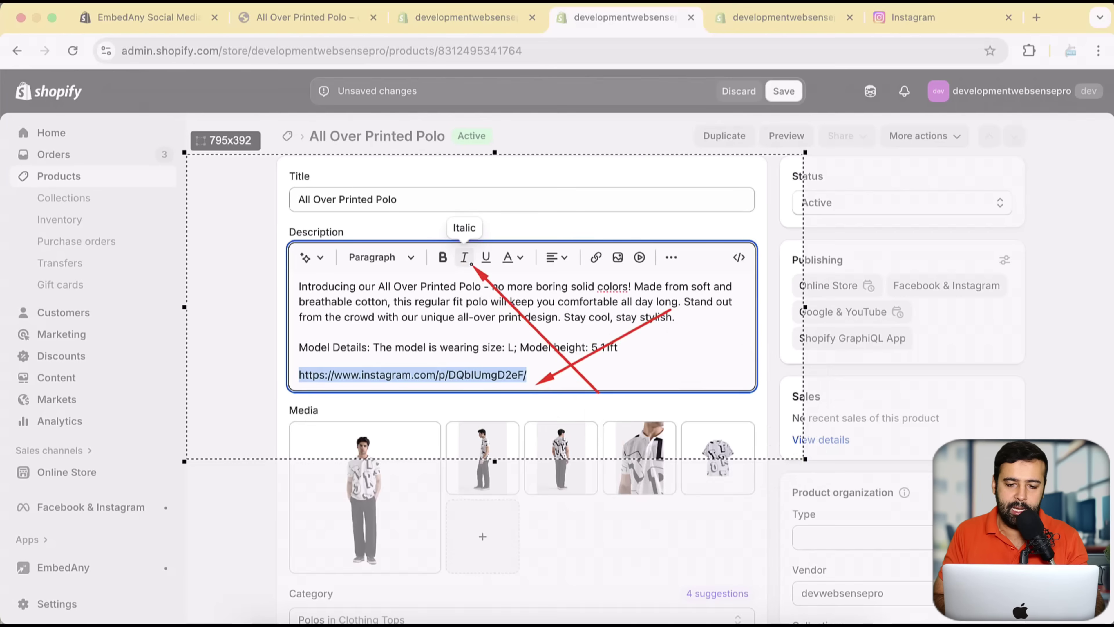
pyautogui.moveTo(473, 264); pyautogui.dragTo(474, 266)
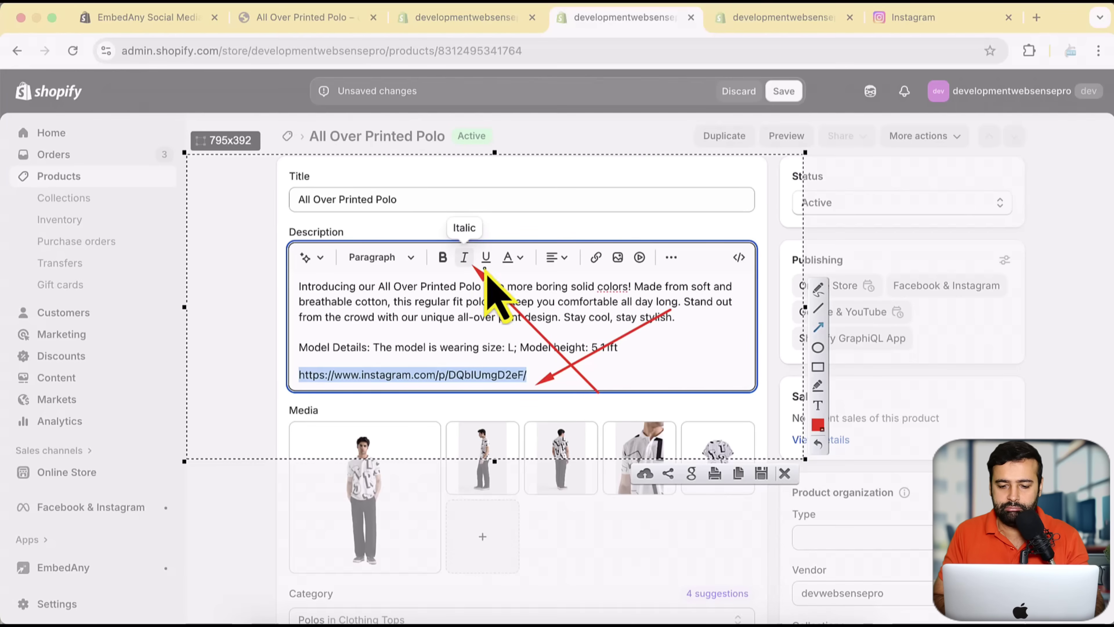
pyautogui.click(785, 476)
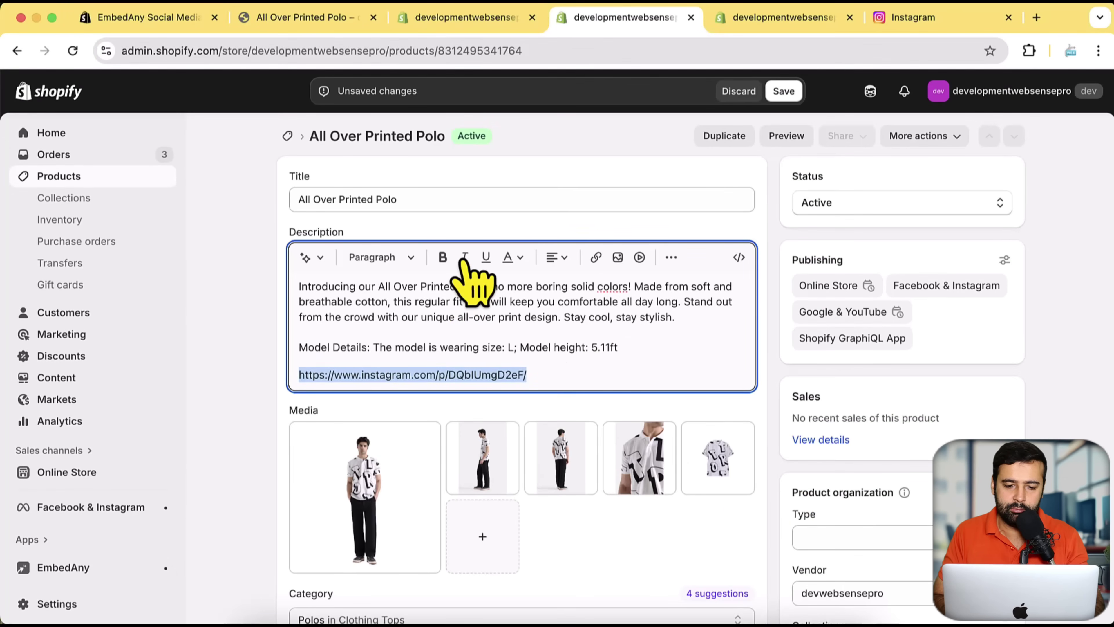
# Italicize the selected Instagram link in the All Over Printed Polo's description and save the product.
pyautogui.click(789, 92)
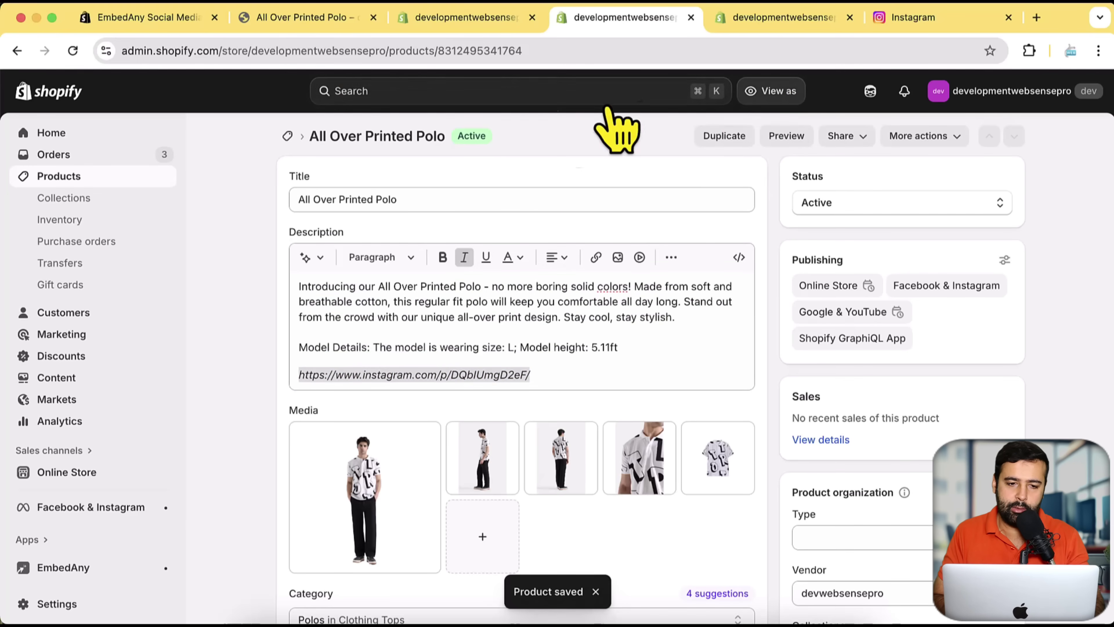
# Return to the All Over Printed Polo's storefront page and examine the embedded Instagram reel below the product description.
pyautogui.click(332, 20)
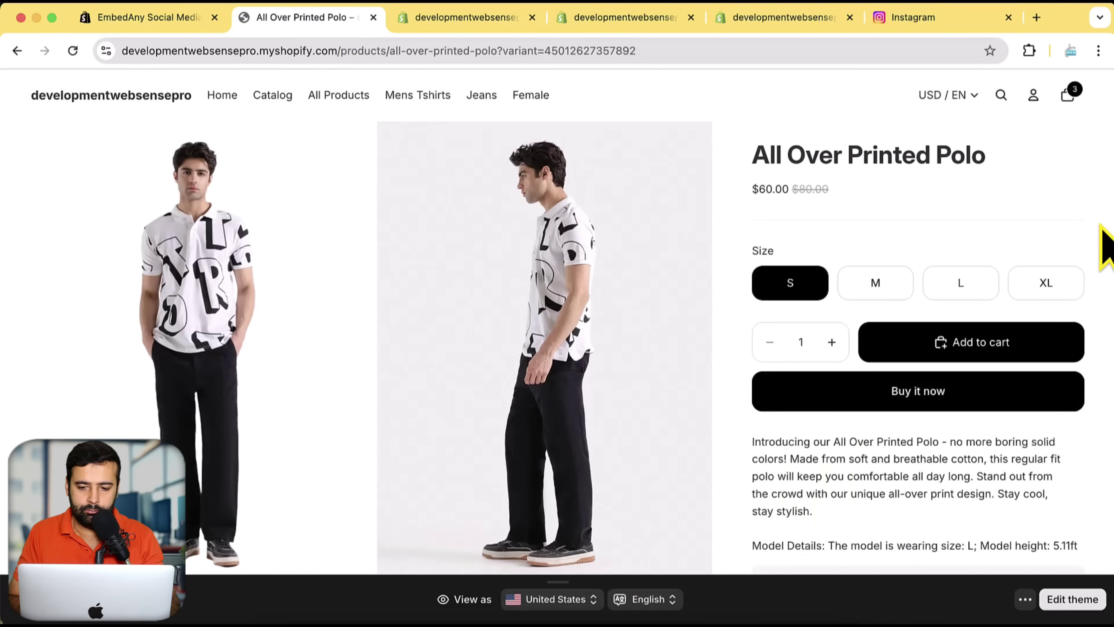
pyautogui.scroll(-10, 1108, 248)
pyautogui.scroll(-5, 1108, 248)
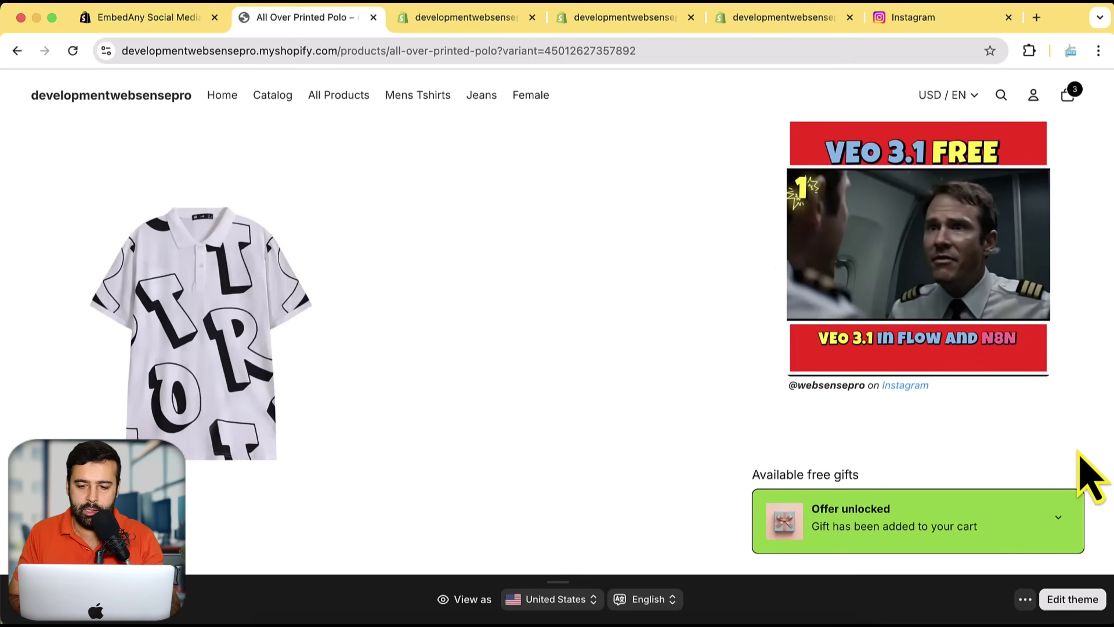
pyautogui.scroll(4, 1088, 473)
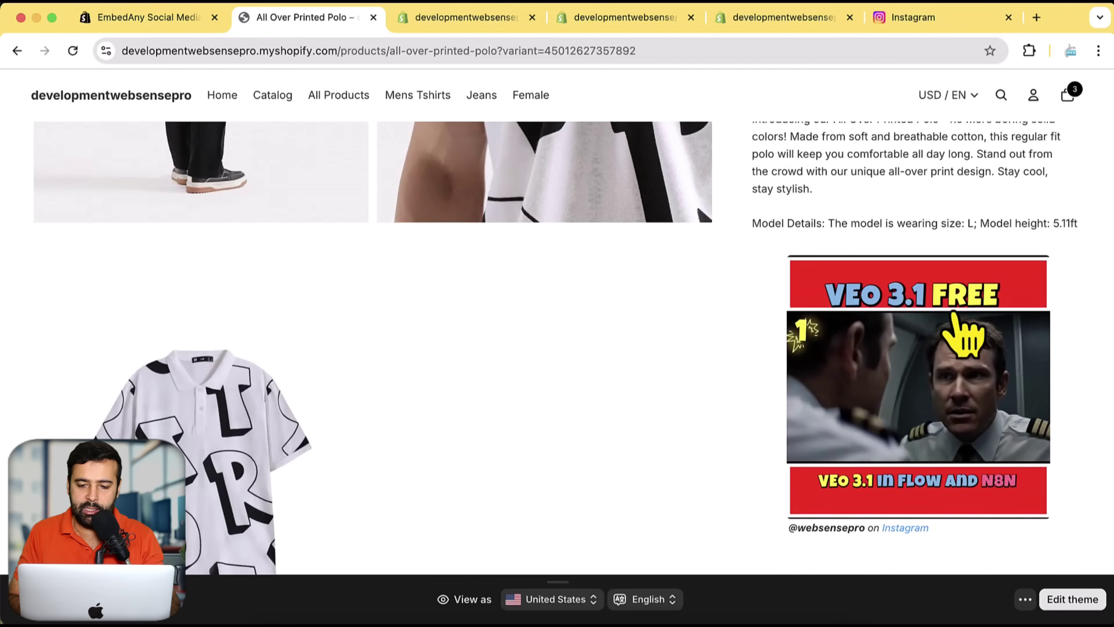
pyautogui.scroll(-3, 1084, 386)
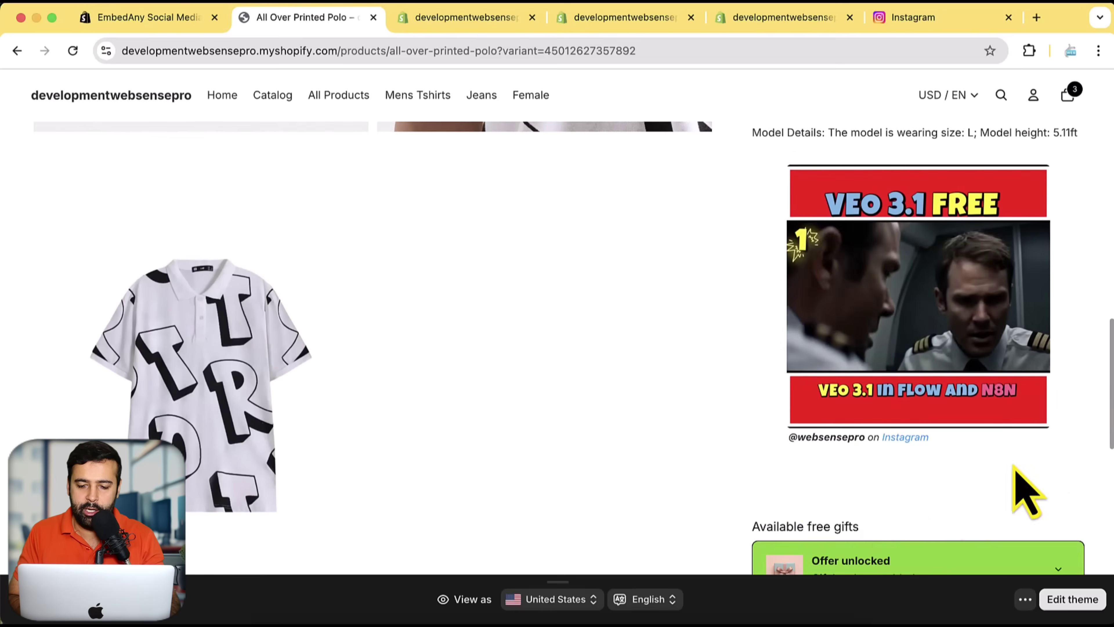
pyautogui.moveTo(789, 438); pyautogui.dragTo(940, 460)
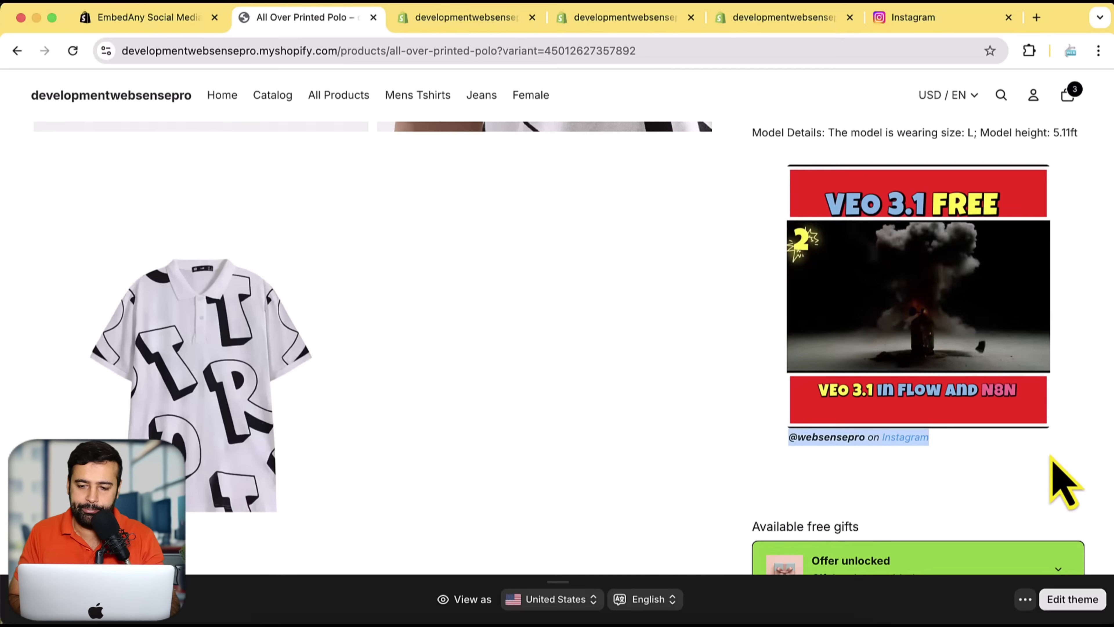
pyautogui.scroll(10, 1064, 441)
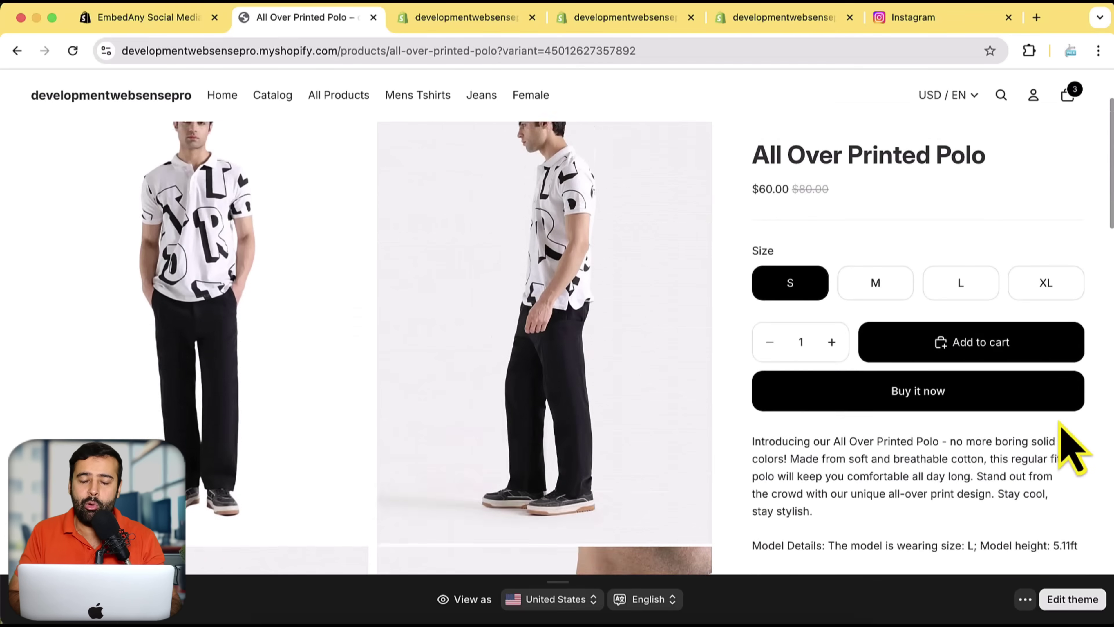
pyautogui.scroll(2, 1062, 425)
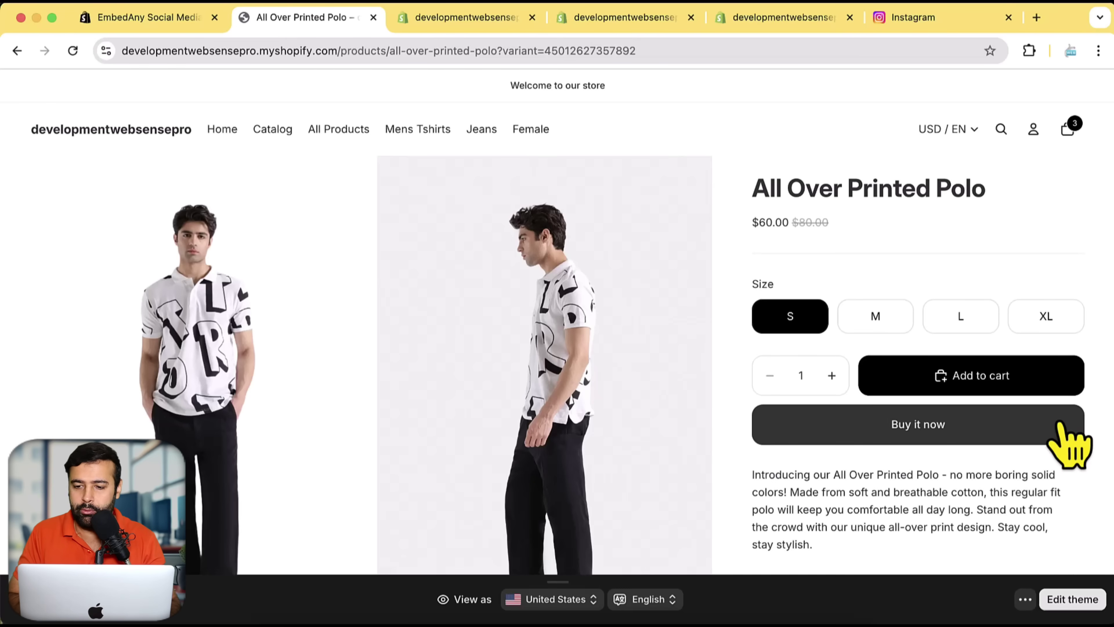
pyautogui.scroll(-10, 1089, 293)
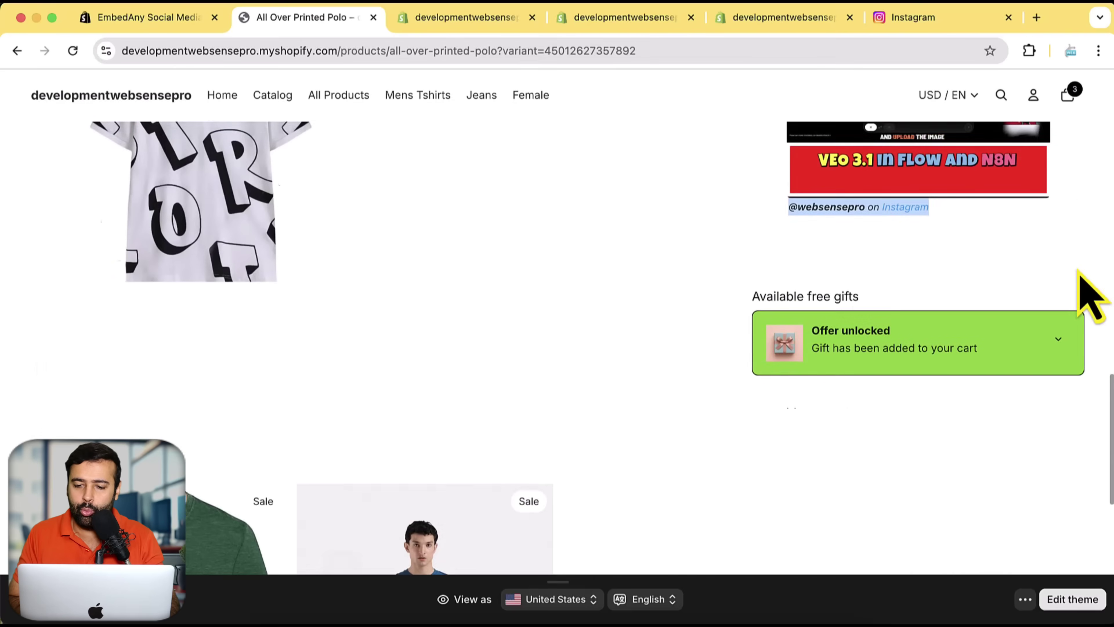
pyautogui.scroll(10, 1089, 294)
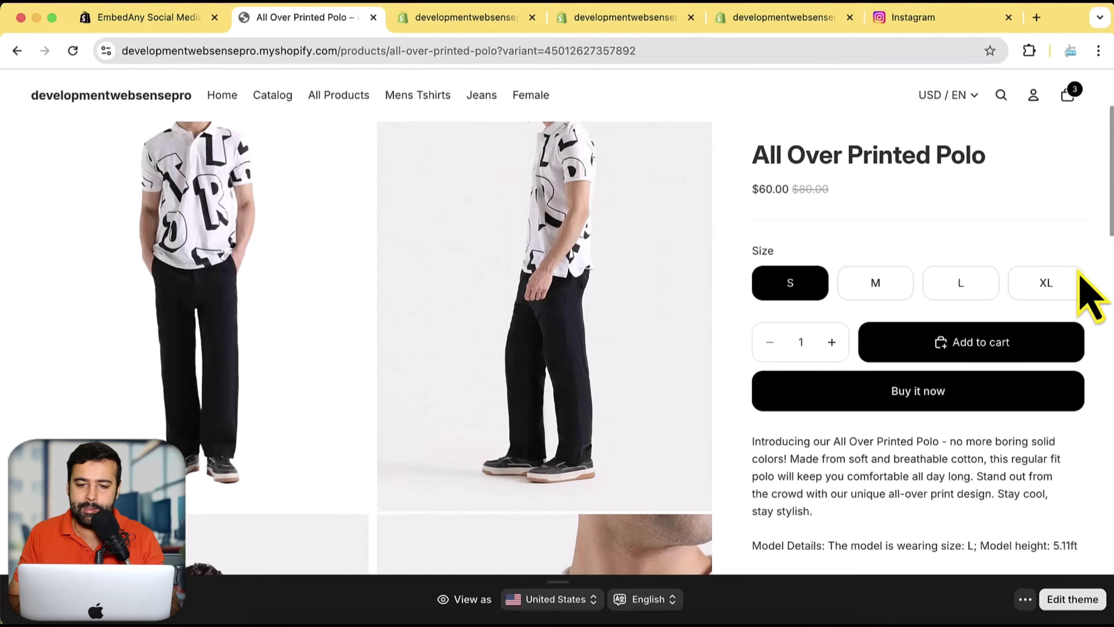
pyautogui.scroll(2, 1089, 294)
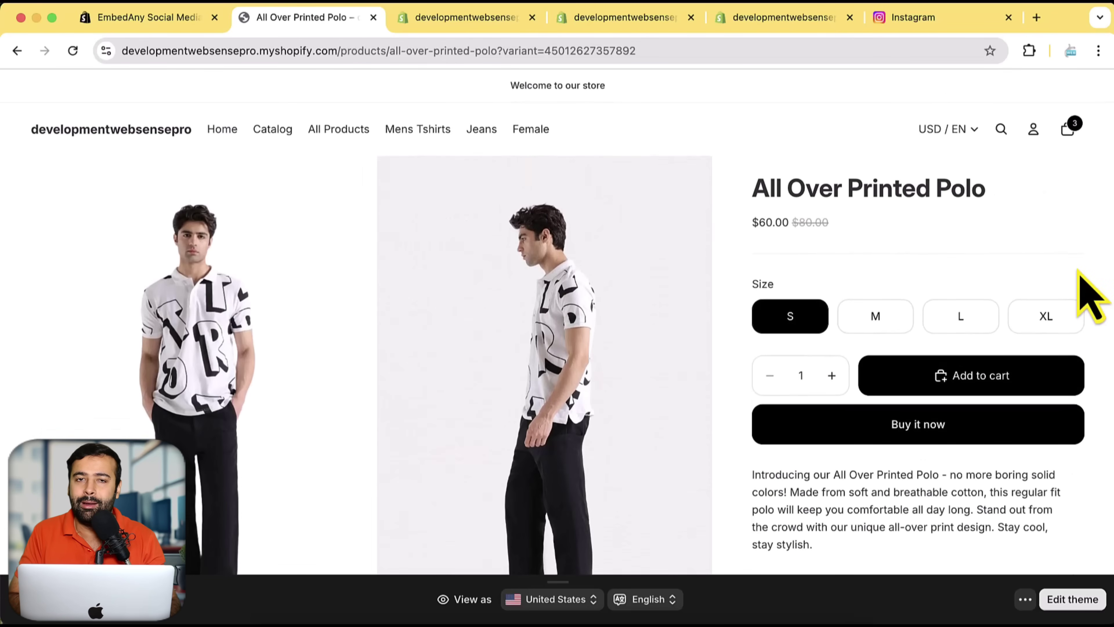
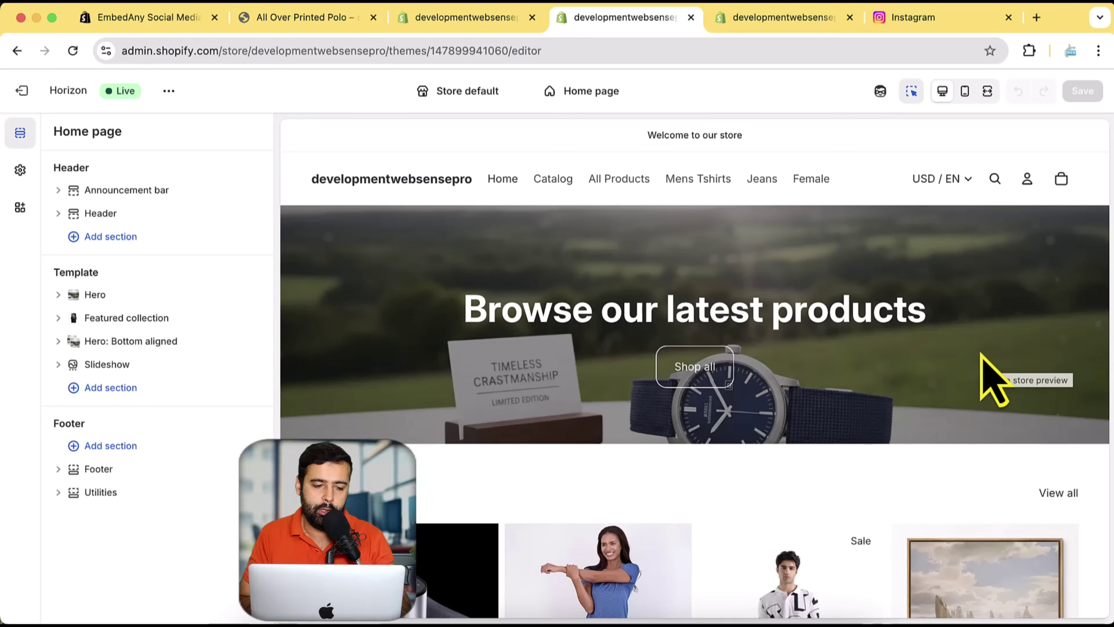
# Add a Text block at the end of the footer's Group in the Horizon theme.
pyautogui.click(61, 470)
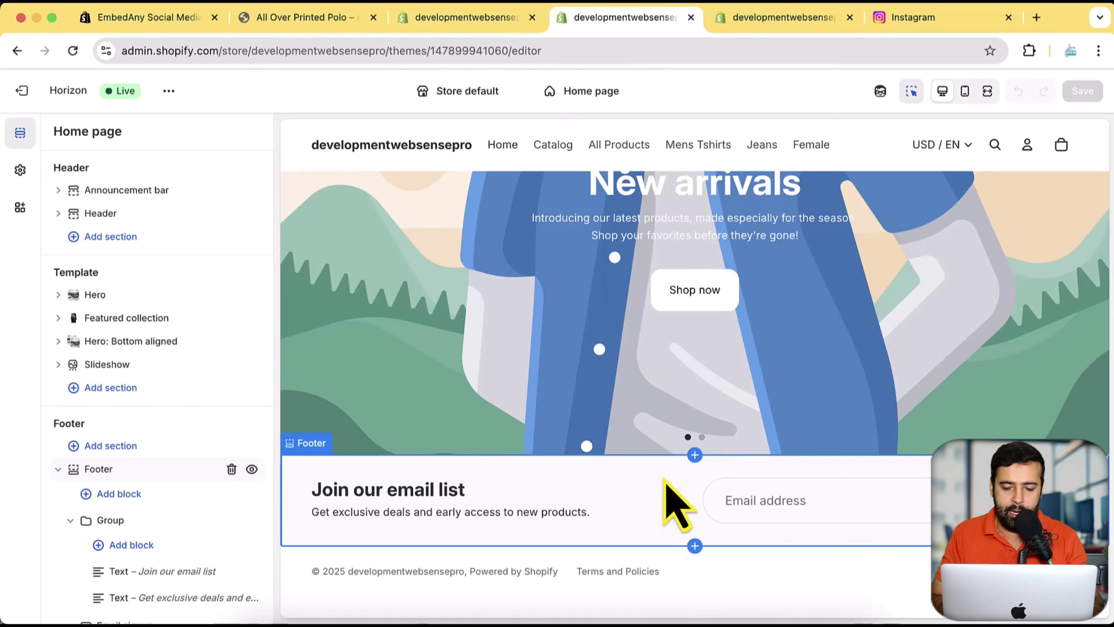
pyautogui.scroll(-2, 228, 535)
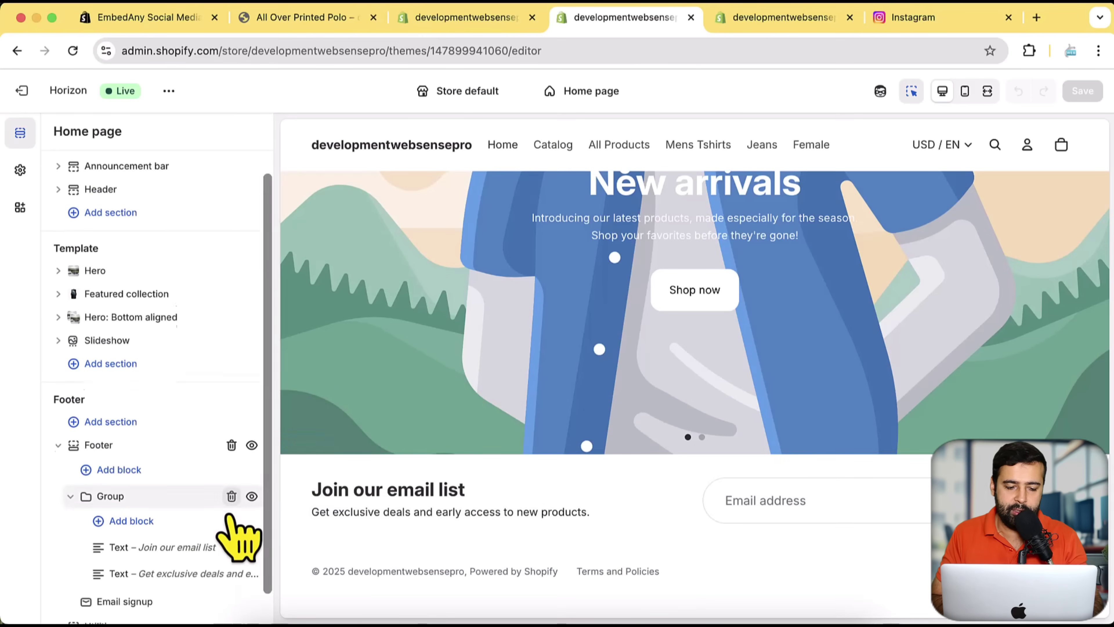
pyautogui.moveTo(173, 567)
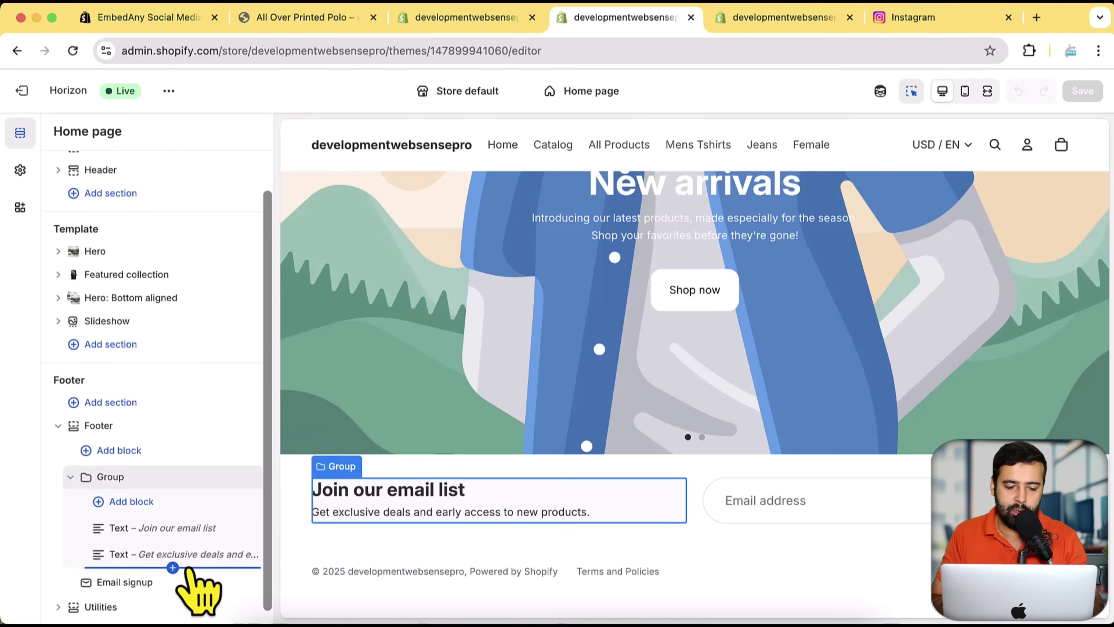
pyautogui.click(173, 567)
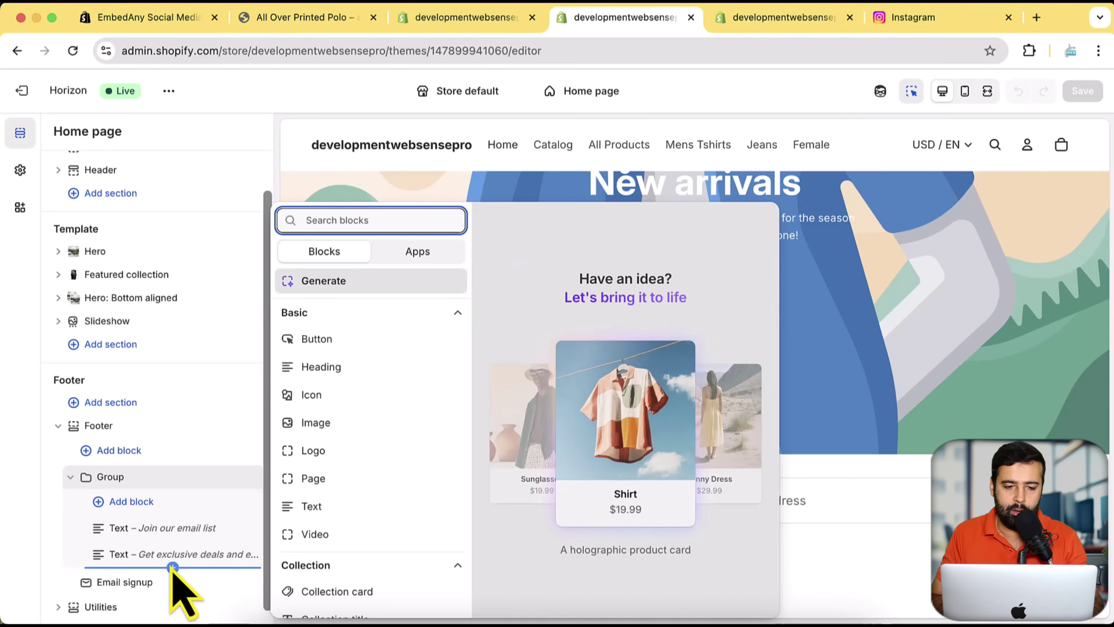
pyautogui.write('te')
pyautogui.press('BackSpace')
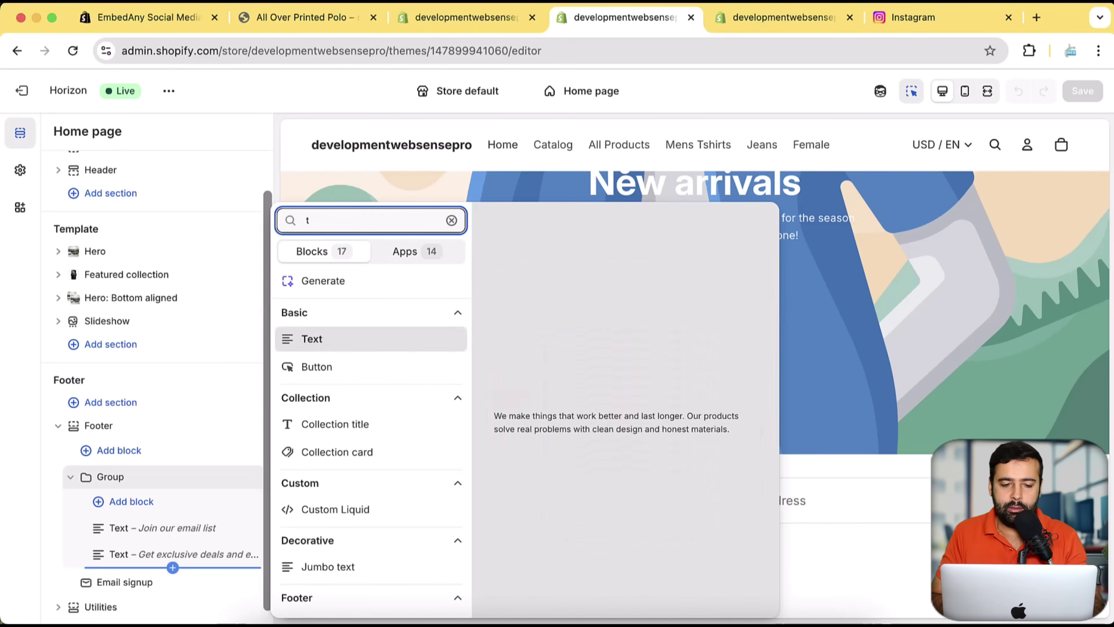
pyautogui.click(357, 340)
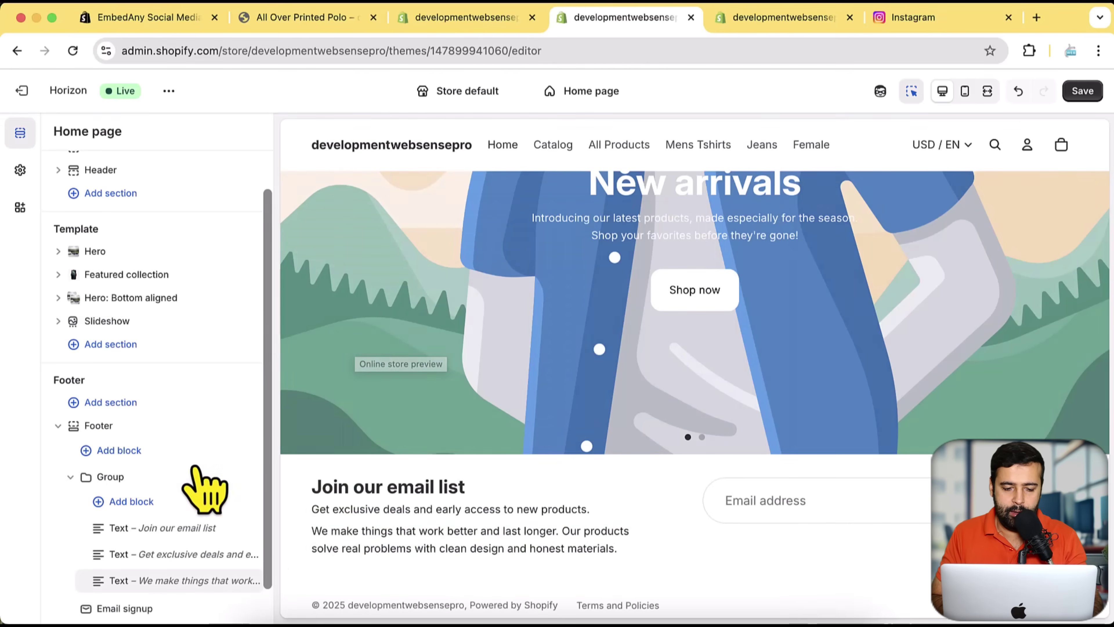
pyautogui.click(187, 581)
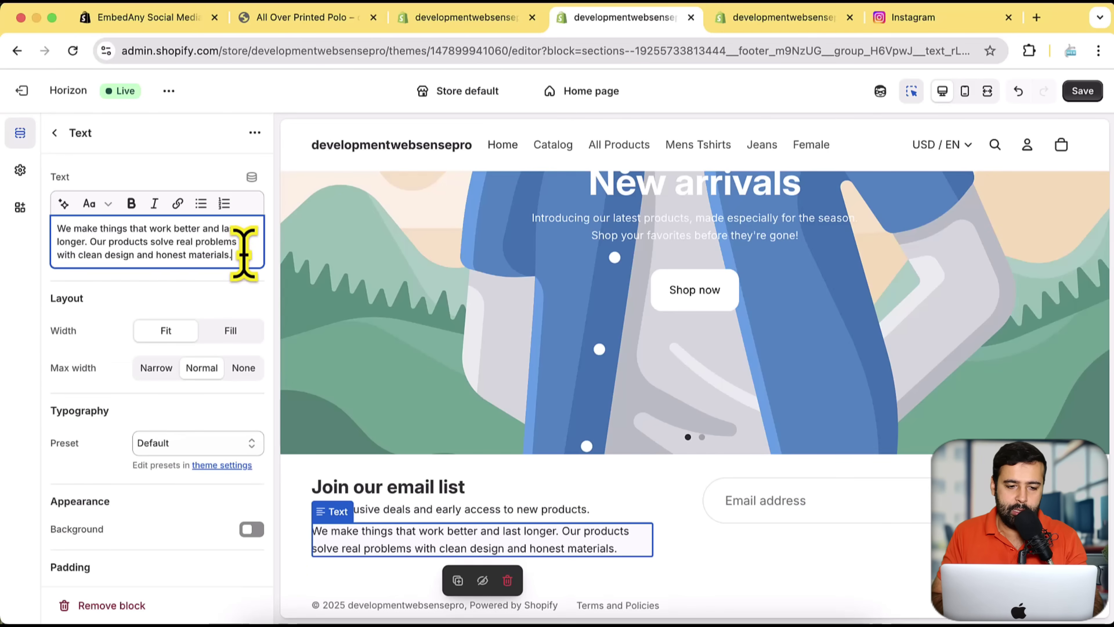
pyautogui.press('Return')
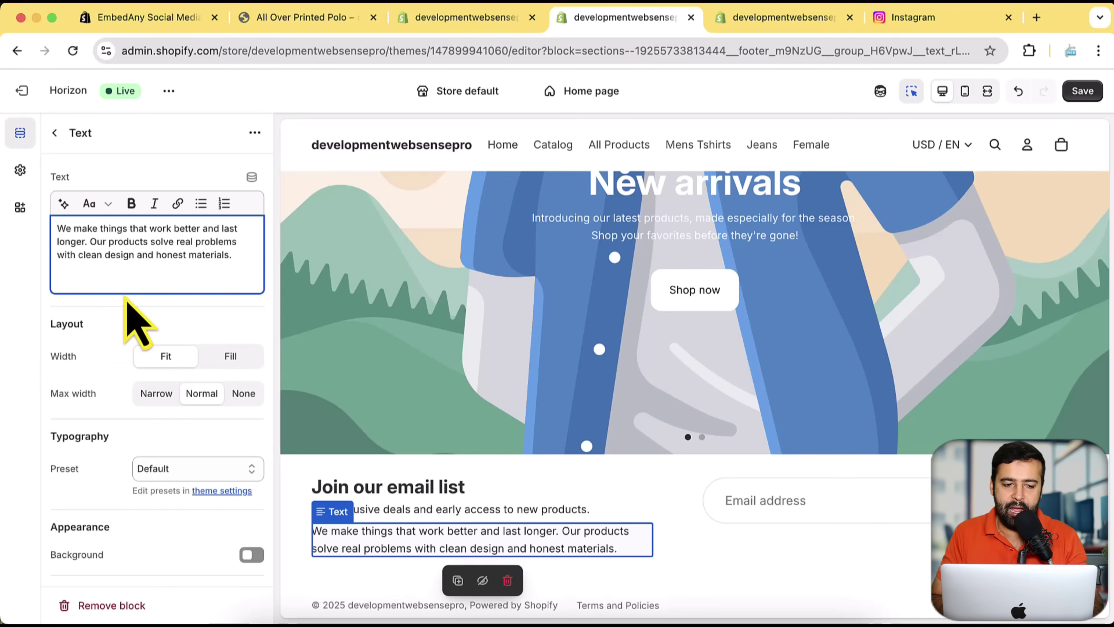
pyautogui.write('https://www.instagram.com/p/DQblUmgD2eF/')
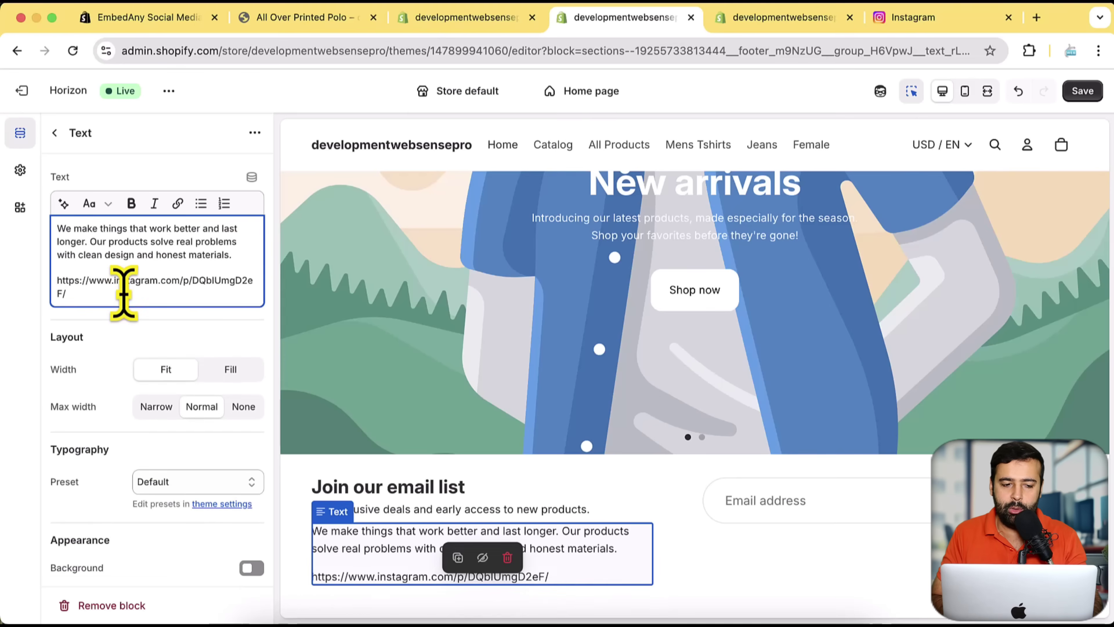
pyautogui.hotkey('shift', 'Up')
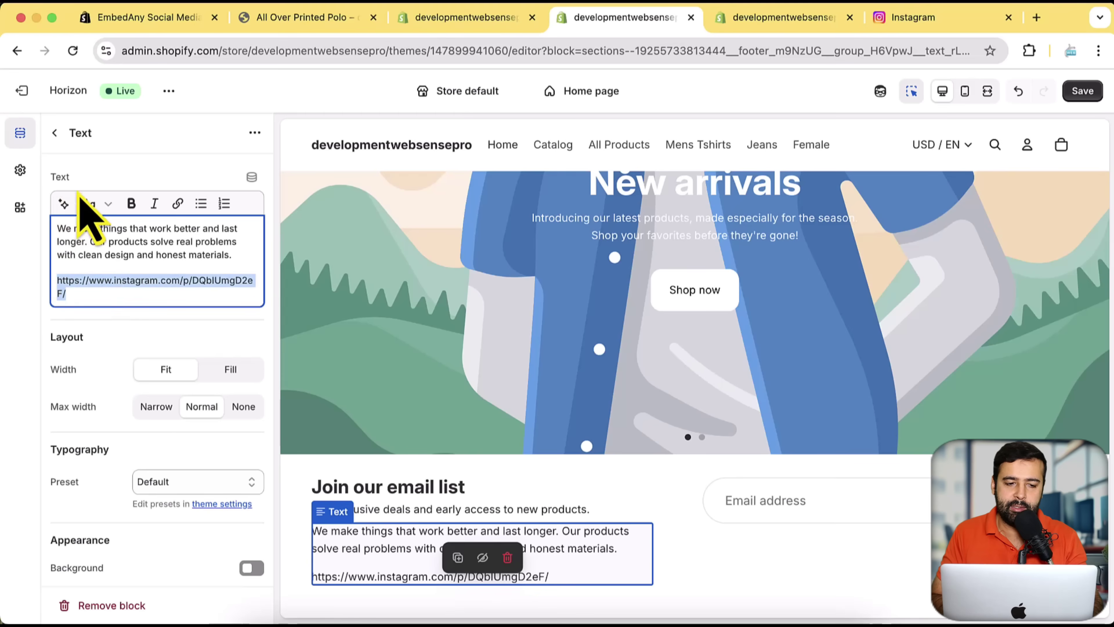
pyautogui.click(155, 204)
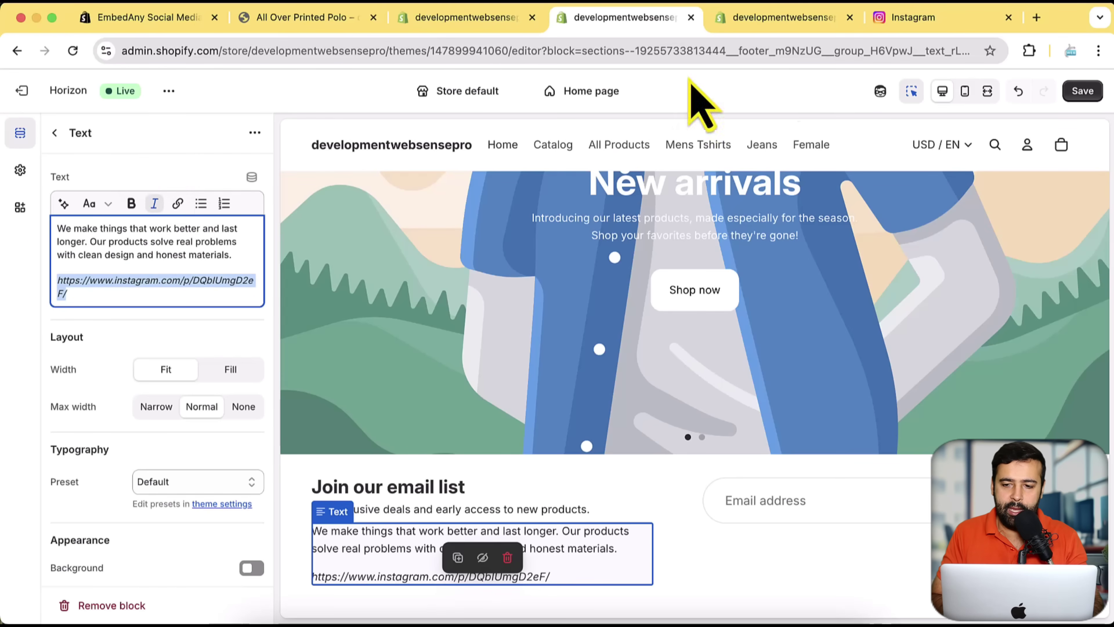
pyautogui.click(1070, 90)
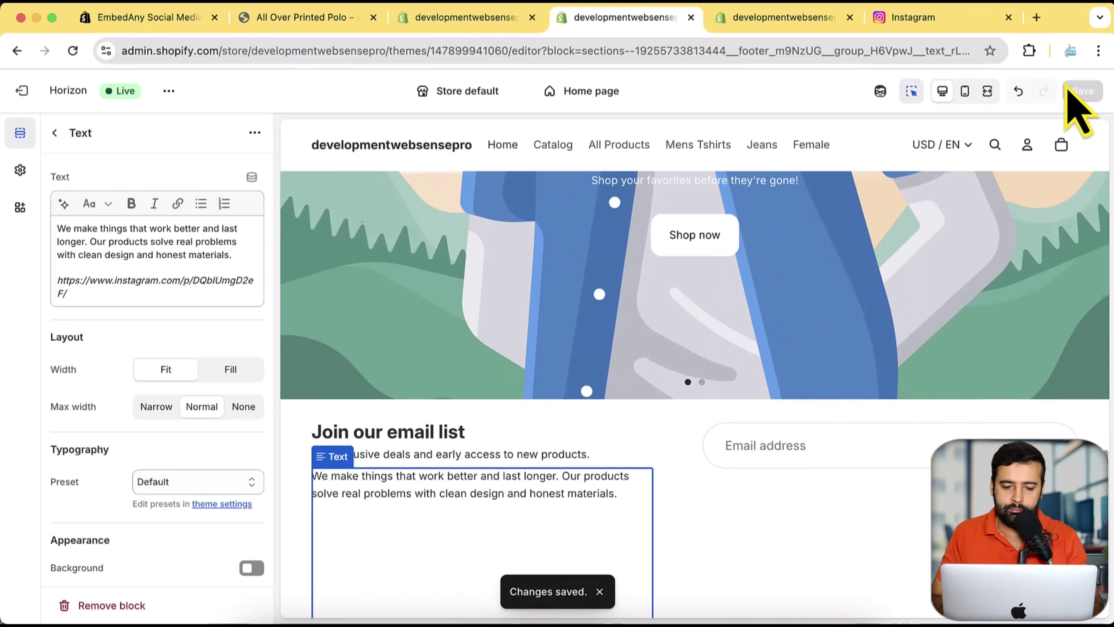
# Check the embedded reel in the footer preview and switch the theme editor to the Default product template.
pyautogui.scroll(-5, 958, 323)
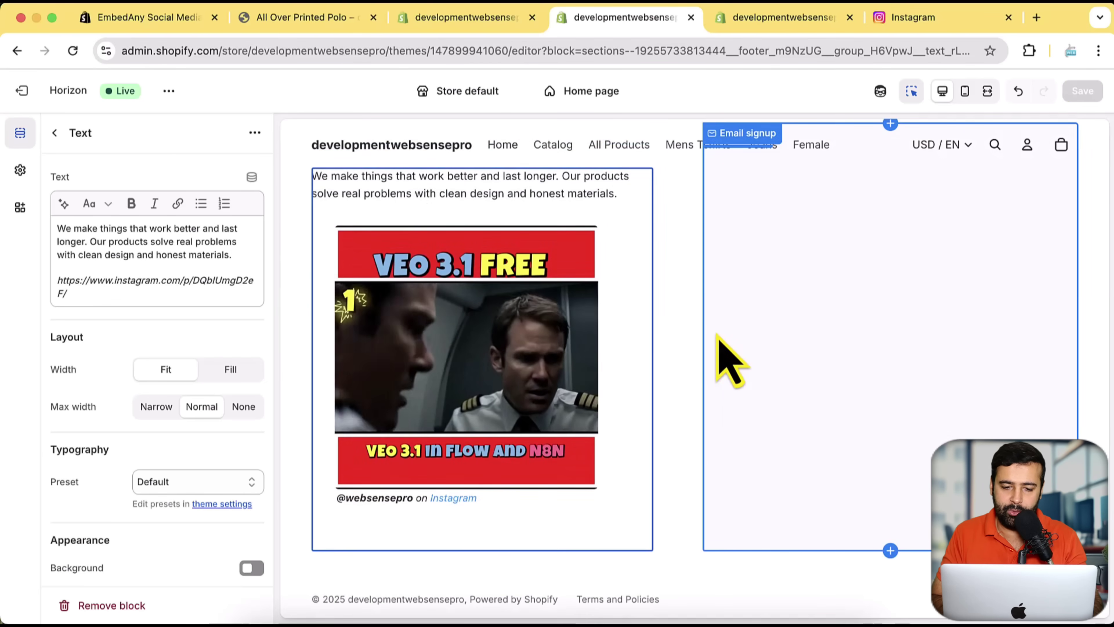
pyautogui.scroll(3, 717, 335)
pyautogui.scroll(15, 716, 335)
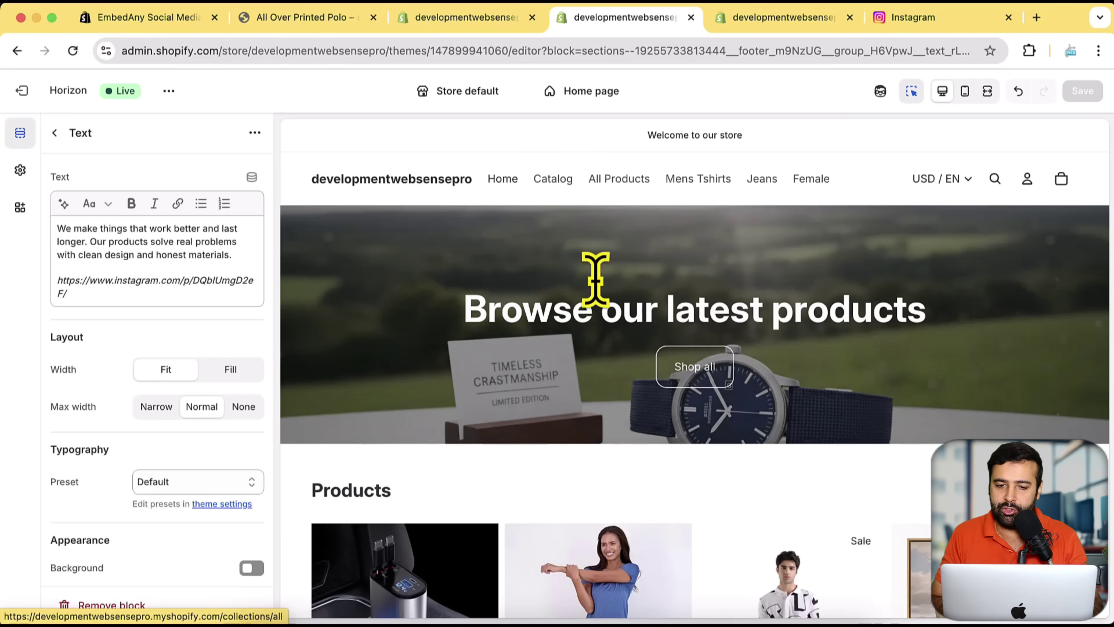
pyautogui.click(607, 89)
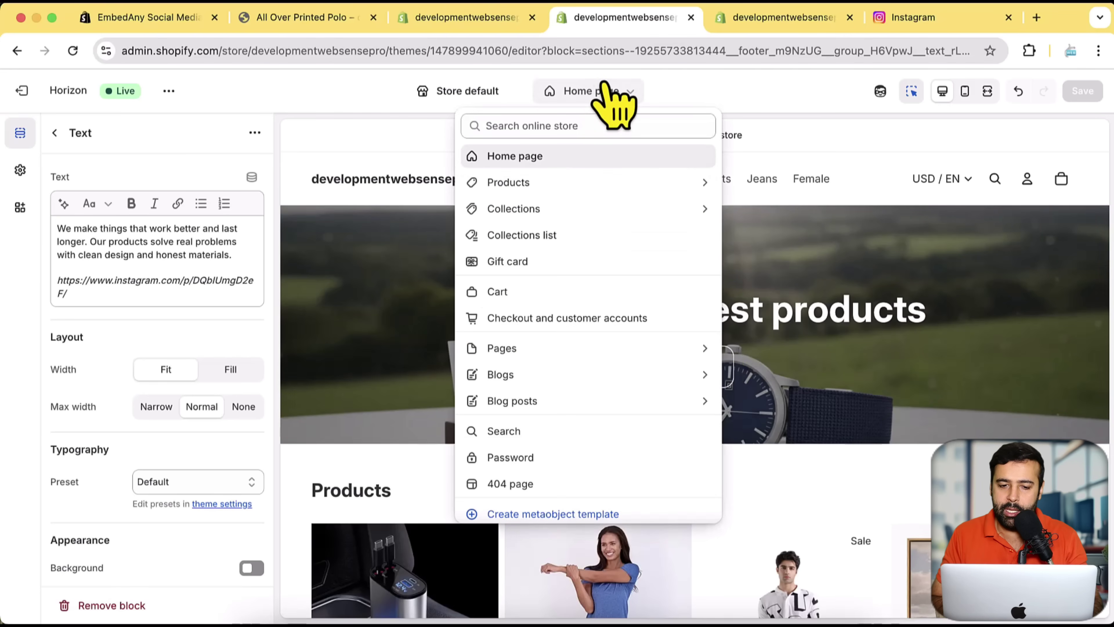
pyautogui.click(591, 184)
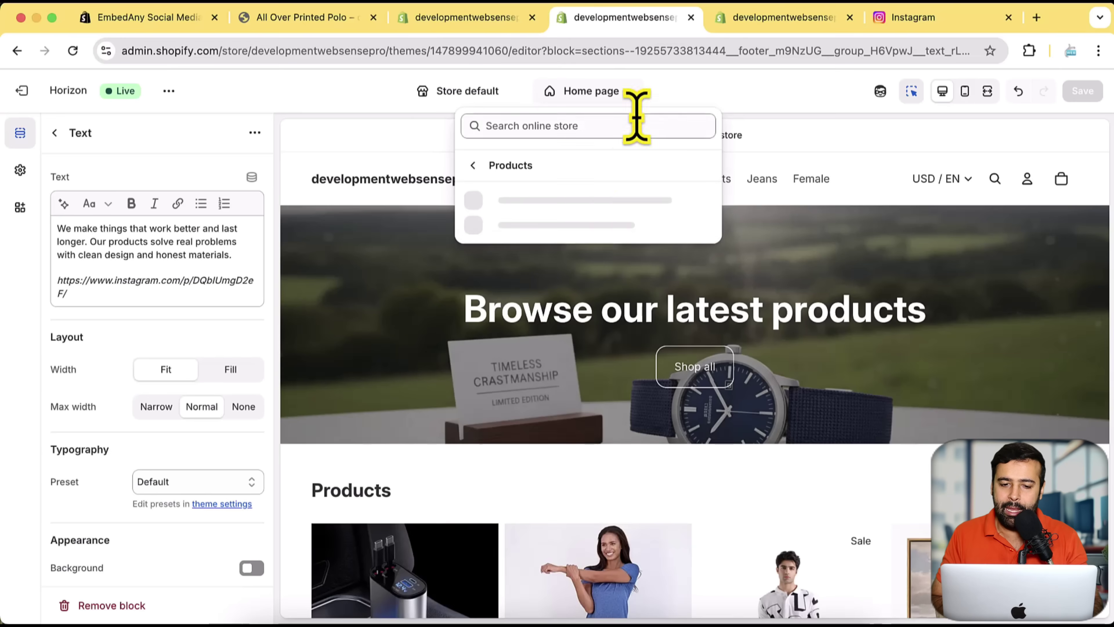
pyautogui.click(608, 215)
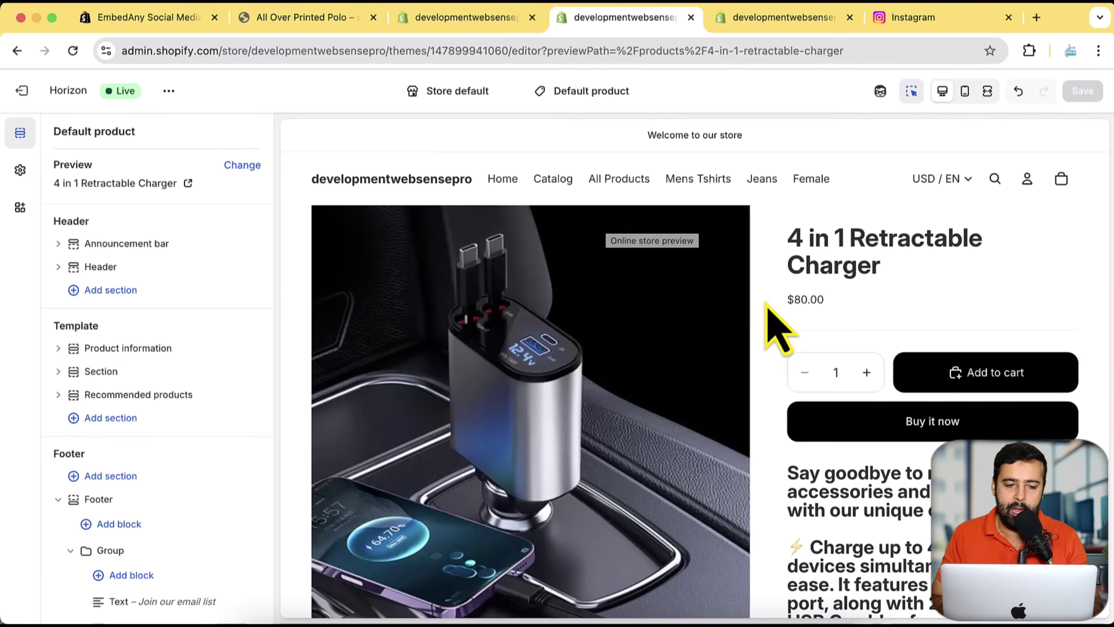
# Add a Multicolumn section to the Default product template and place it directly above Recommended products.
pyautogui.scroll(-15, 874, 380)
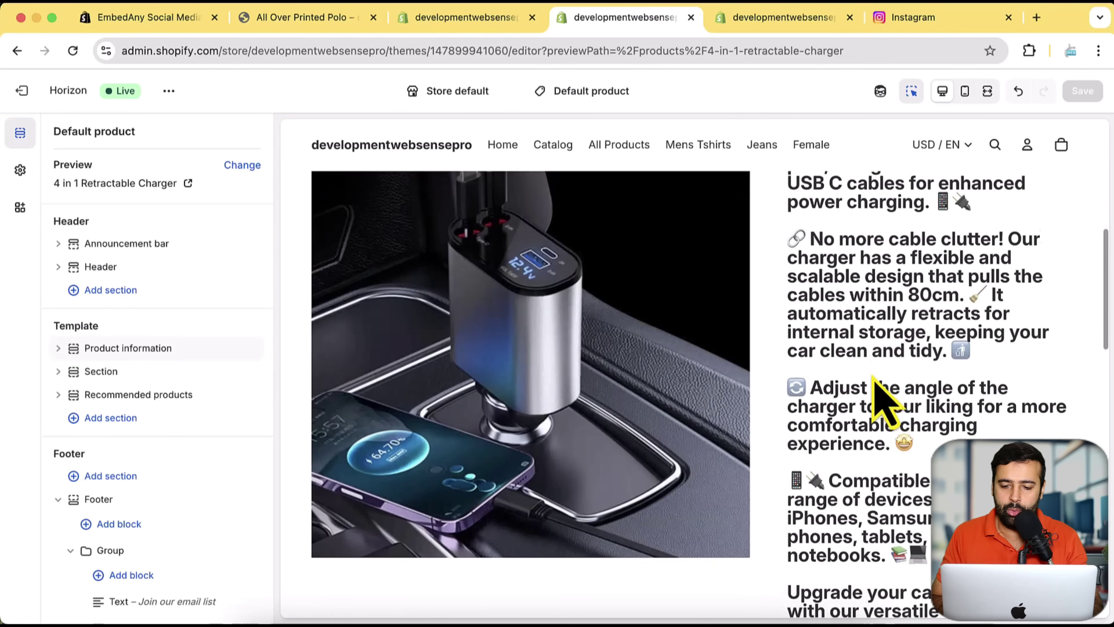
pyautogui.scroll(-5, 883, 398)
pyautogui.scroll(9, 882, 398)
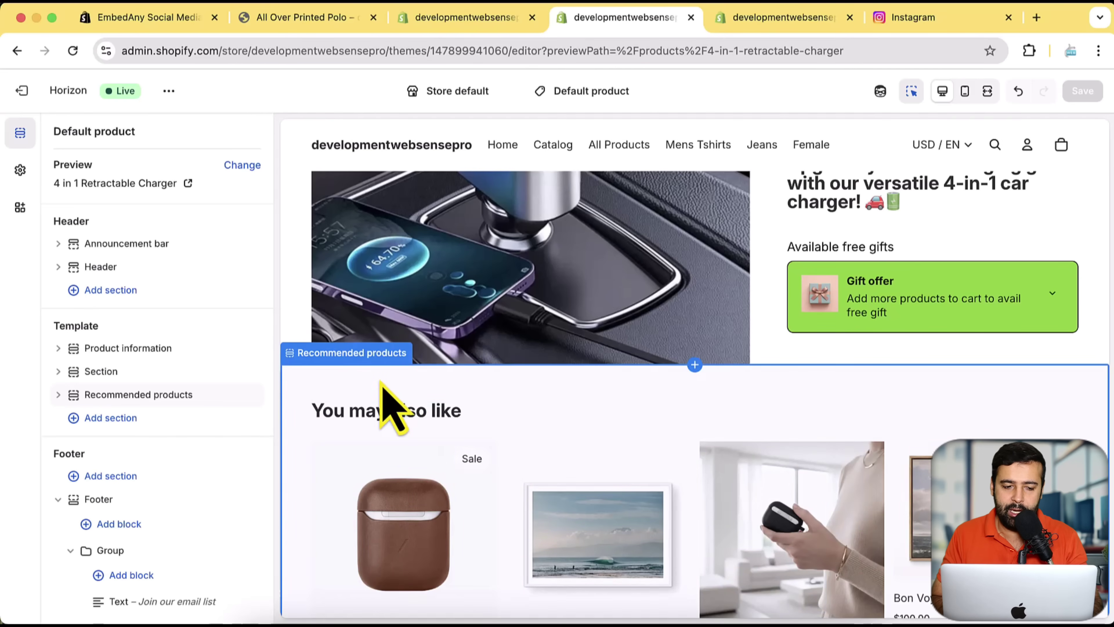
pyautogui.click(110, 419)
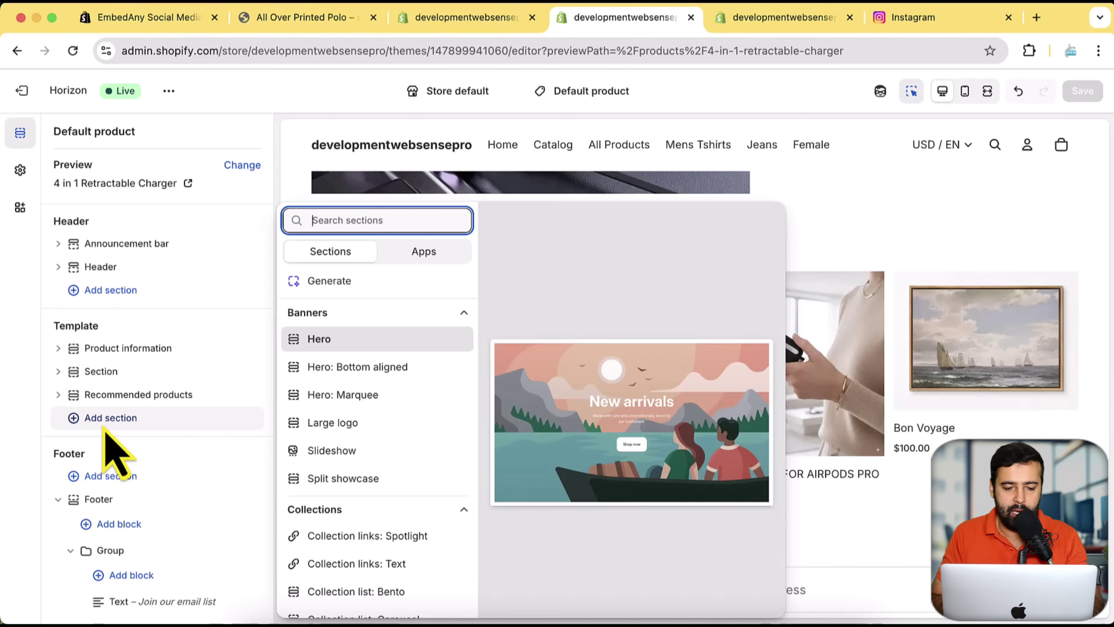
pyautogui.scroll(-6, 398, 459)
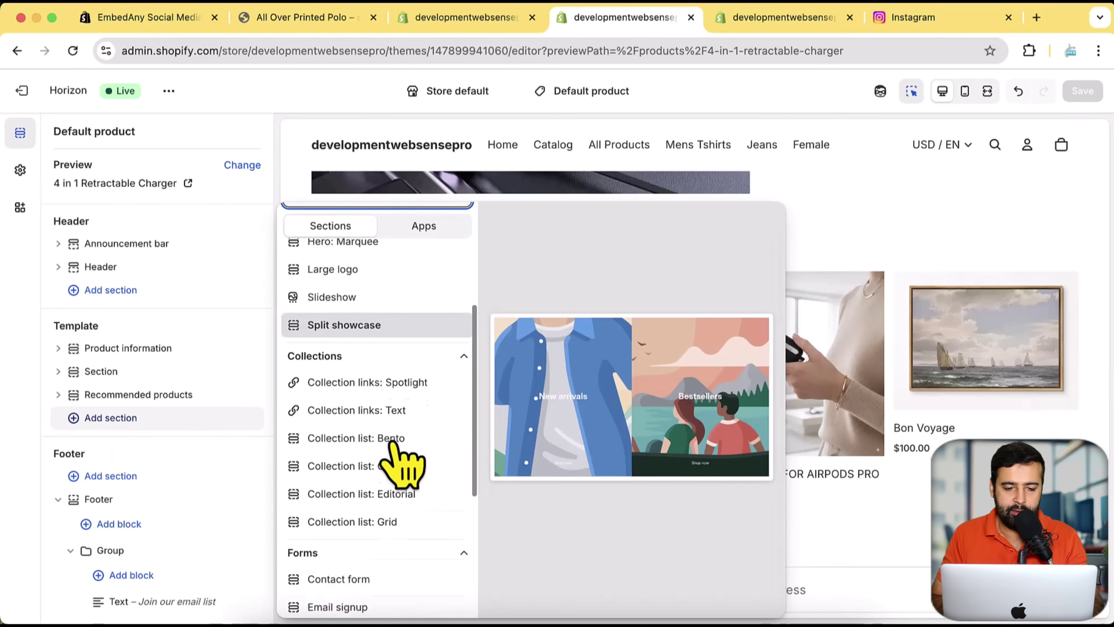
pyautogui.scroll(6, 397, 457)
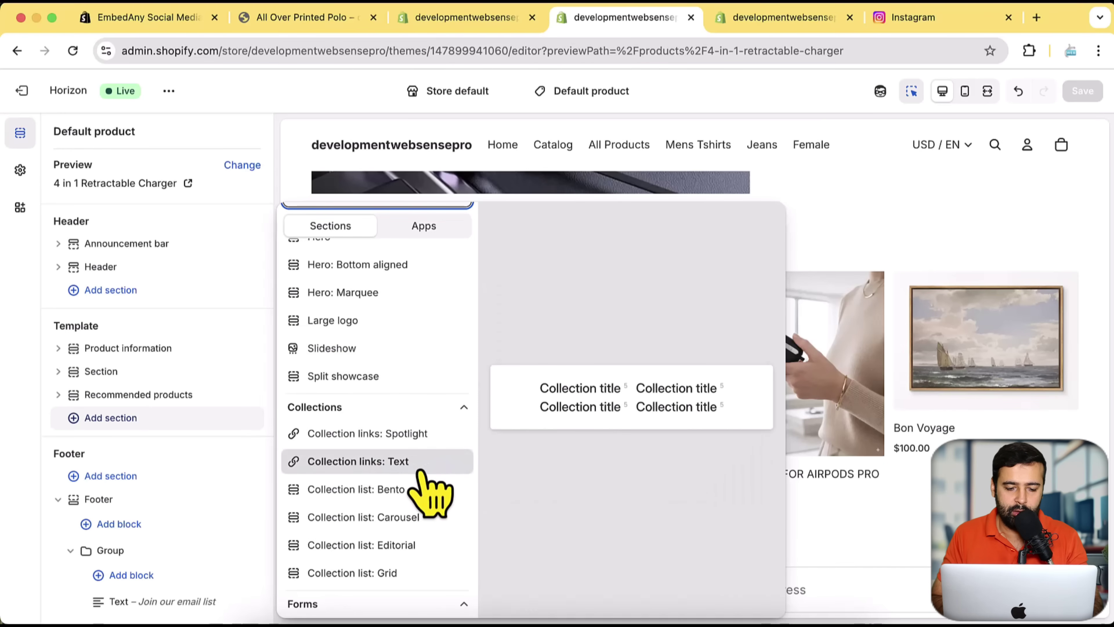
pyautogui.scroll(-2, 429, 490)
pyautogui.scroll(4, 428, 487)
pyautogui.scroll(1, 388, 327)
pyautogui.write('column')
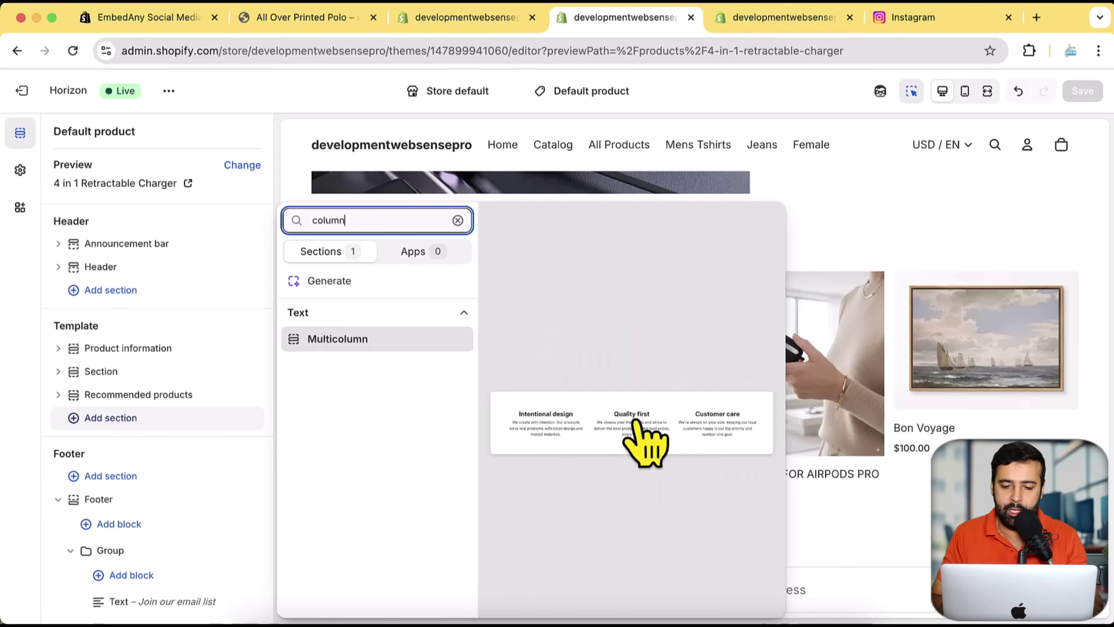
pyautogui.click(410, 346)
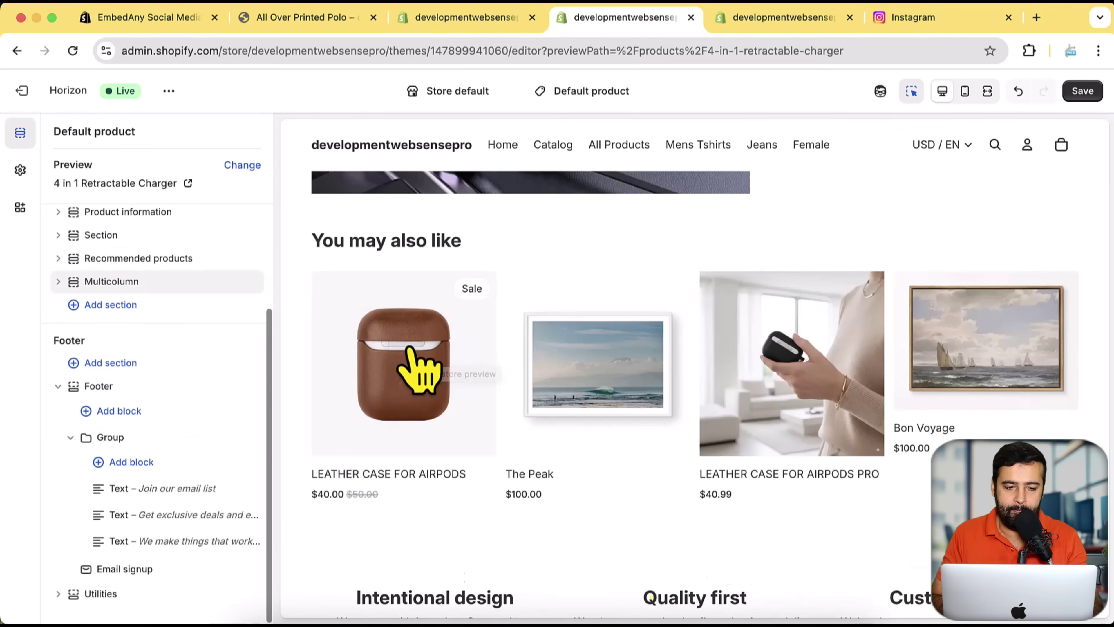
pyautogui.scroll(5, 620, 520)
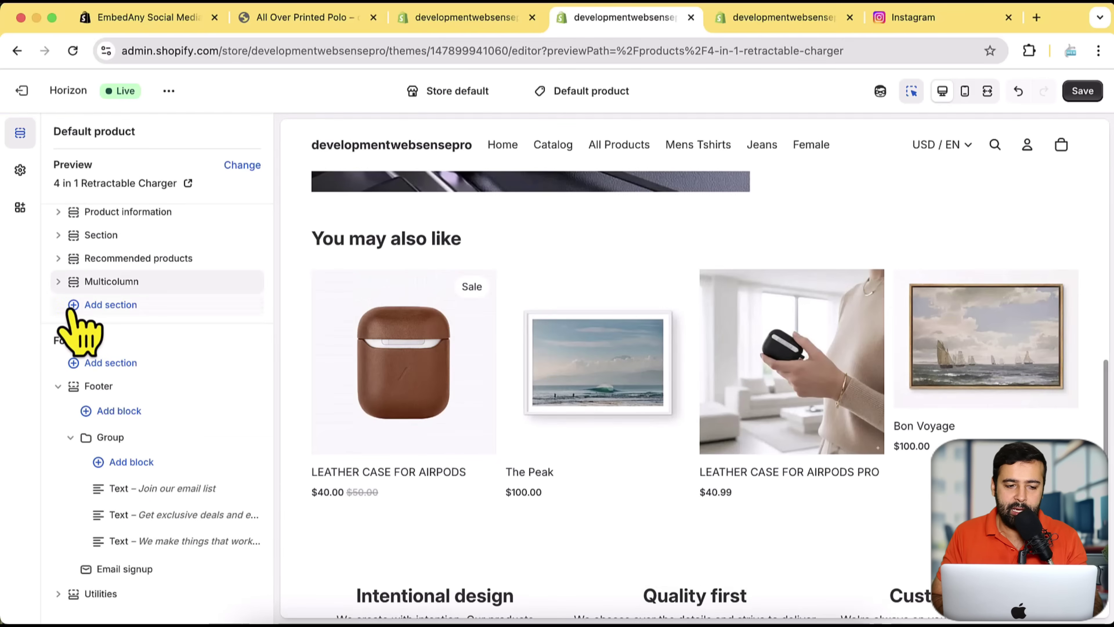
pyautogui.moveTo(81, 281); pyautogui.dragTo(100, 317)
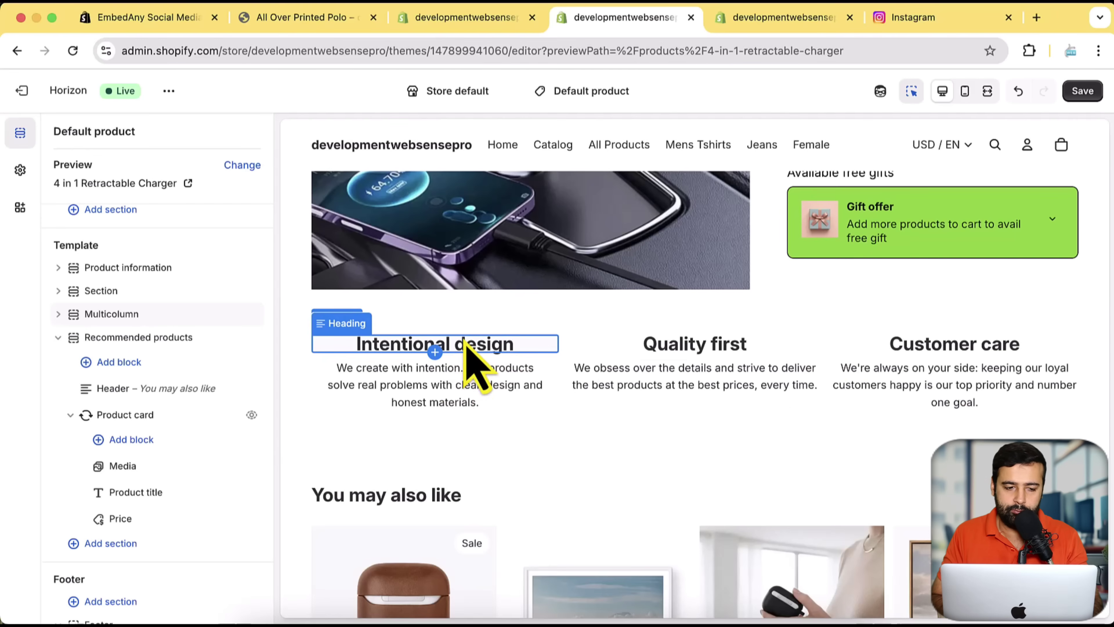
pyautogui.click(59, 314)
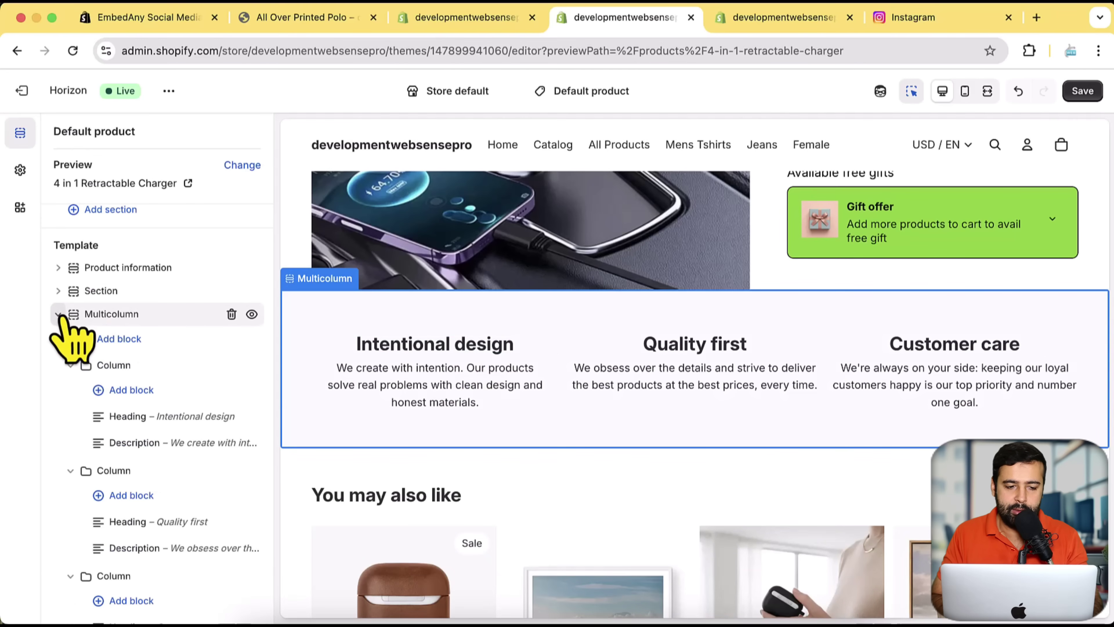
pyautogui.click(168, 418)
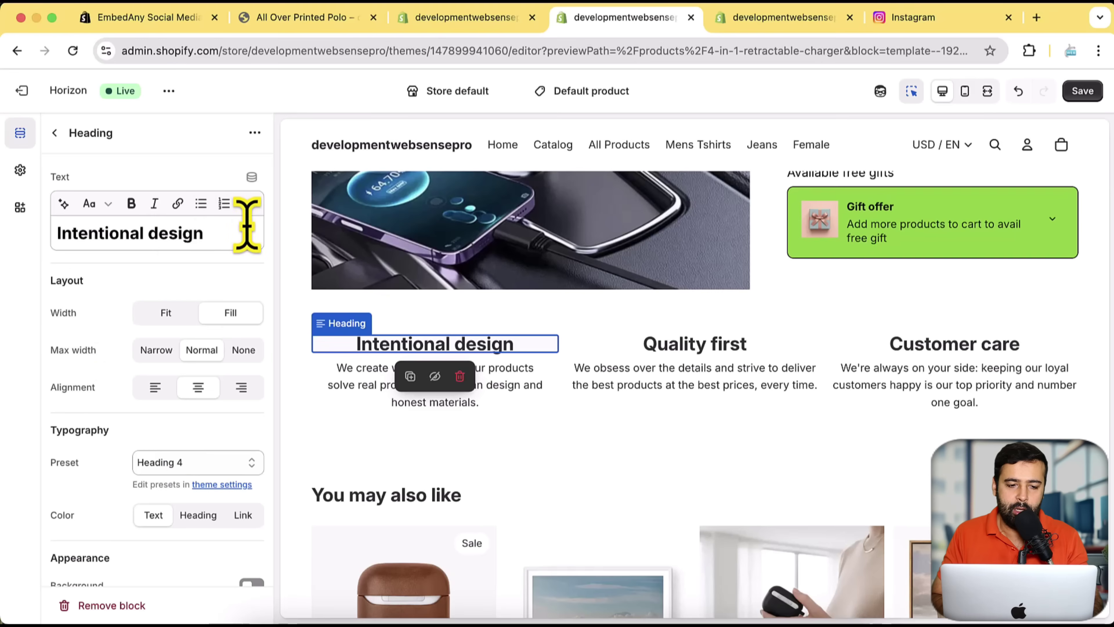
pyautogui.click(247, 224)
pyautogui.press('Return')
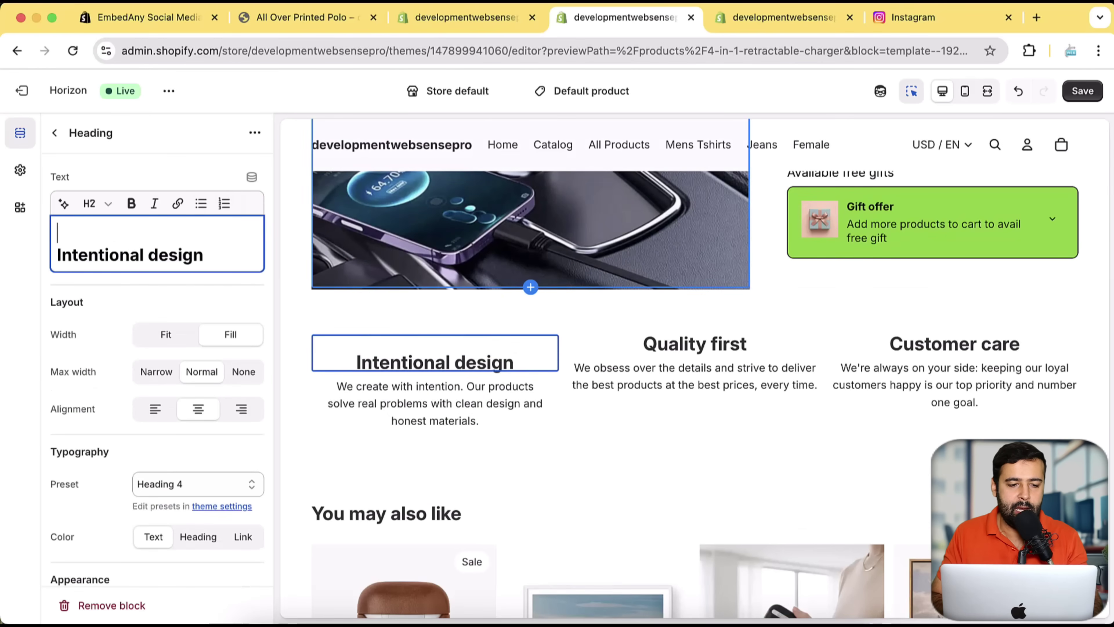
pyautogui.write('https://www.instagram.com/p/DQblUmgD2eF/')
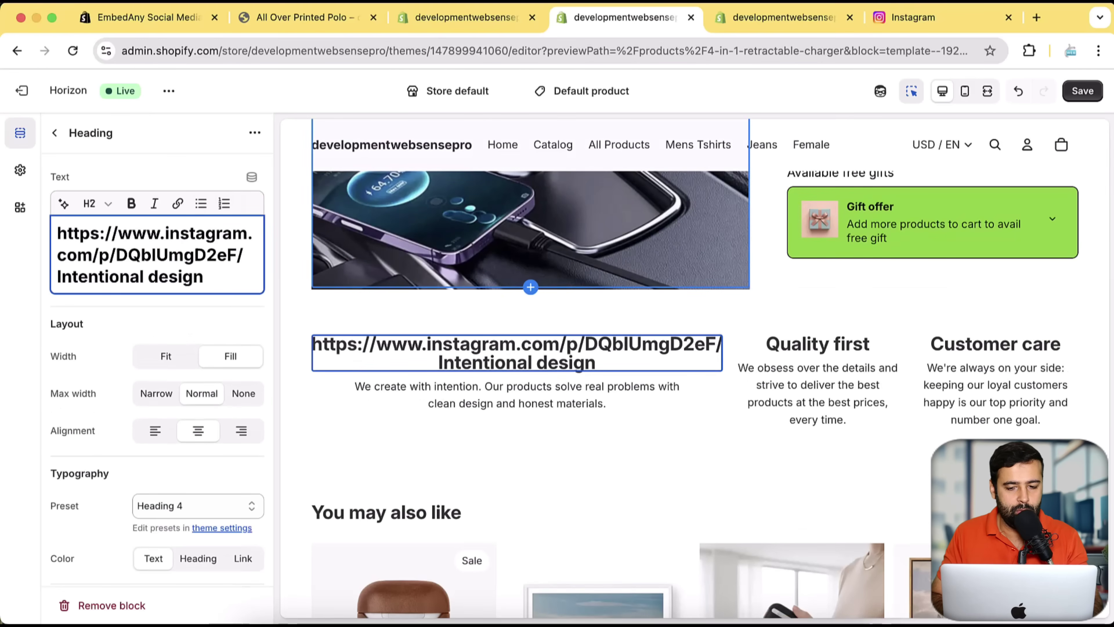
pyautogui.press('super+z')
pyautogui.scroll(-1, 204, 219)
pyautogui.scroll(1, 204, 219)
pyautogui.click(229, 244)
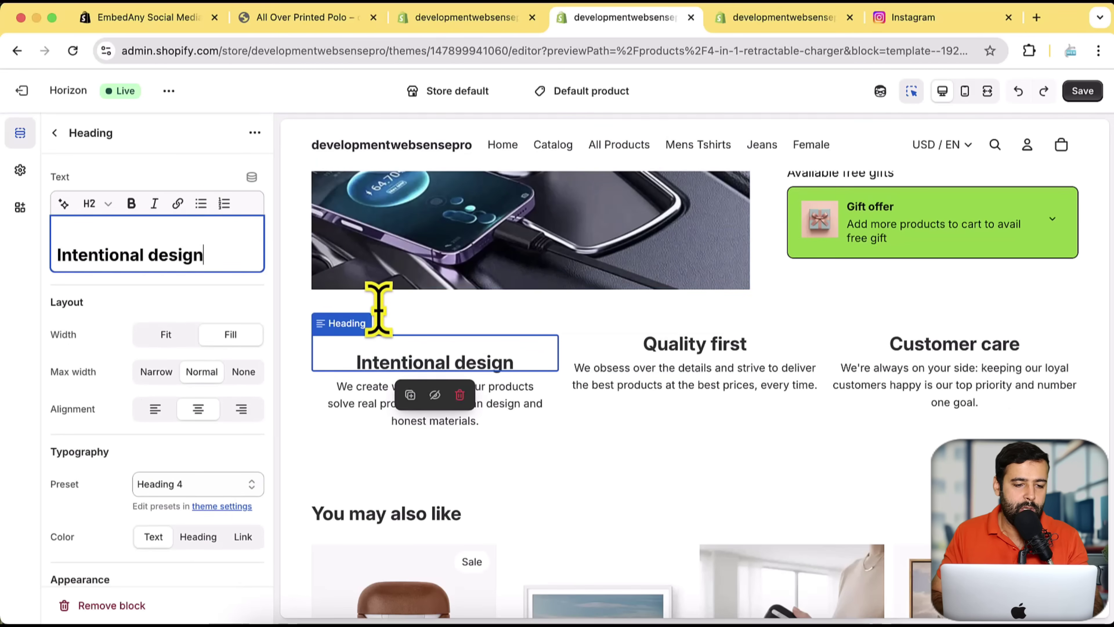
pyautogui.press('Return')
pyautogui.write('https://www.instagram.com/p/DQblUmgD2eF/')
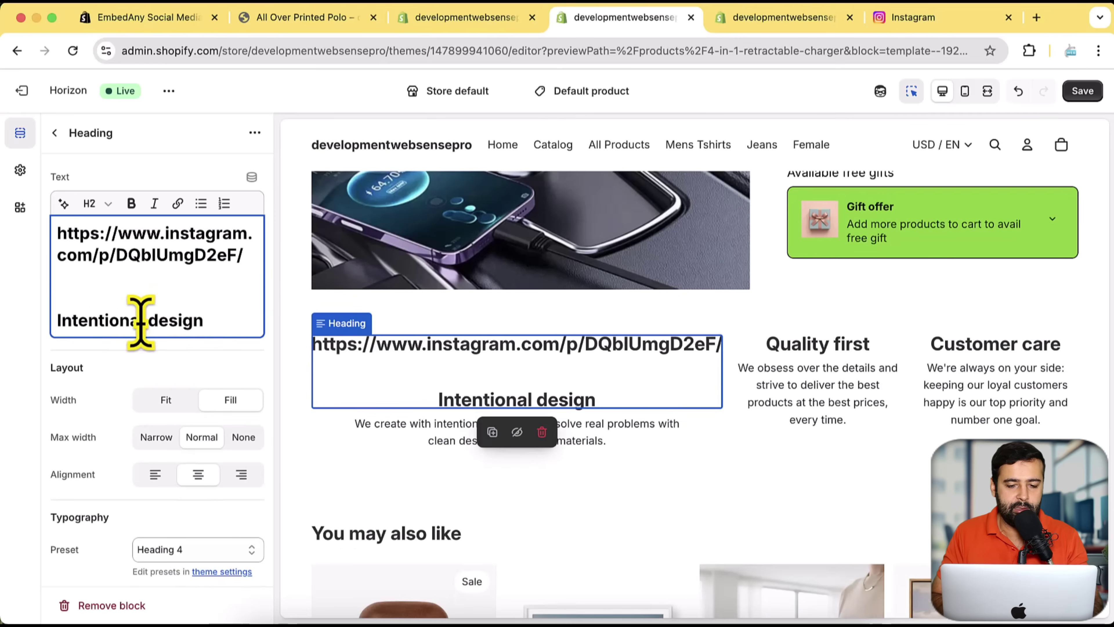
# Italicize the Instagram link in the first column's heading and save the theme.
pyautogui.press('super+shift+Up')
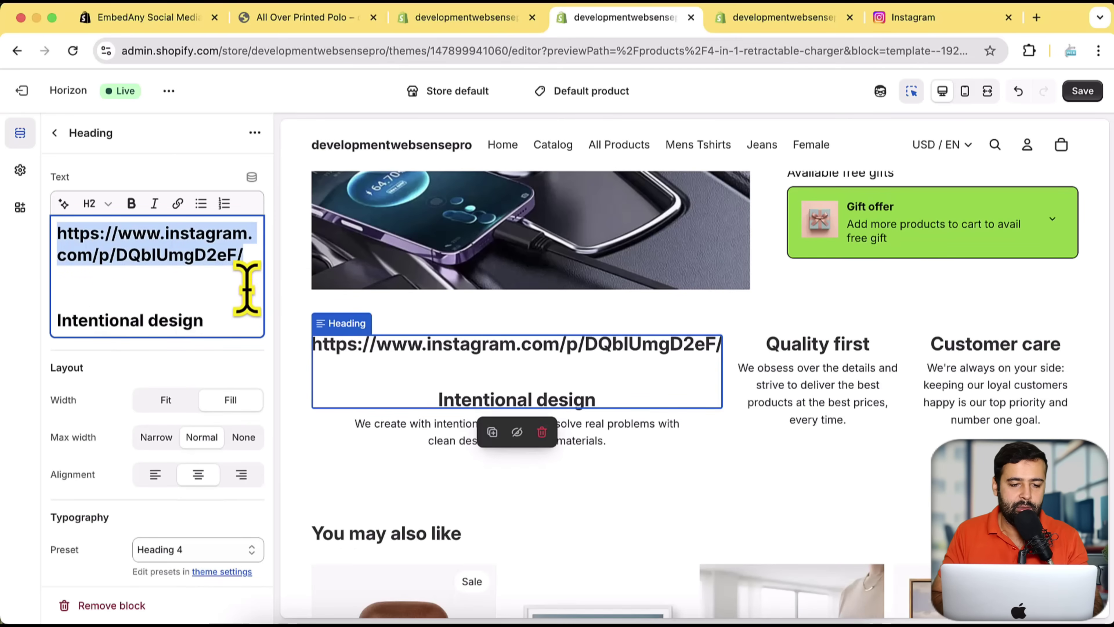
pyautogui.click(154, 204)
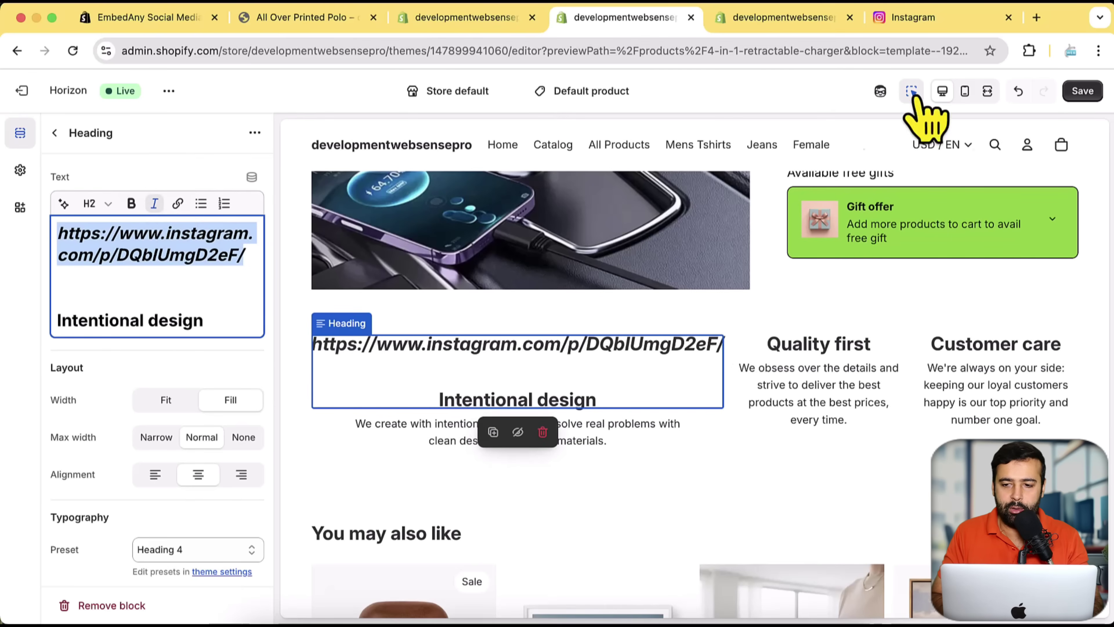
pyautogui.click(1082, 95)
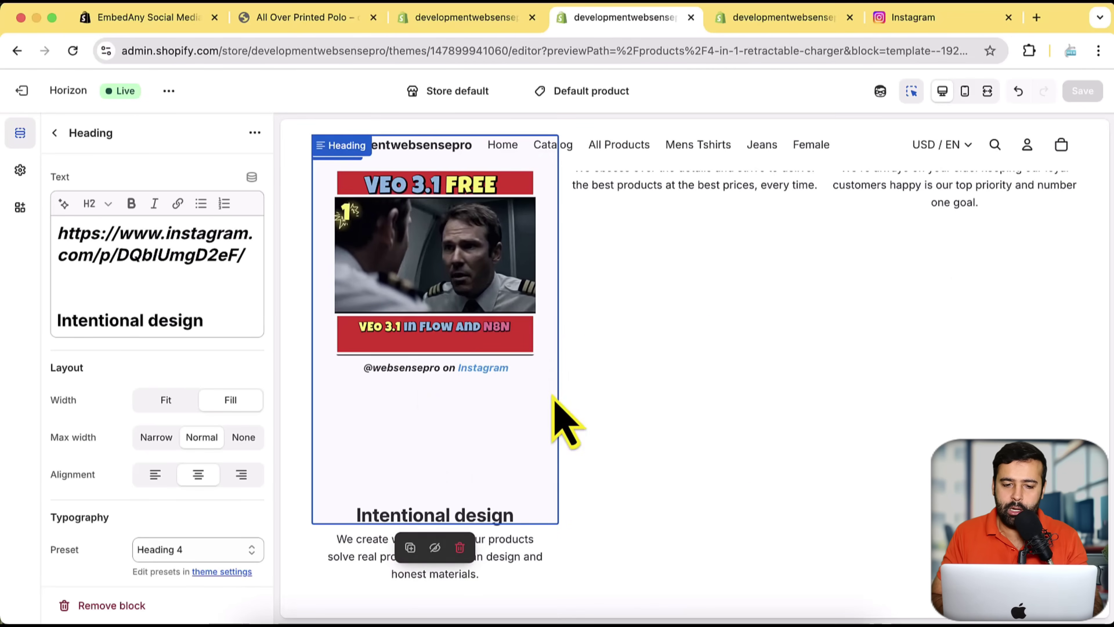
# Check the embedded reel in the Multicolumn section's preview and copy the Instagram link from the heading text.
pyautogui.scroll(2, 747, 518)
pyautogui.scroll(-3, 447, 438)
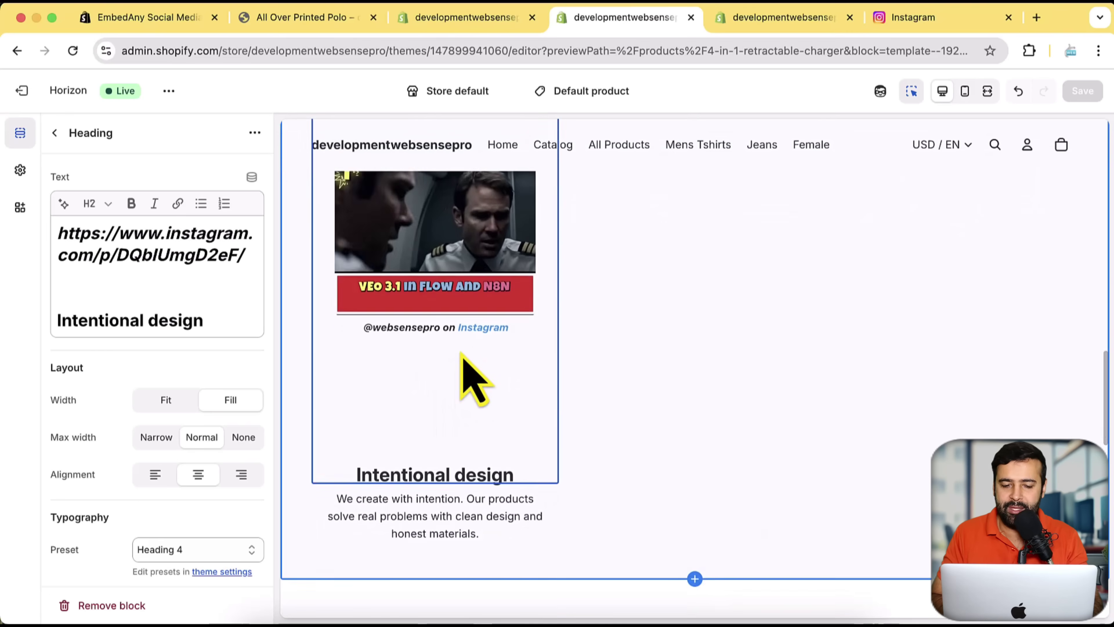
pyautogui.scroll(-2, 587, 421)
pyautogui.scroll(4, 588, 421)
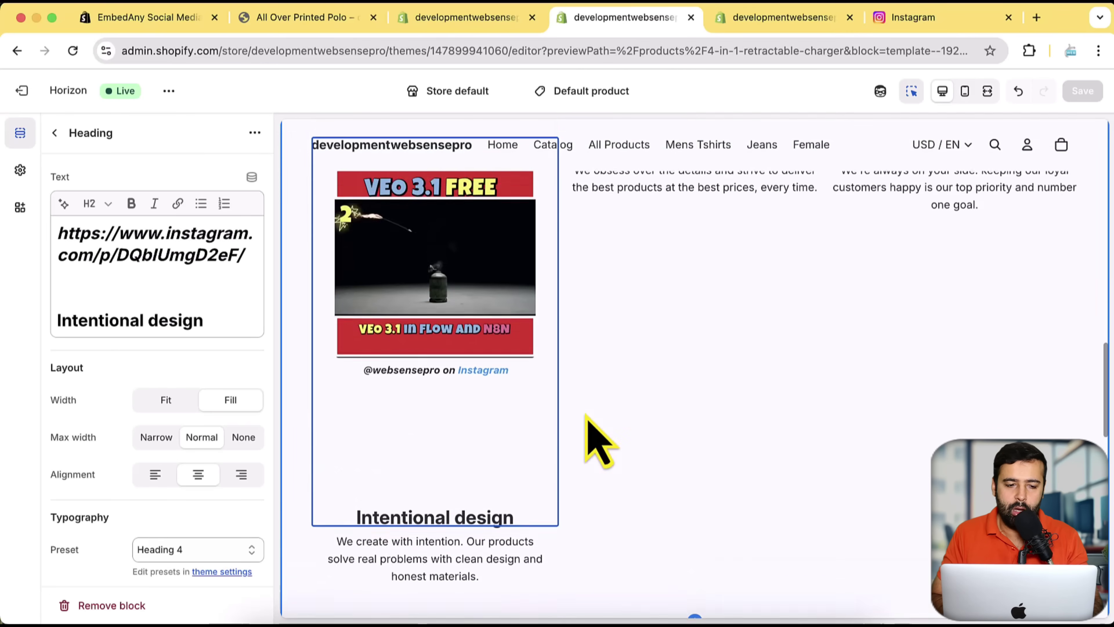
pyautogui.tripleClick(114, 264)
pyautogui.press('super+c')
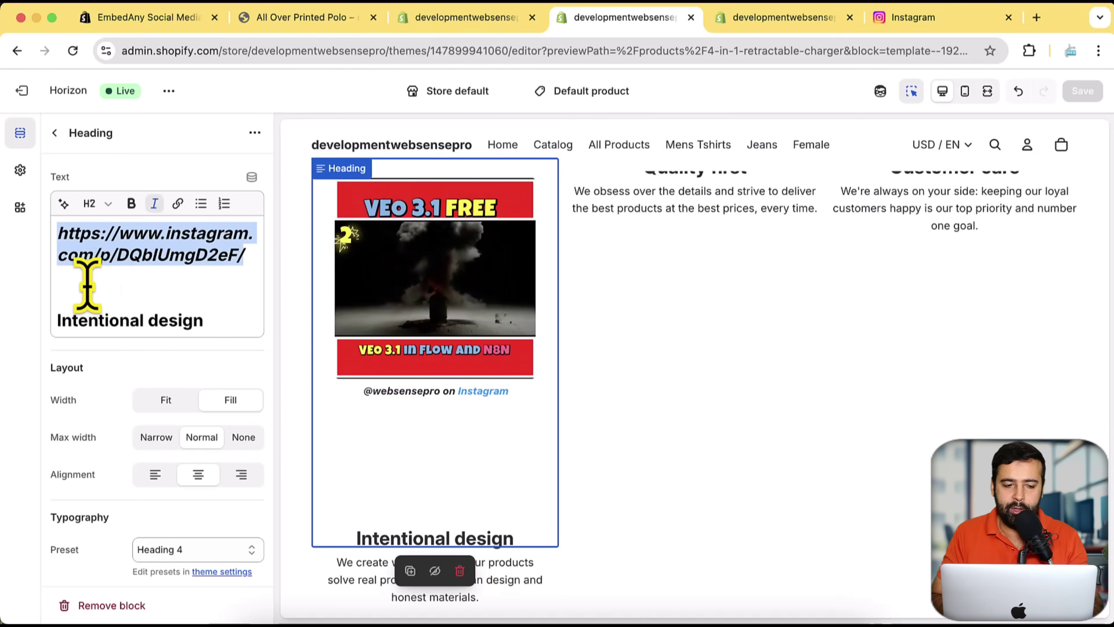
pyautogui.click(84, 285)
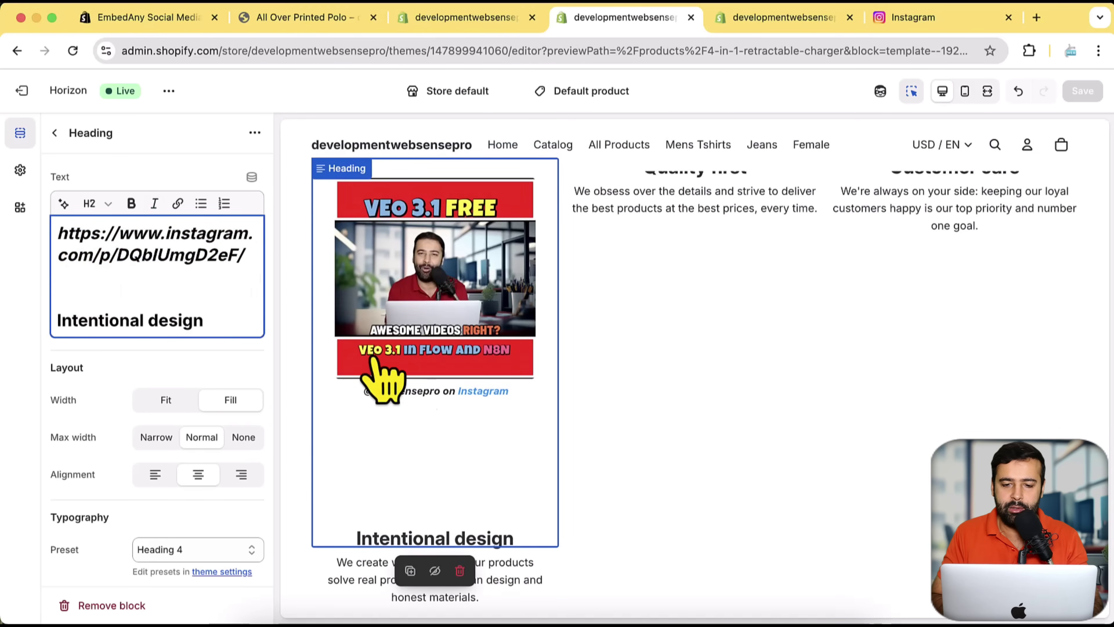
# Switch the theme editor from the Default product template to the Home page.
pyautogui.scroll(6, 776, 543)
pyautogui.scroll(-3, 746, 496)
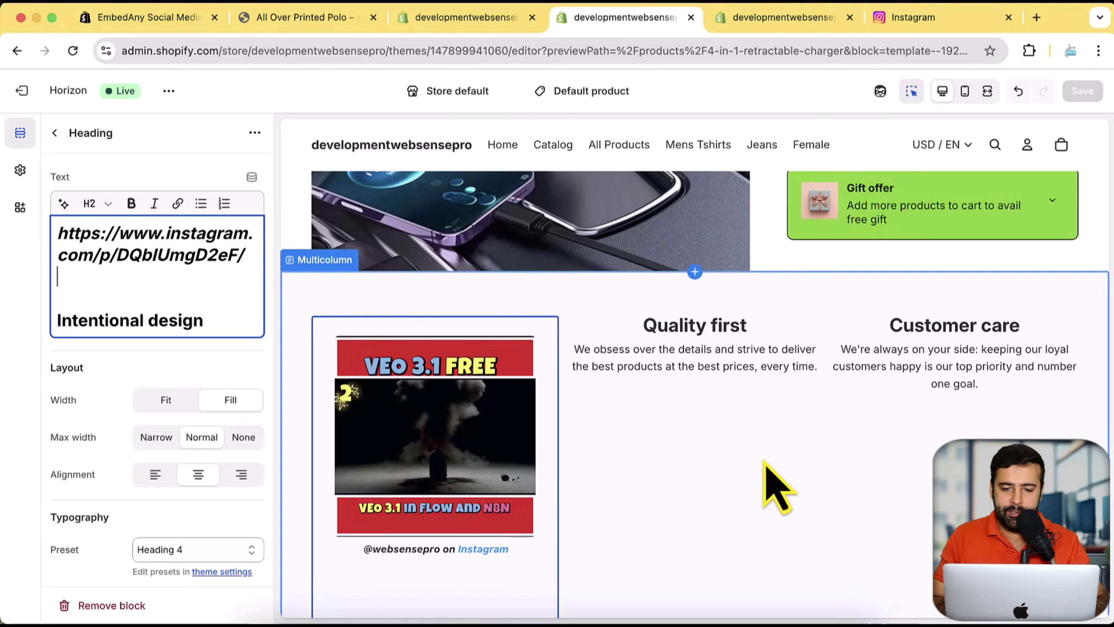
pyautogui.scroll(1, 776, 487)
pyautogui.scroll(10, 776, 486)
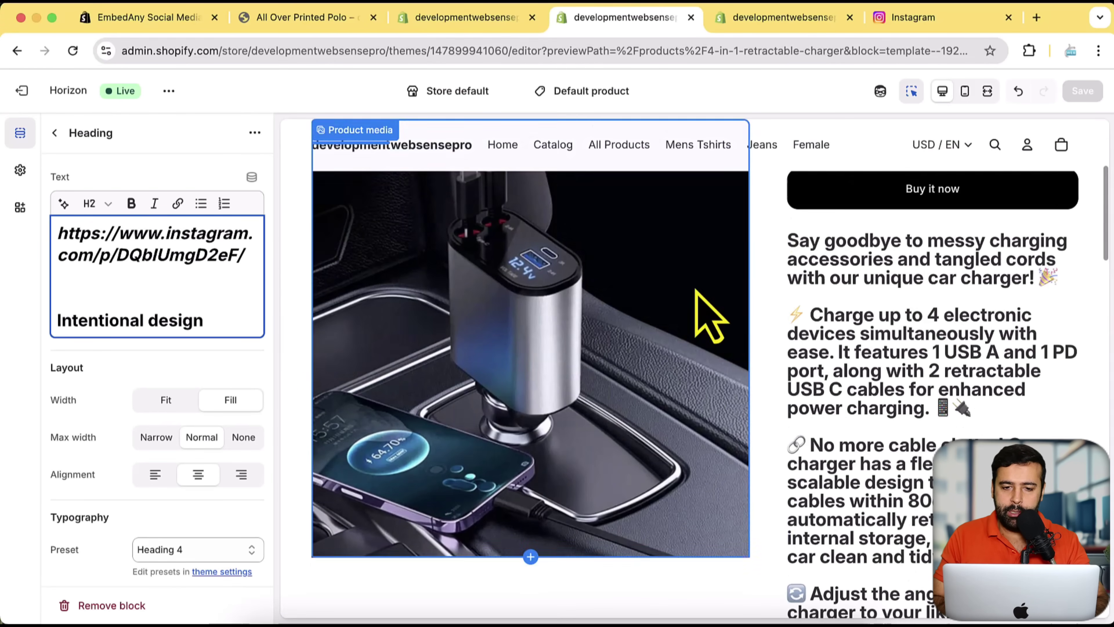
pyautogui.click(602, 91)
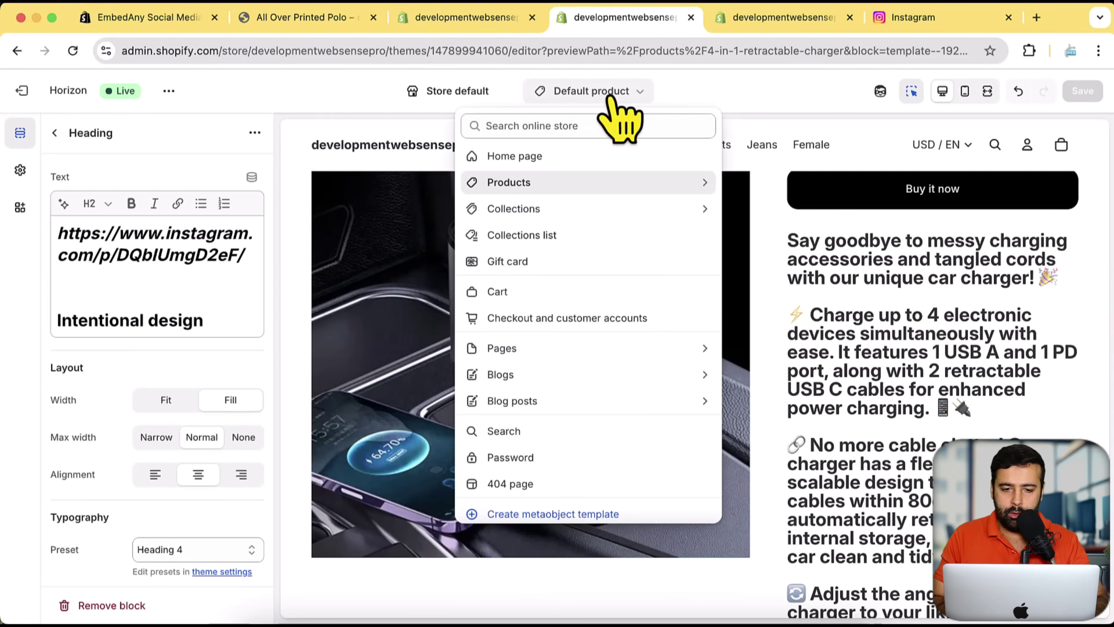
pyautogui.click(600, 157)
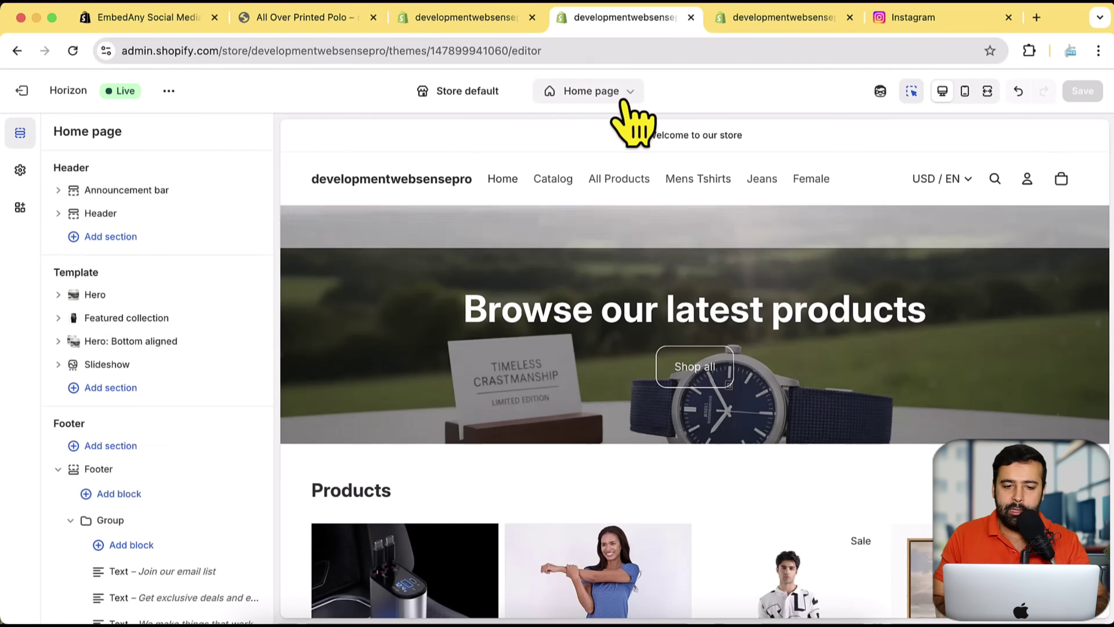
pyautogui.click(625, 102)
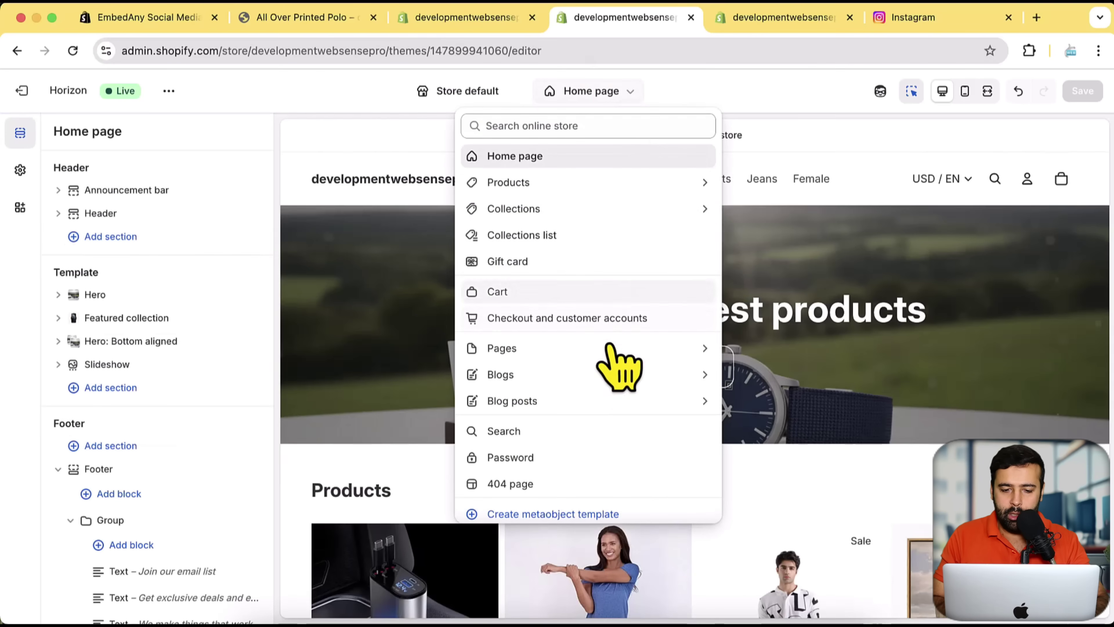
pyautogui.click(771, 101)
pyautogui.scroll(-3, 741, 386)
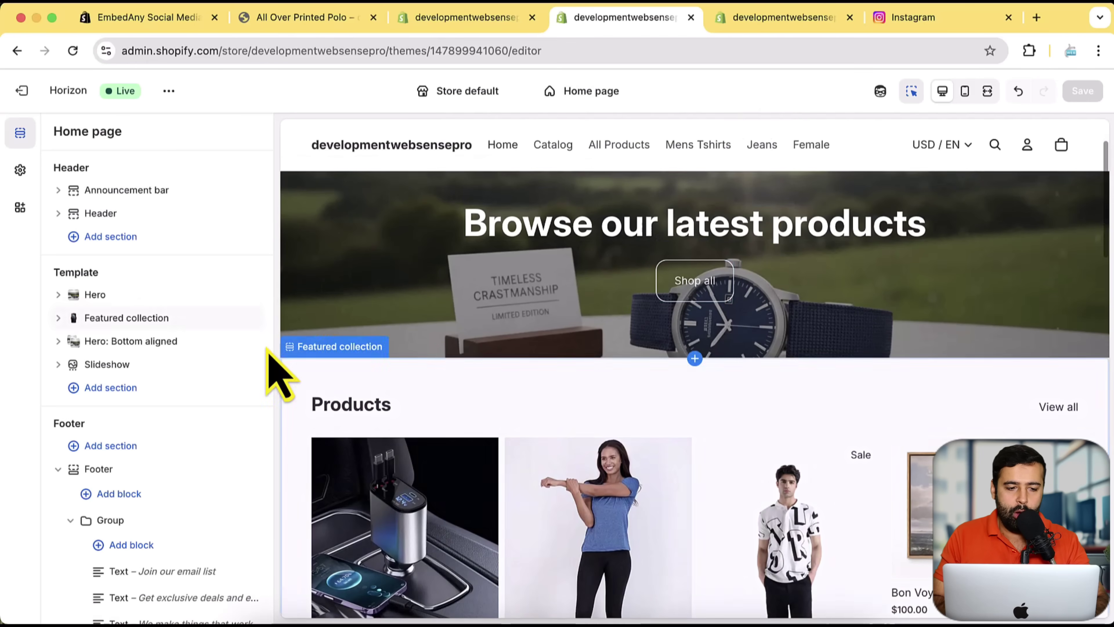
pyautogui.scroll(-1, 200, 381)
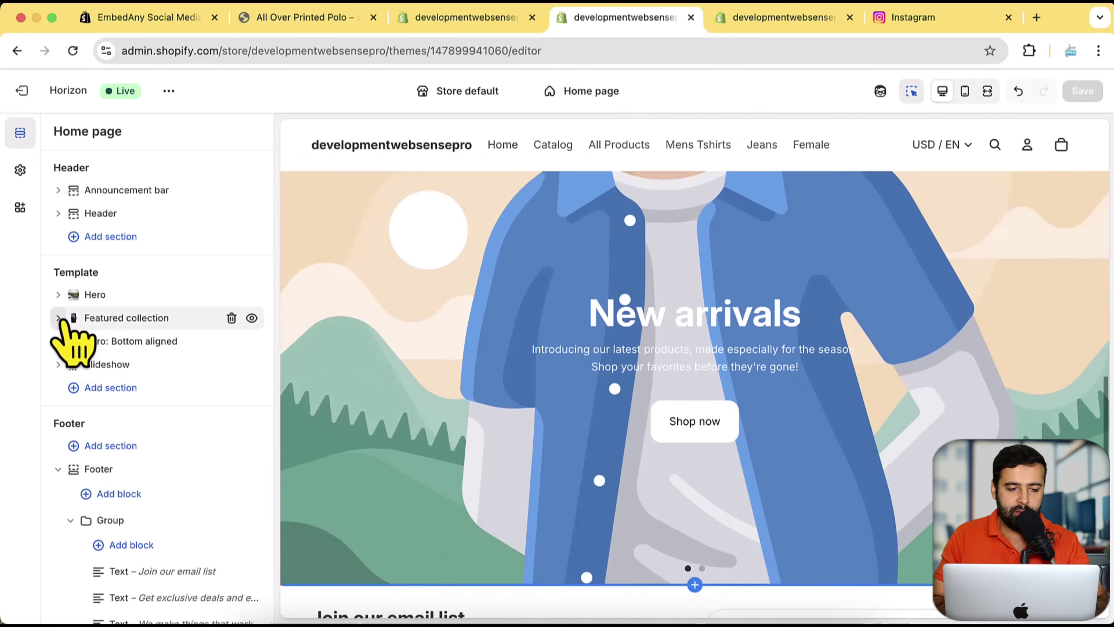
pyautogui.click(66, 317)
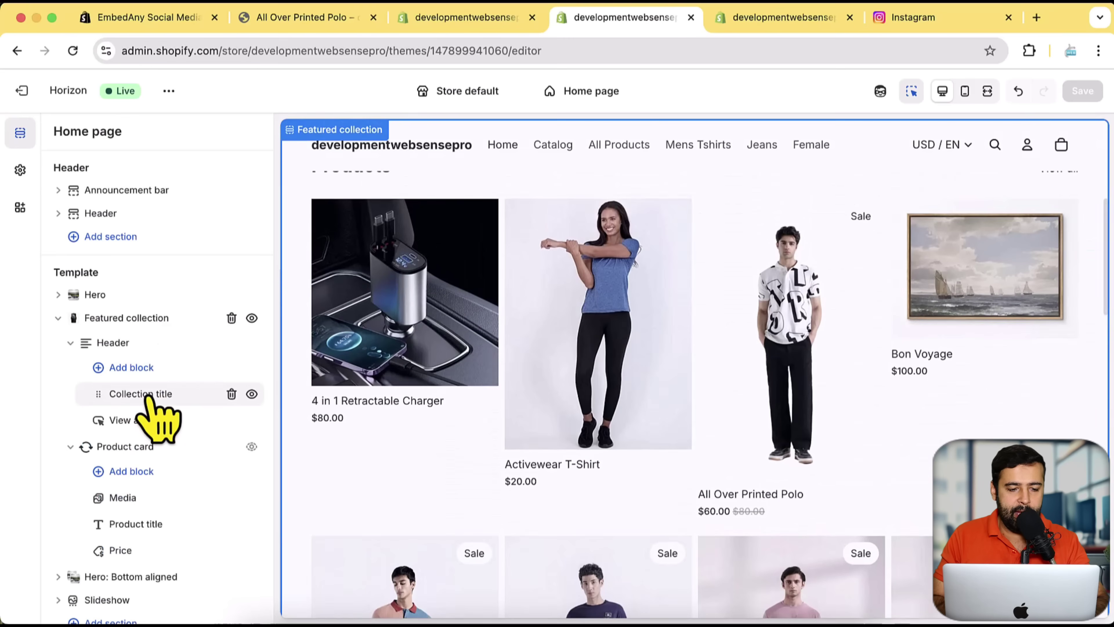
pyautogui.click(140, 393)
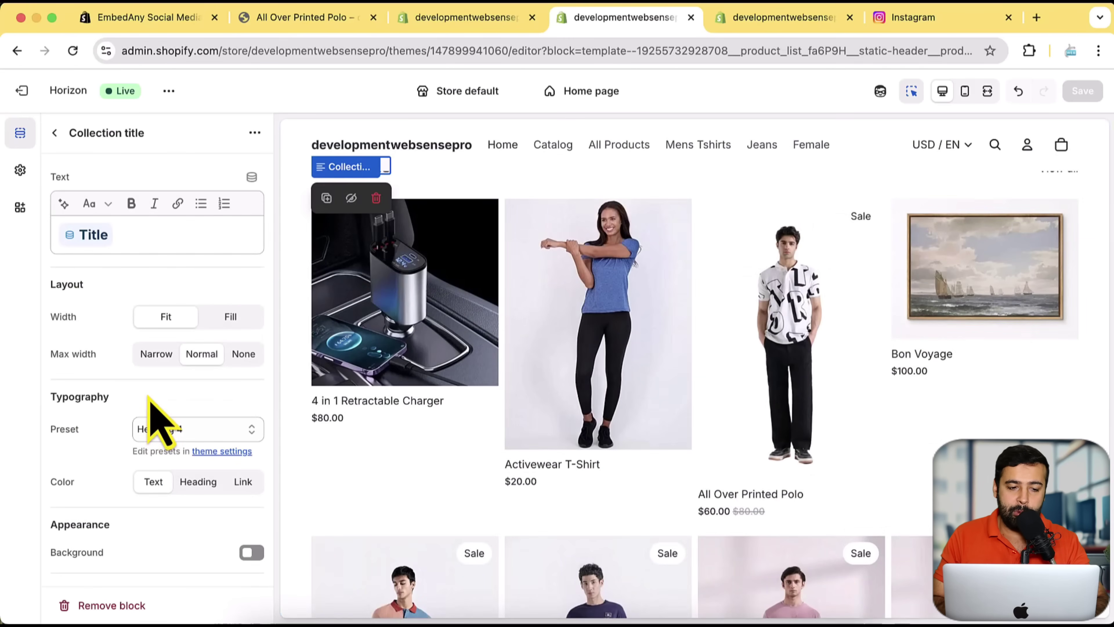
pyautogui.click(157, 241)
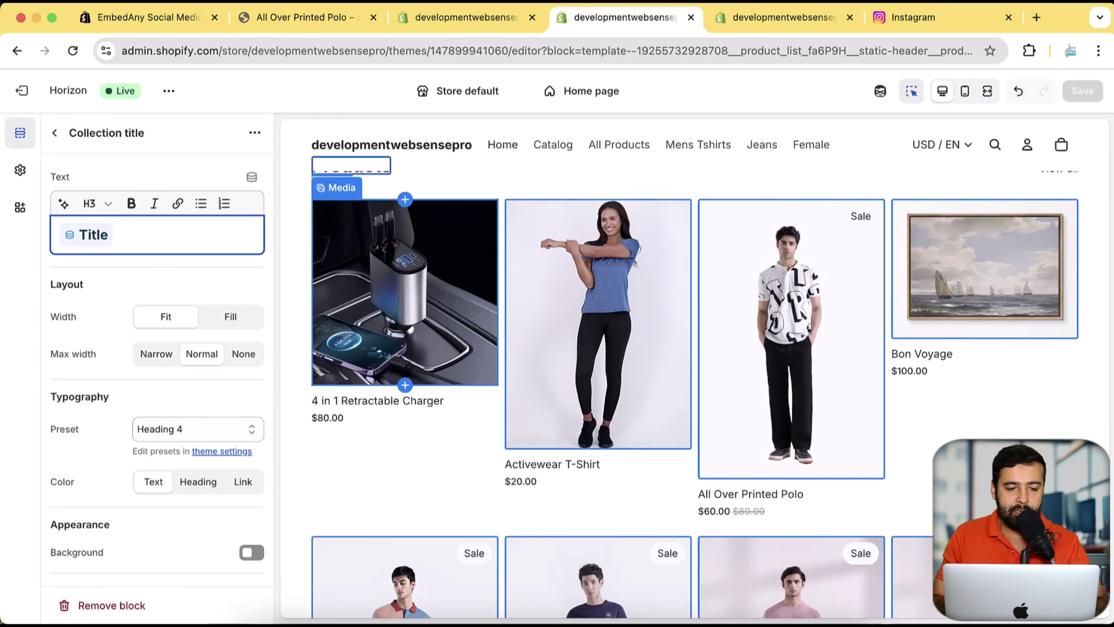
pyautogui.press('Return')
pyautogui.press('super+v')
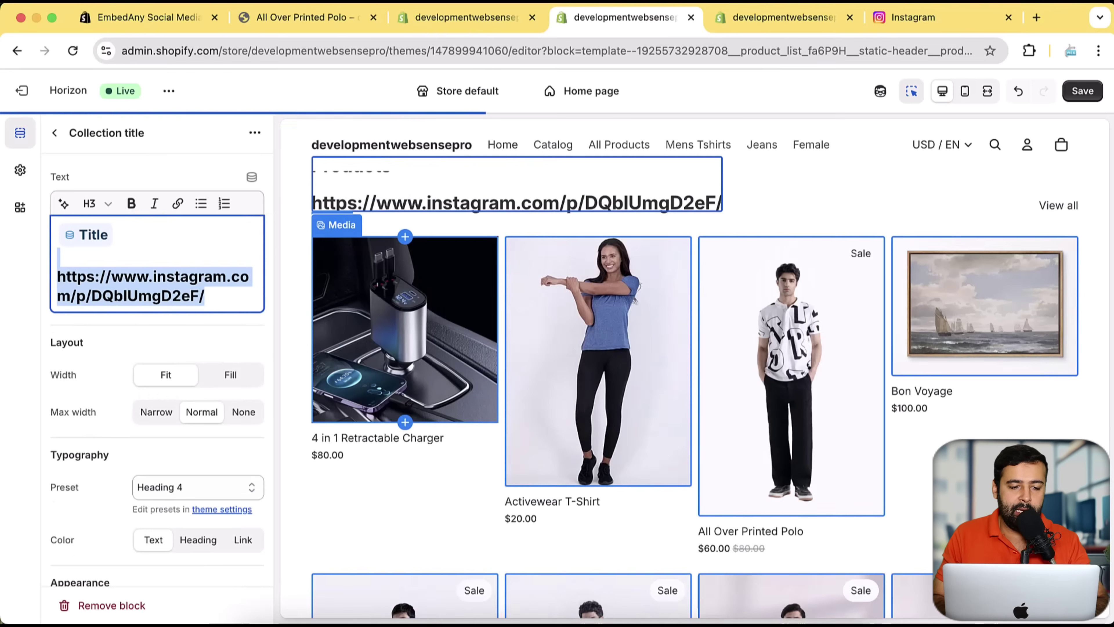
pyautogui.press('shift+super+Left')
pyautogui.hotkey('shift', 'Up')
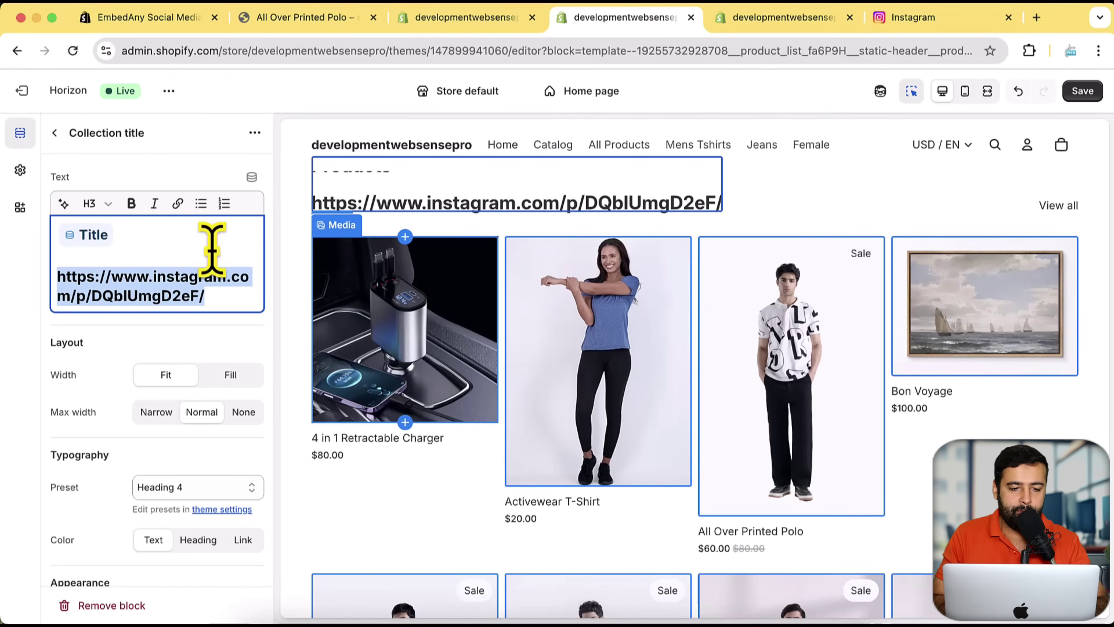
pyautogui.click(158, 202)
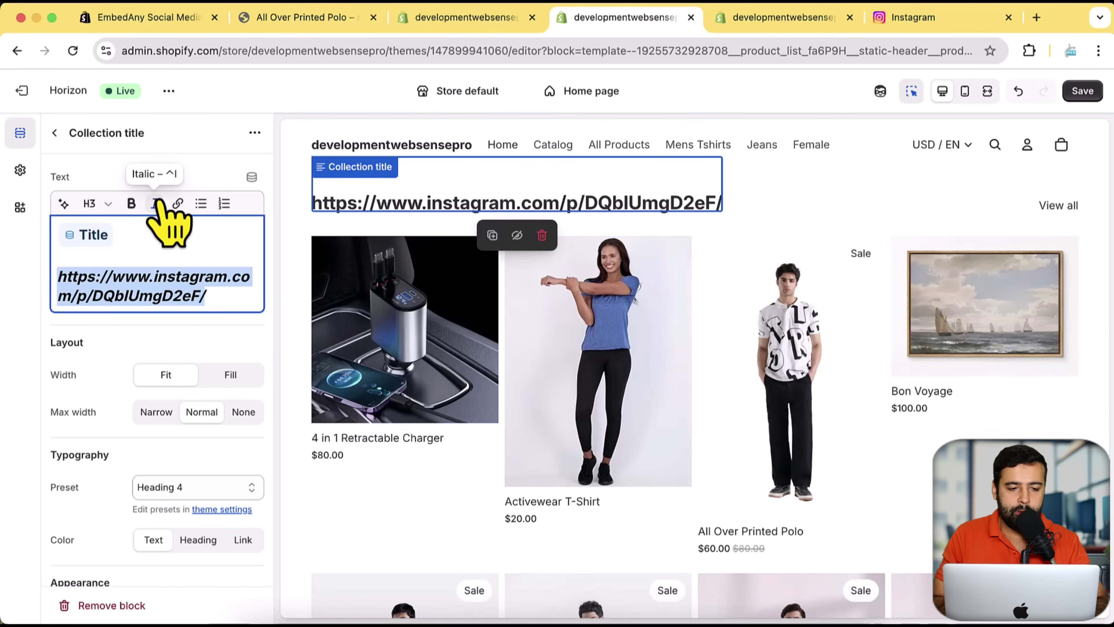
# Save the theme with the italic Instagram link and check the embedded reel in the home page preview.
pyautogui.scroll(3, 721, 373)
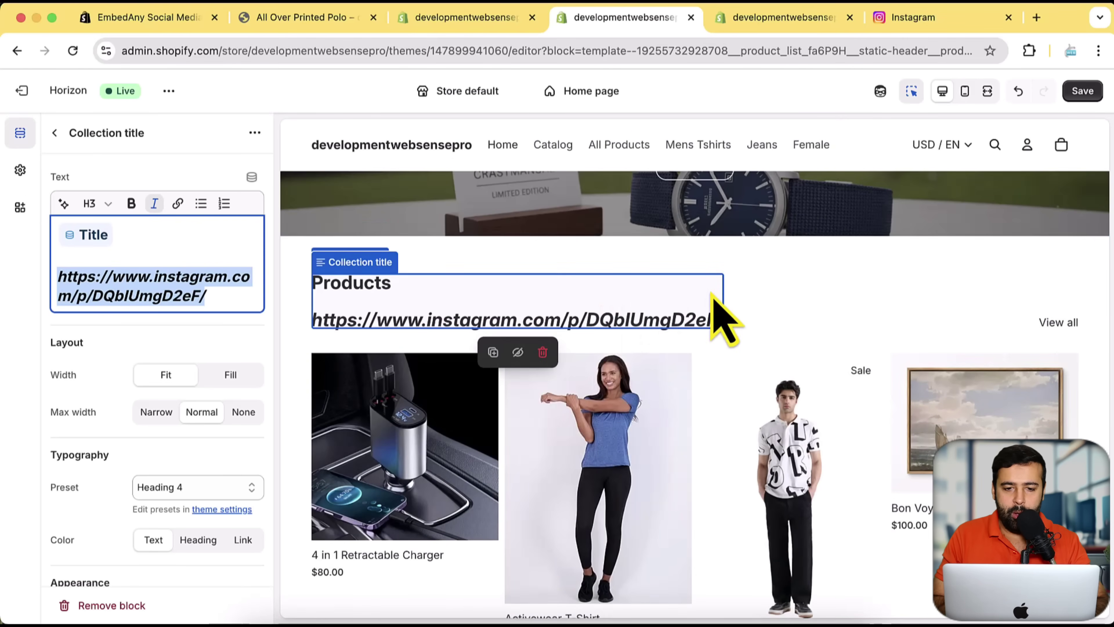
pyautogui.click(1082, 106)
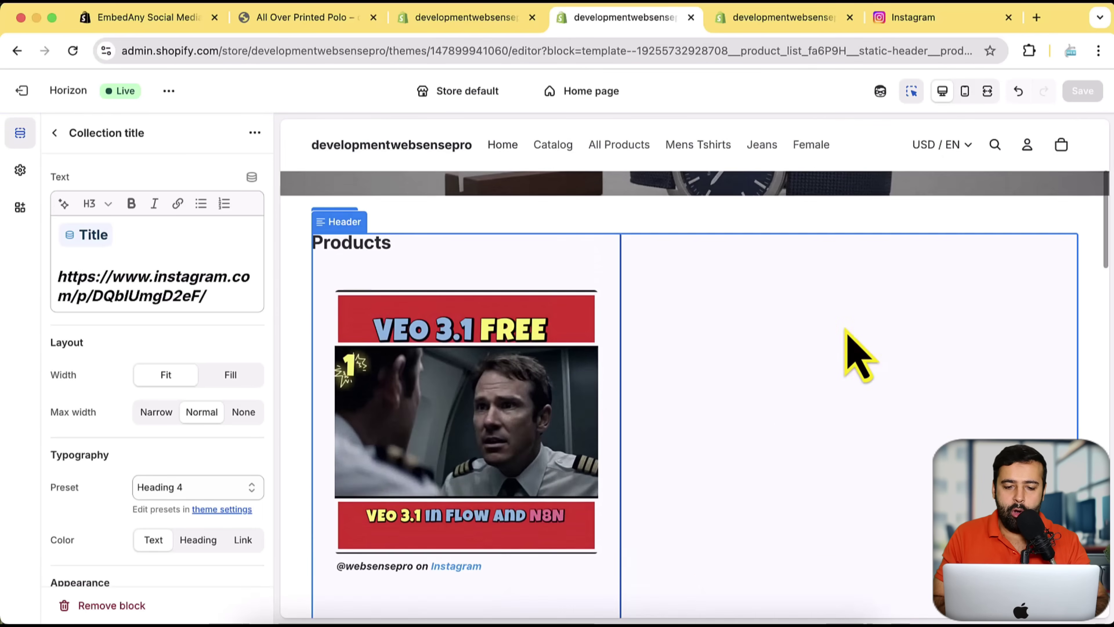
pyautogui.scroll(3, 811, 377)
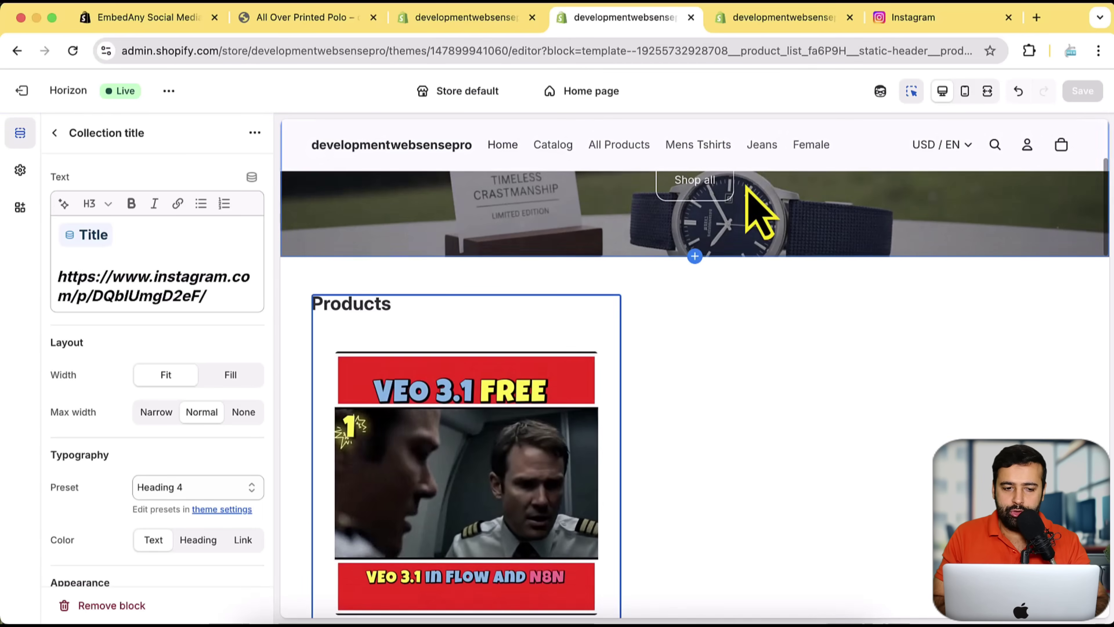
# Exit the theme editor that shows the app embeds and open the EmbedAny app in the Shopify admin.
pyautogui.click(749, 27)
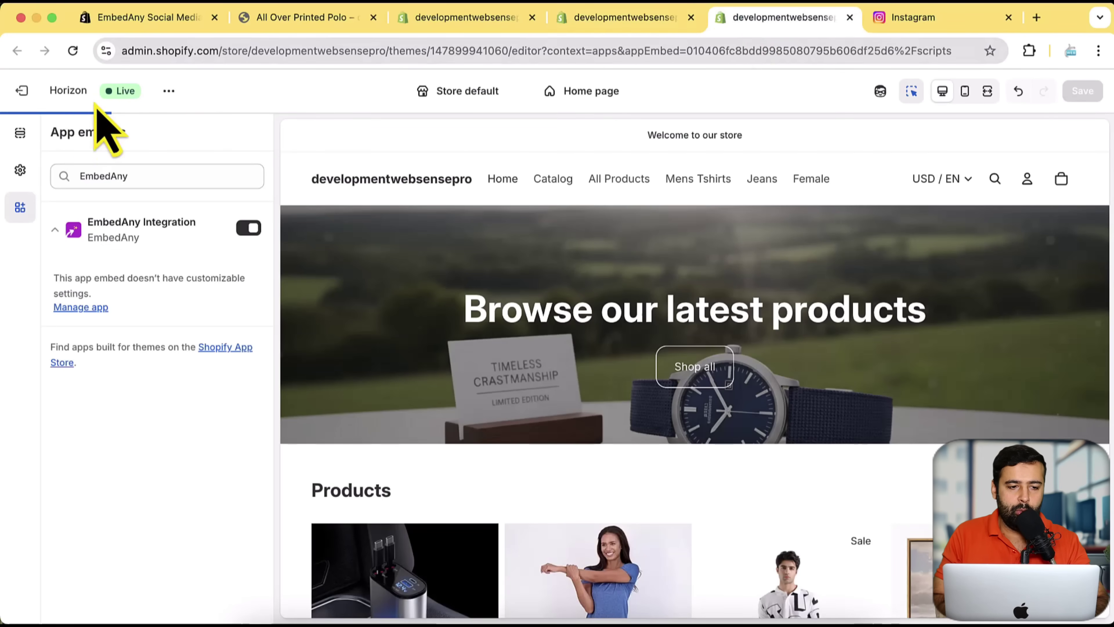
pyautogui.click(23, 91)
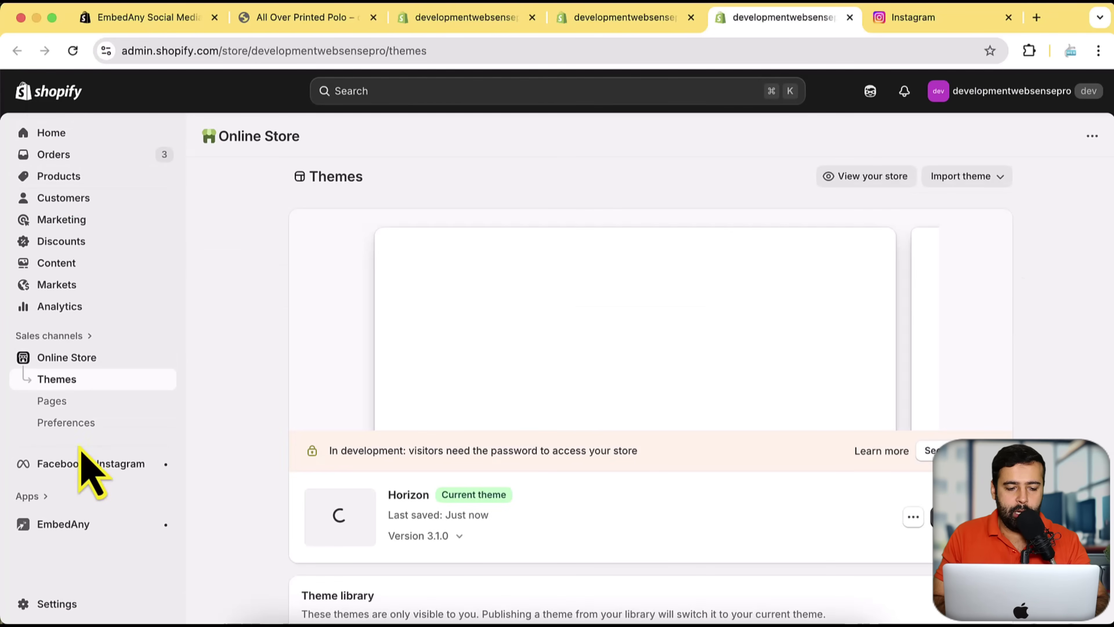
pyautogui.click(101, 532)
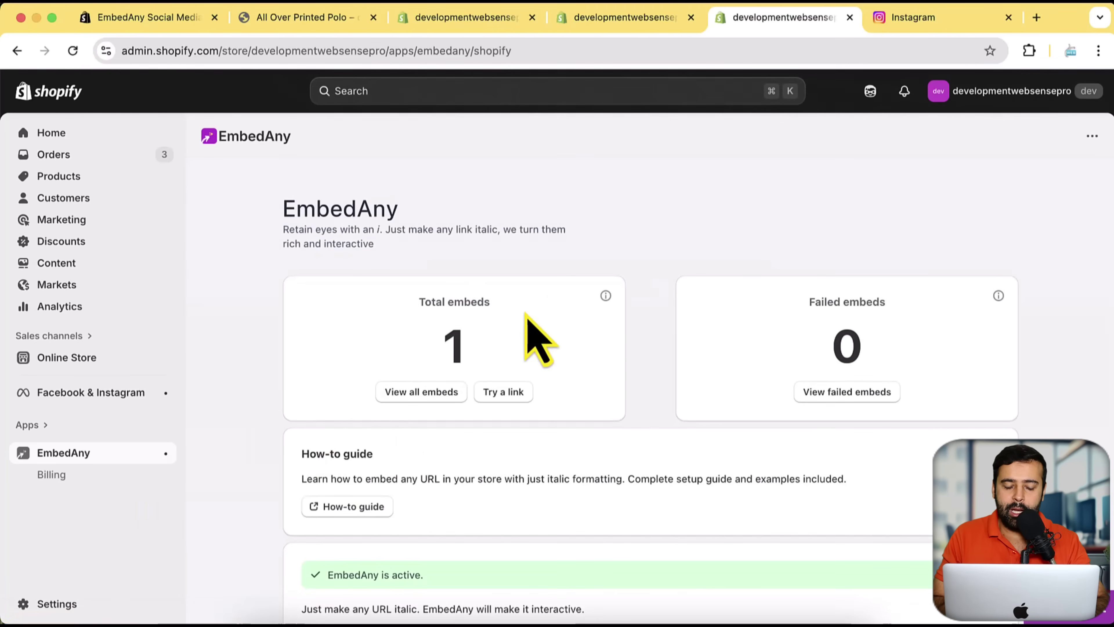
# Review the list of all embeds in EmbedAny and return to the app's dashboard.
pyautogui.scroll(-2, 653, 290)
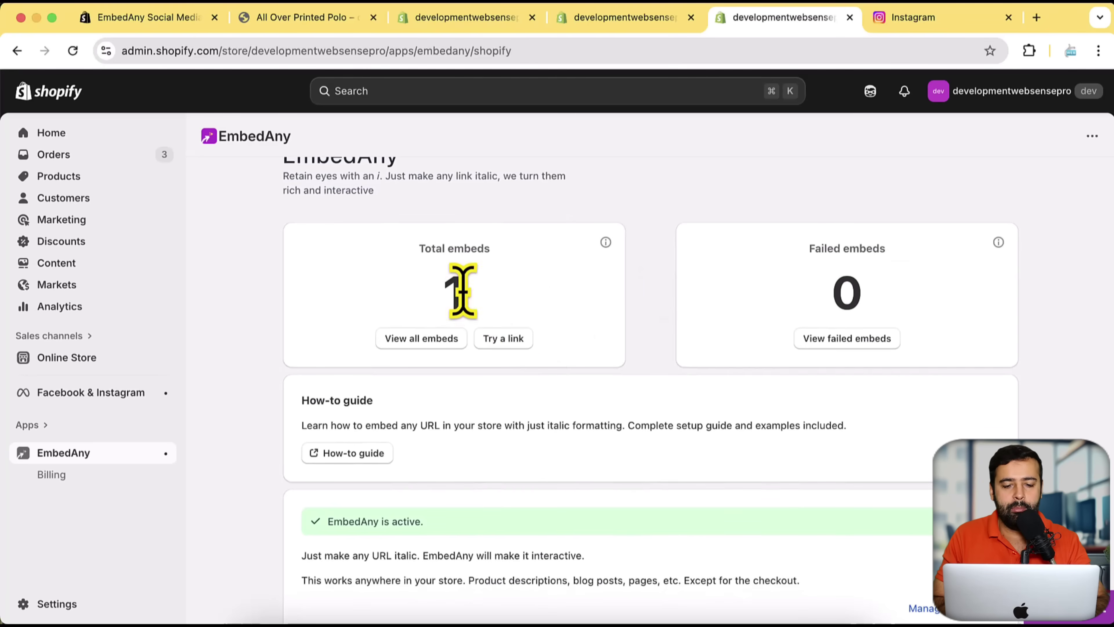
pyautogui.click(431, 343)
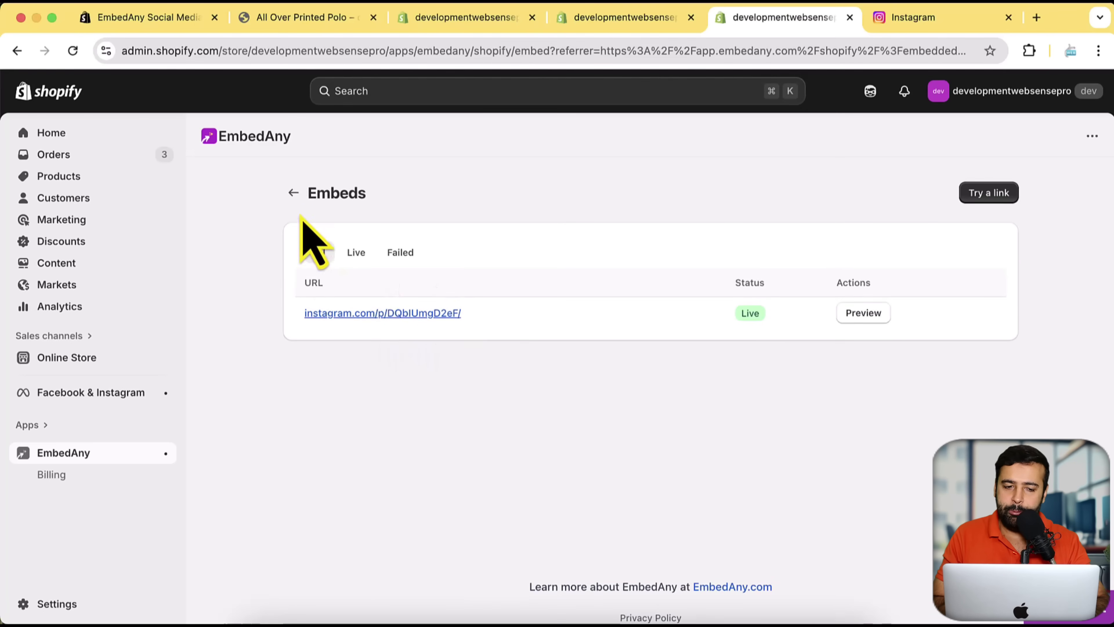
pyautogui.click(293, 195)
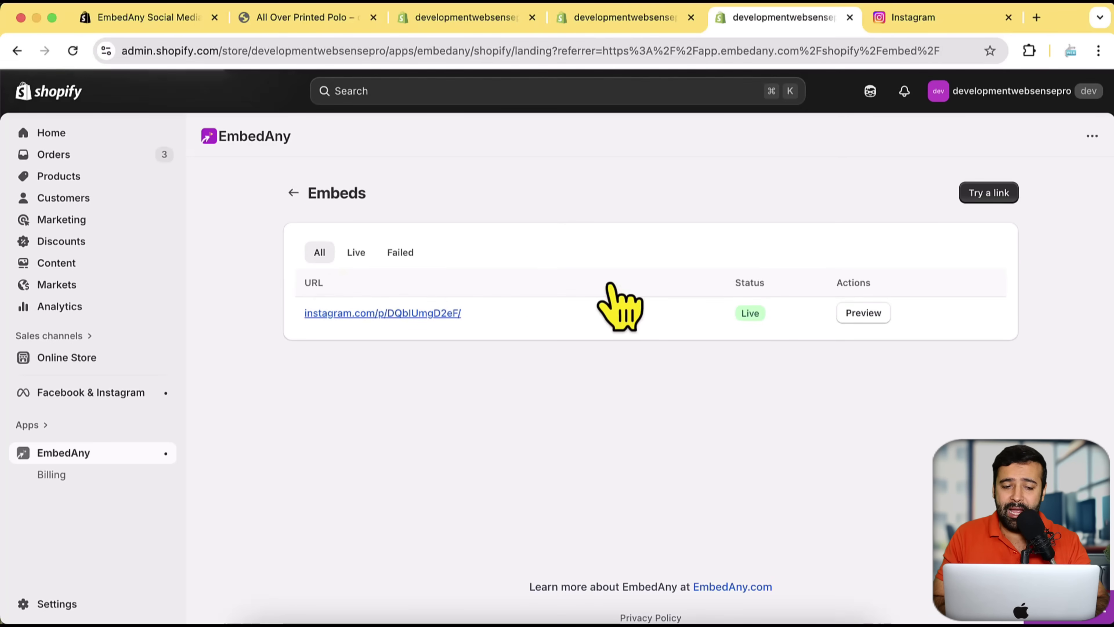
pyautogui.scroll(-3, 1005, 301)
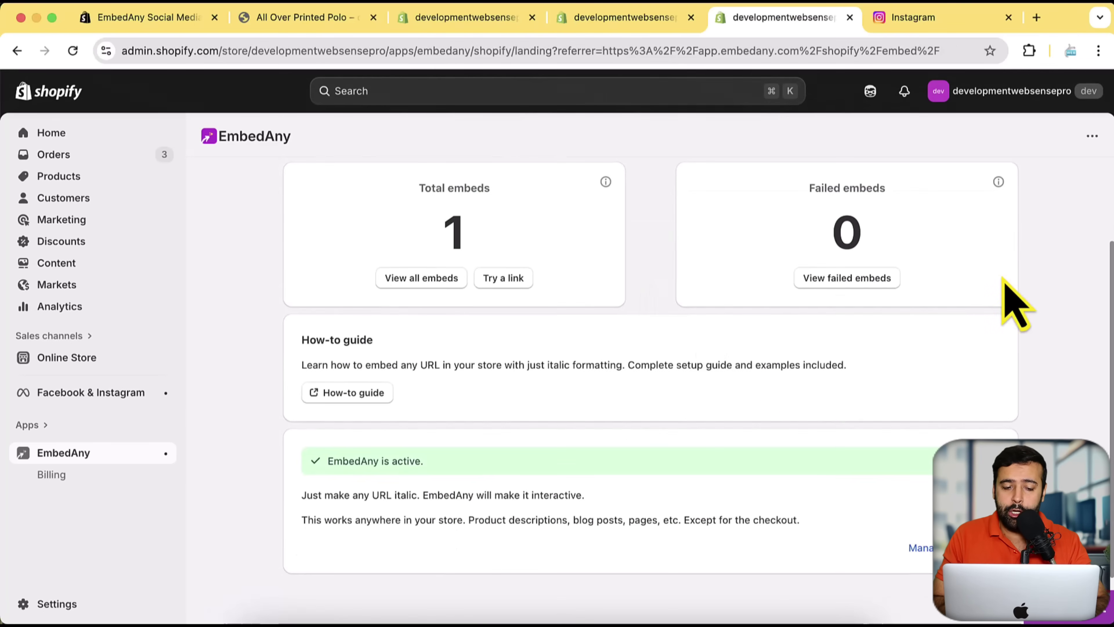
# Open EmbedAny's how-to guide and look through its embedding topics, from the first embed to maps and calendar bookings.
pyautogui.click(362, 397)
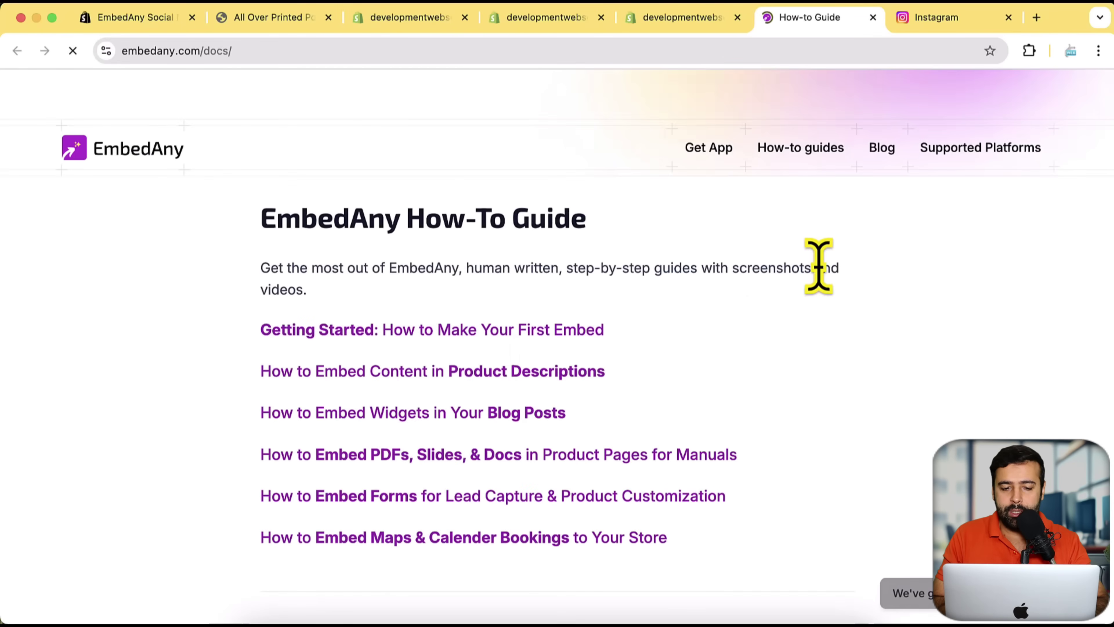
pyautogui.scroll(-2, 819, 267)
pyautogui.moveTo(653, 259); pyautogui.dragTo(279, 266)
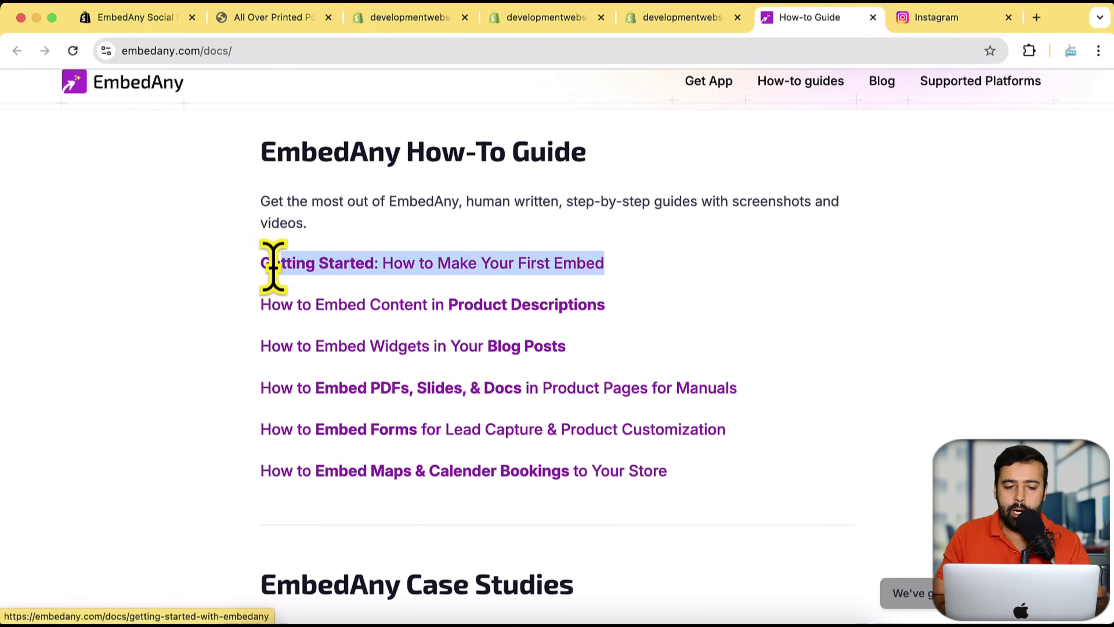
pyautogui.scroll(-1, 238, 321)
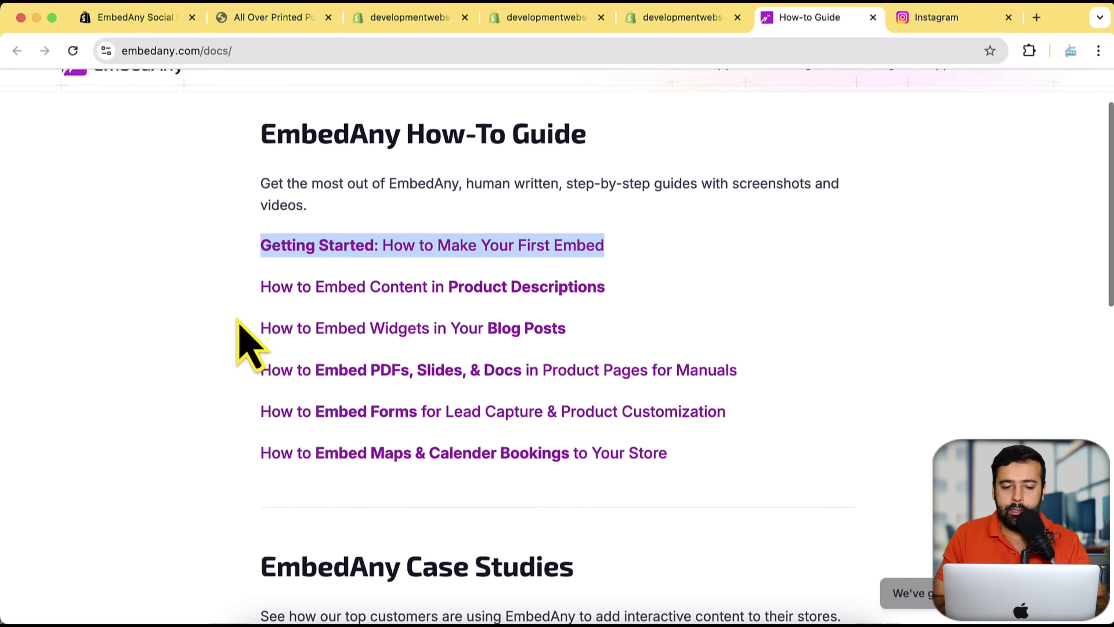
pyautogui.click(755, 332)
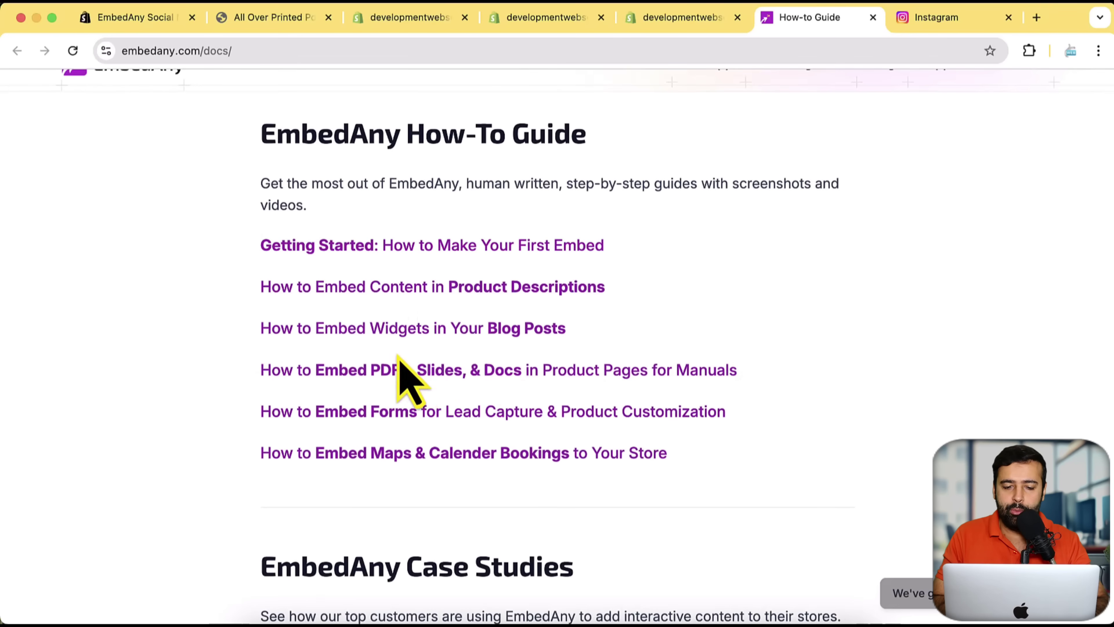
pyautogui.scroll(-5, 777, 351)
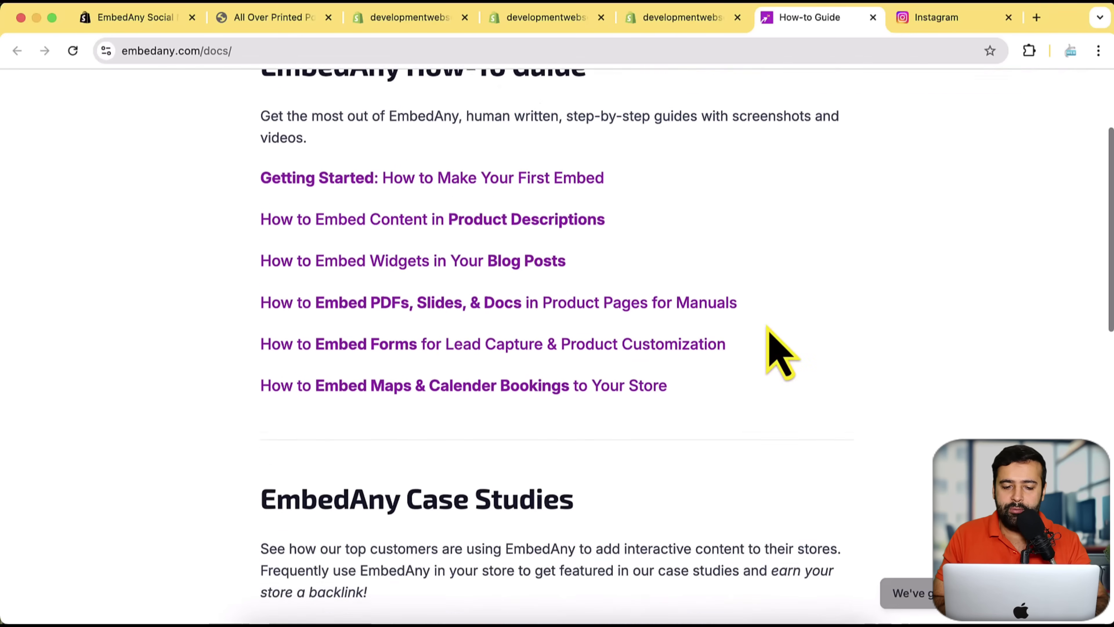
pyautogui.scroll(8, 776, 351)
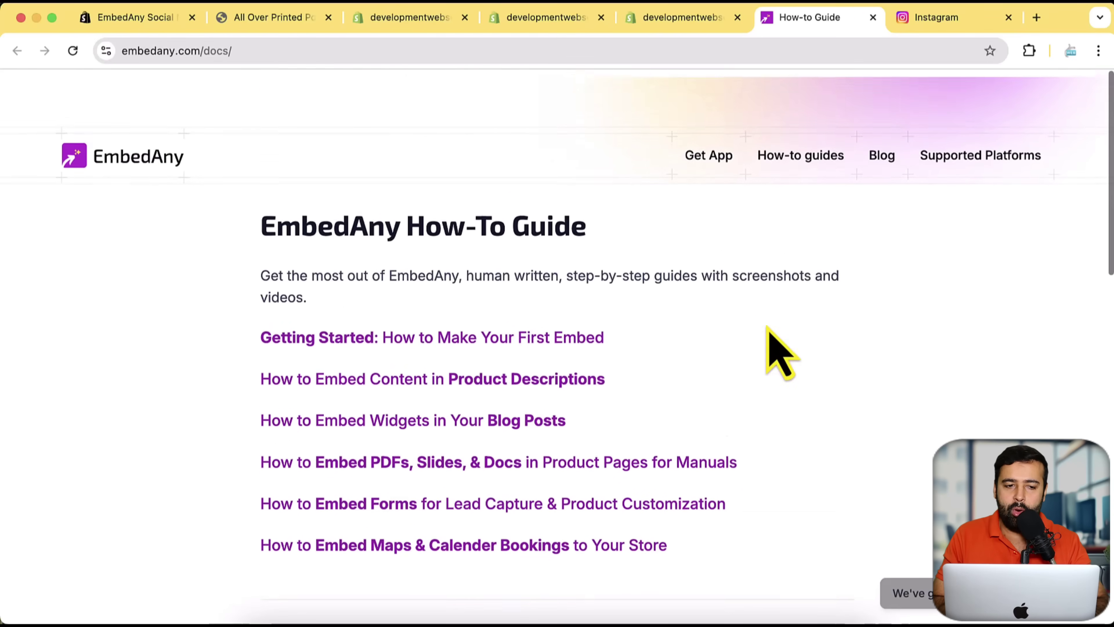
# Point a red arrow at the embedany.com/docs/ address in a screen capture and discard the capture.
pyautogui.click(267, 49)
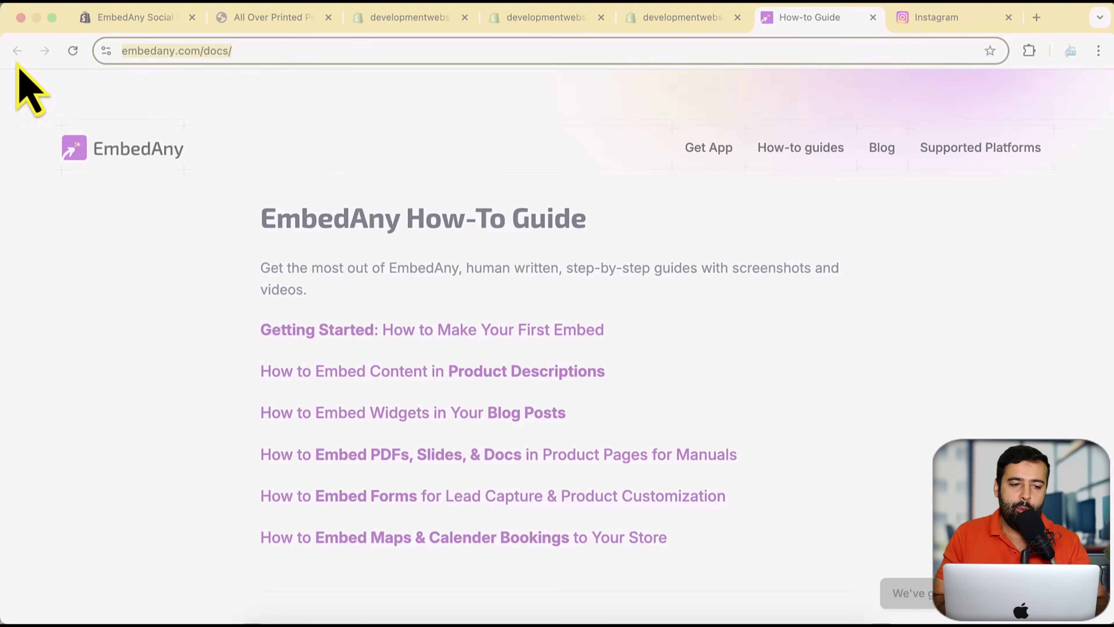
pyautogui.moveTo(3, 36); pyautogui.dragTo(464, 240)
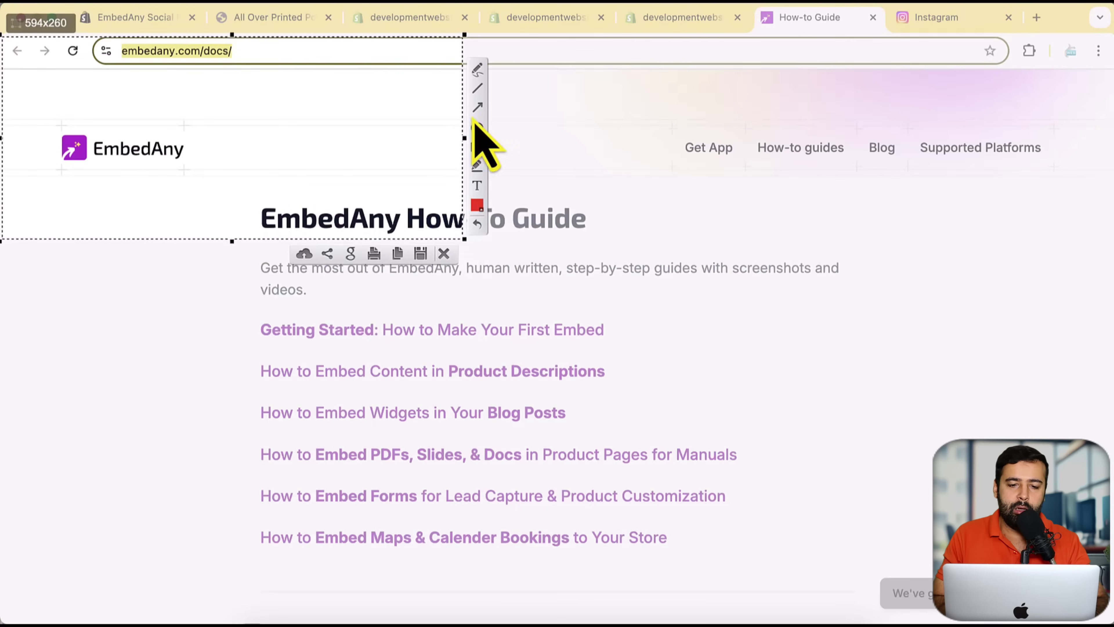
pyautogui.click(477, 107)
pyautogui.moveTo(347, 236); pyautogui.dragTo(224, 112)
pyautogui.moveTo(215, 53); pyautogui.dragTo(218, 59)
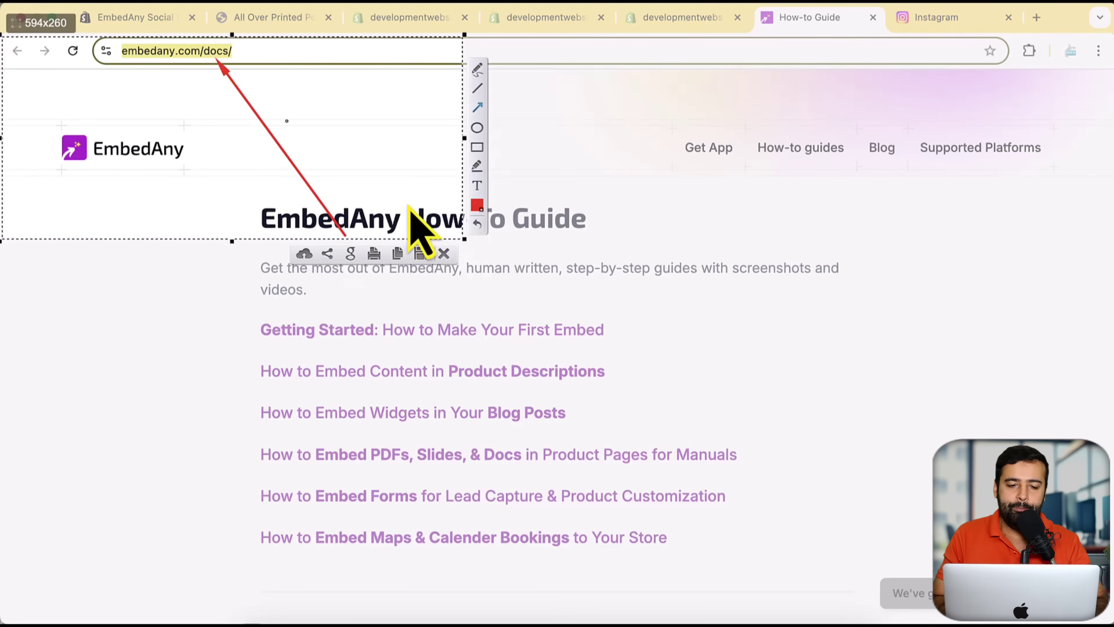
pyautogui.click(448, 253)
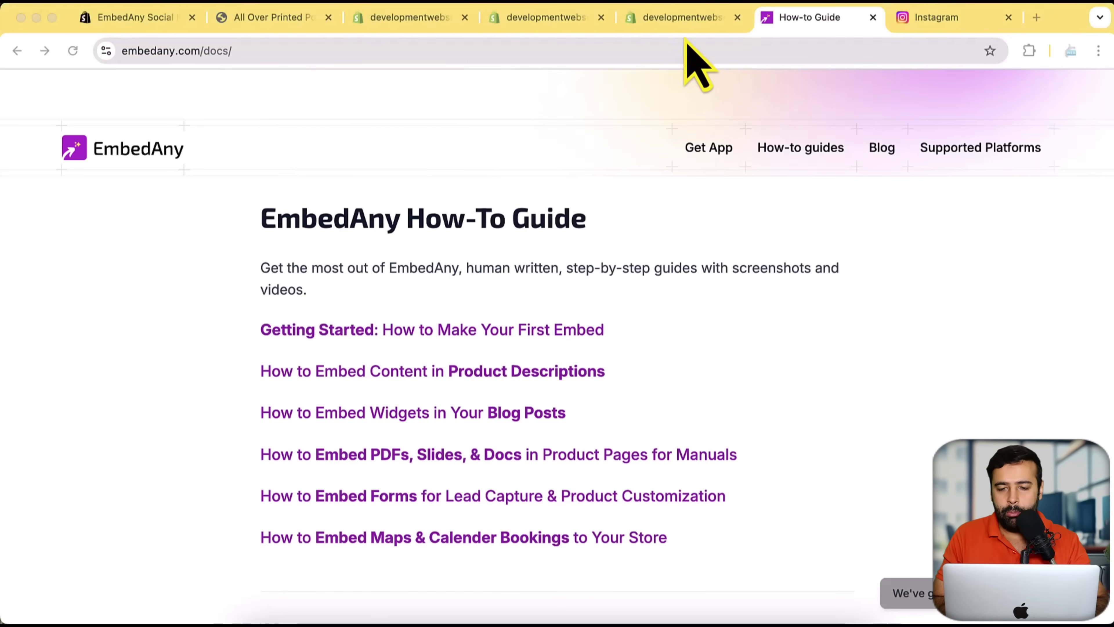
# Return to the EmbedAny dashboard in the Shopify admin.
pyautogui.click(693, 26)
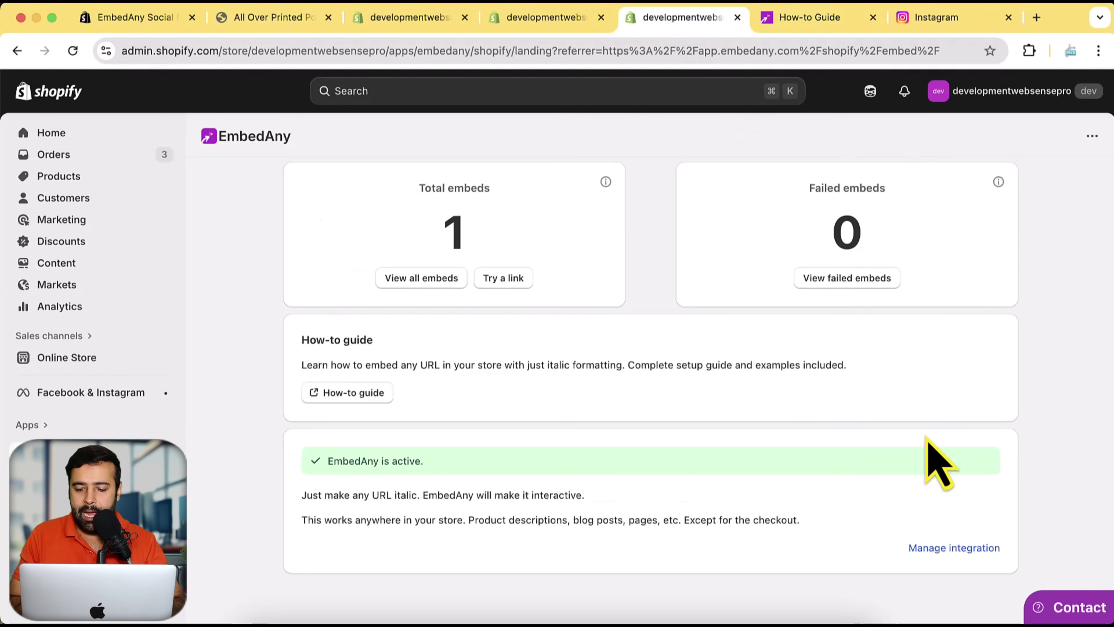